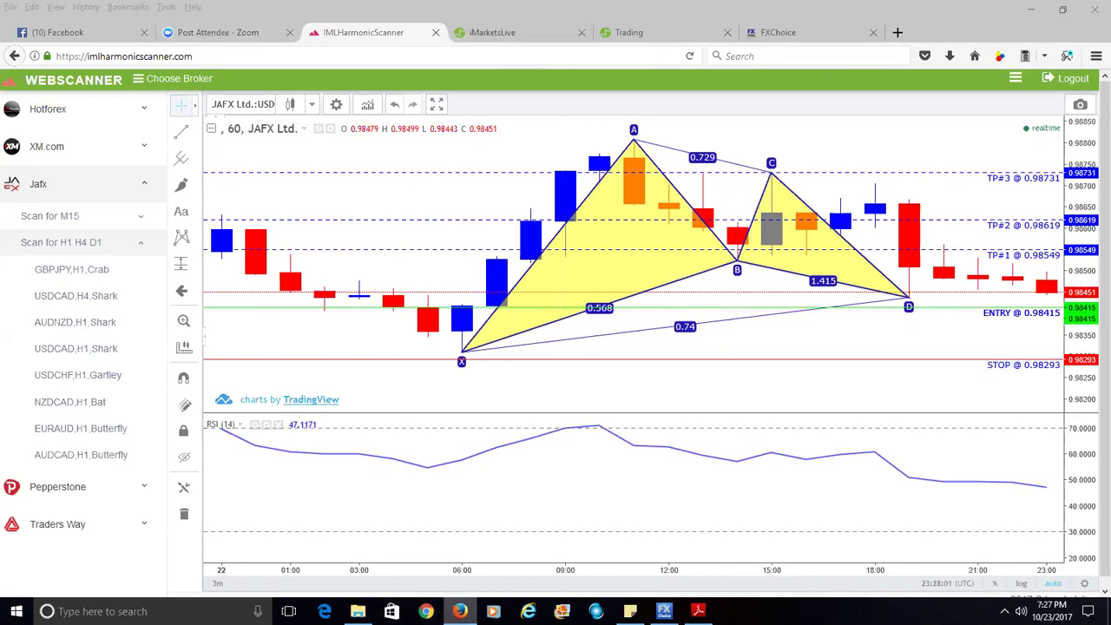
Step: Switch to the FXChoice website and start opening a demo account
click(460, 611)
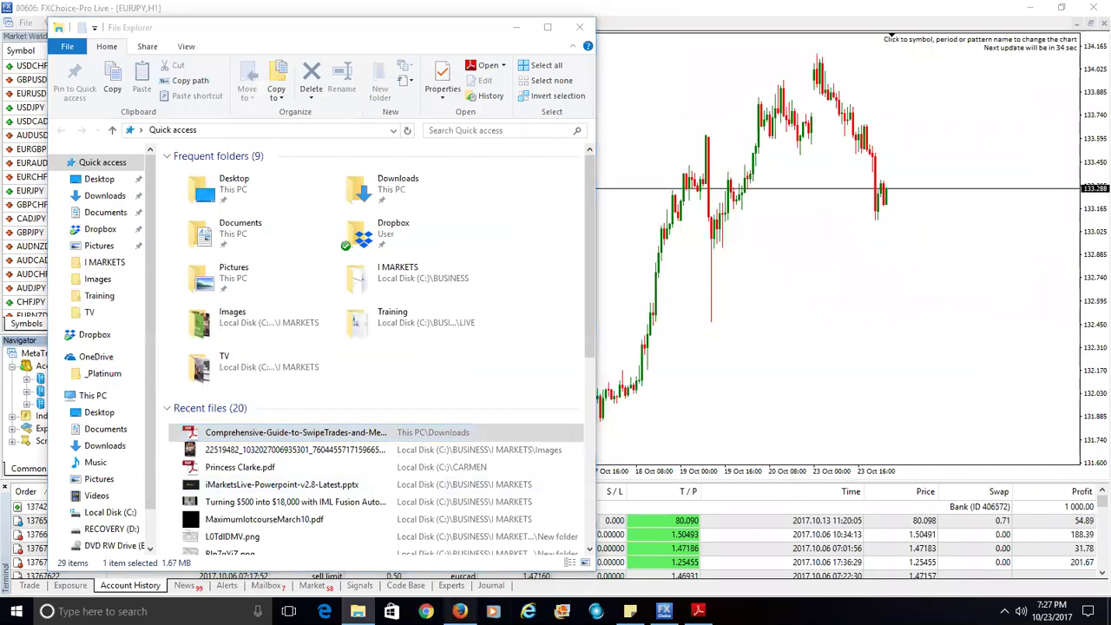
click(460, 611)
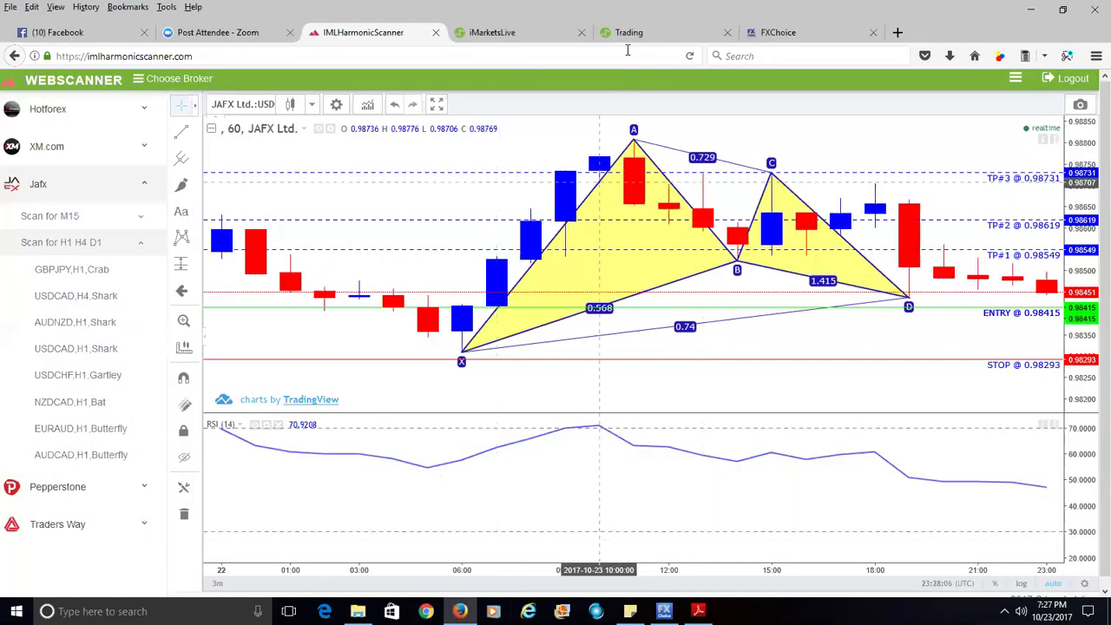
click(781, 38)
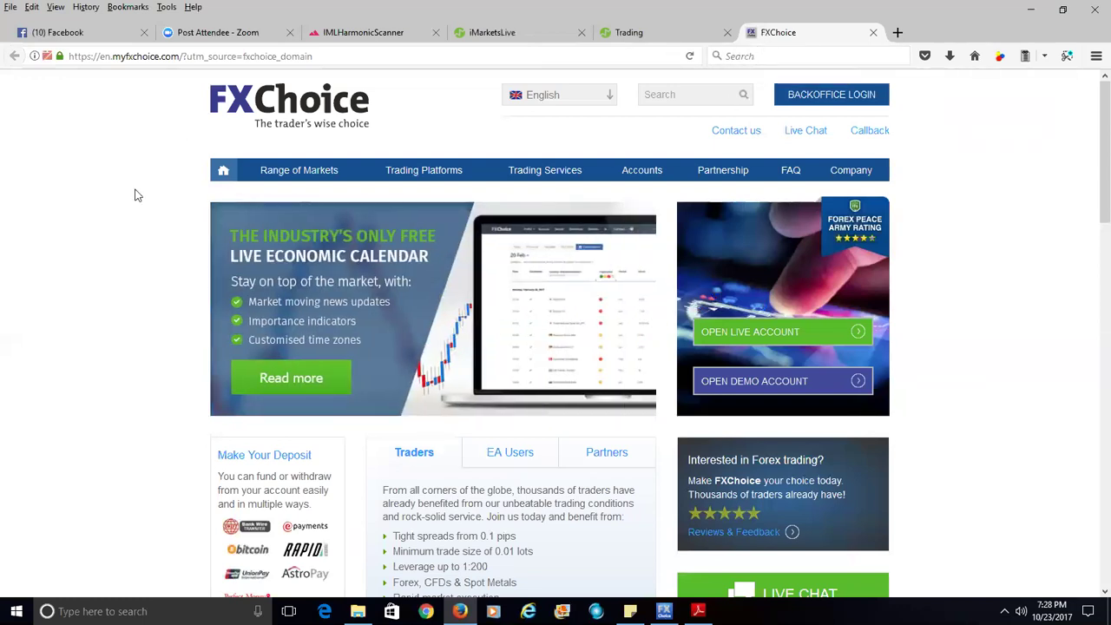
click(770, 386)
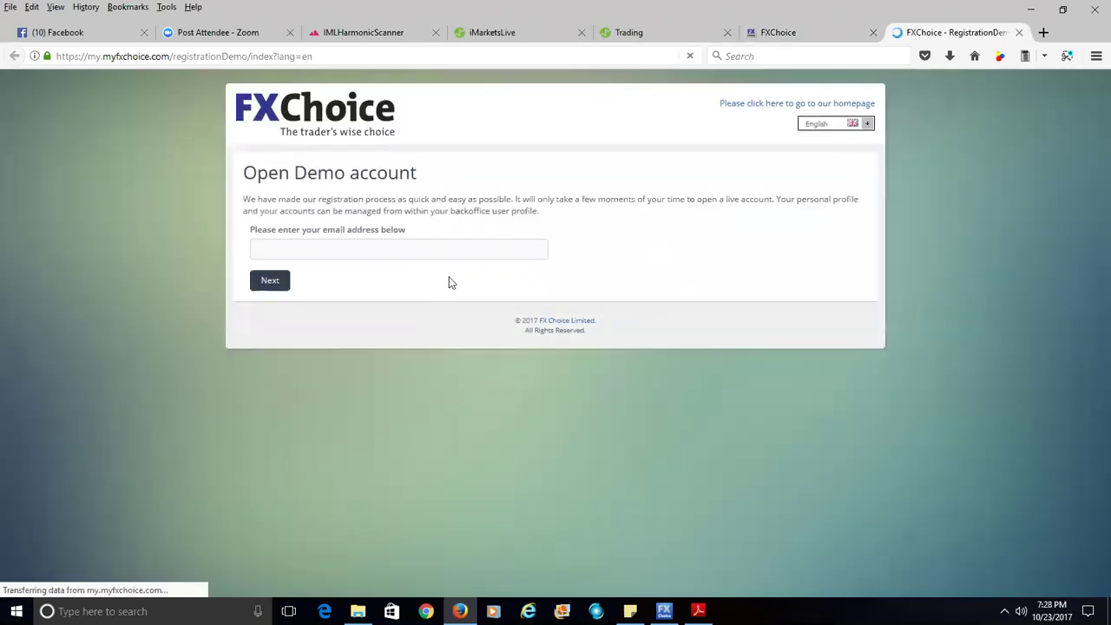
Step: Fill in the user's e-mail address on the registration page using the saved suggestion
click(341, 246)
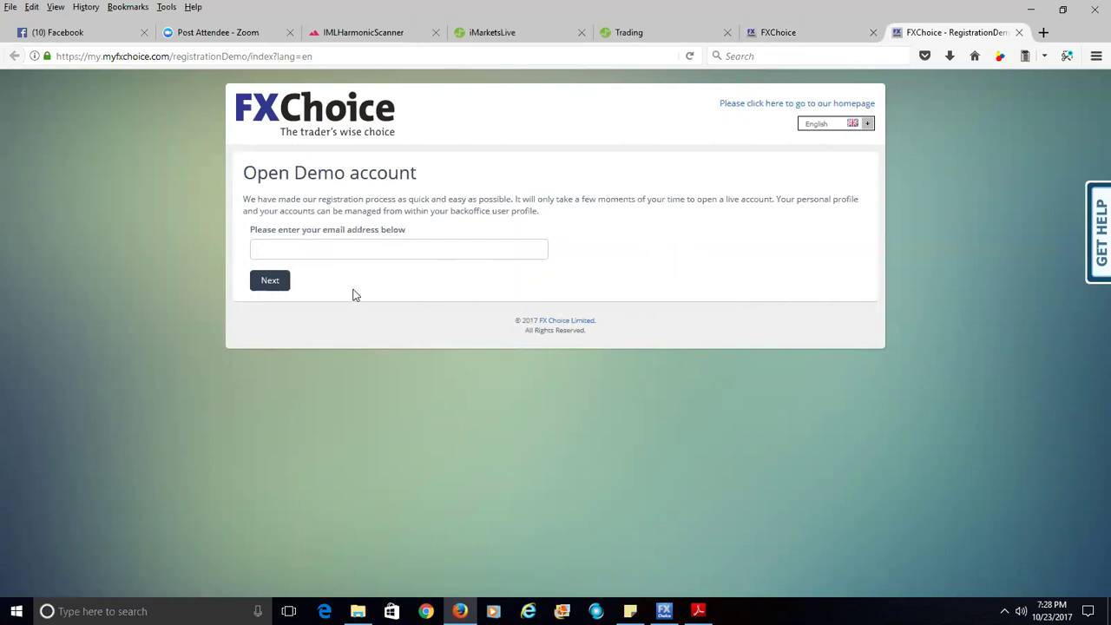
text(ludf)
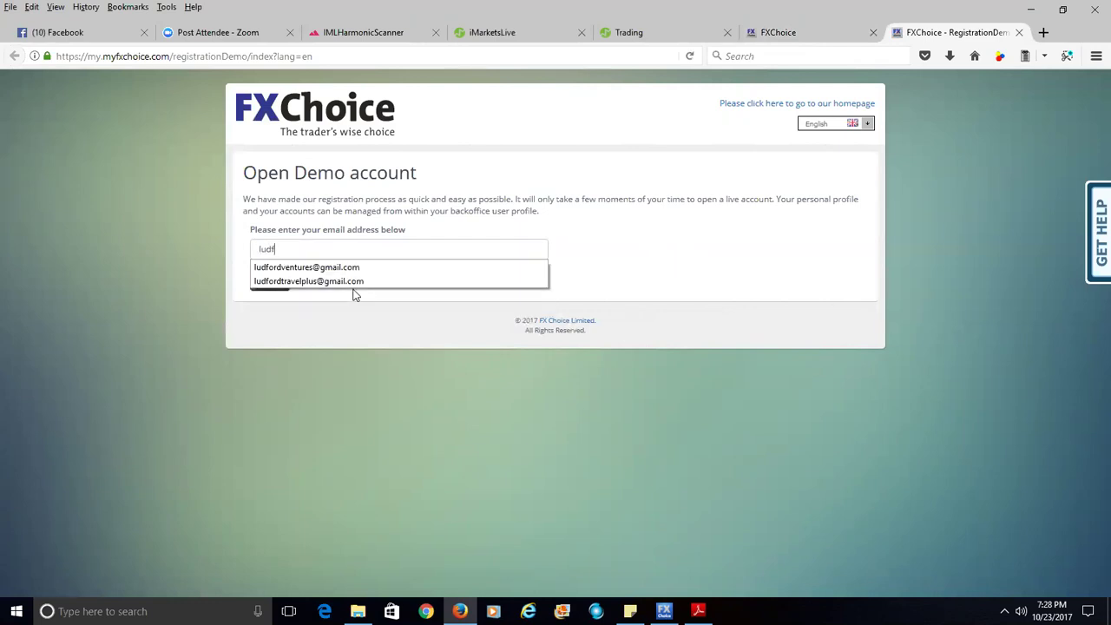
text(ordfor)
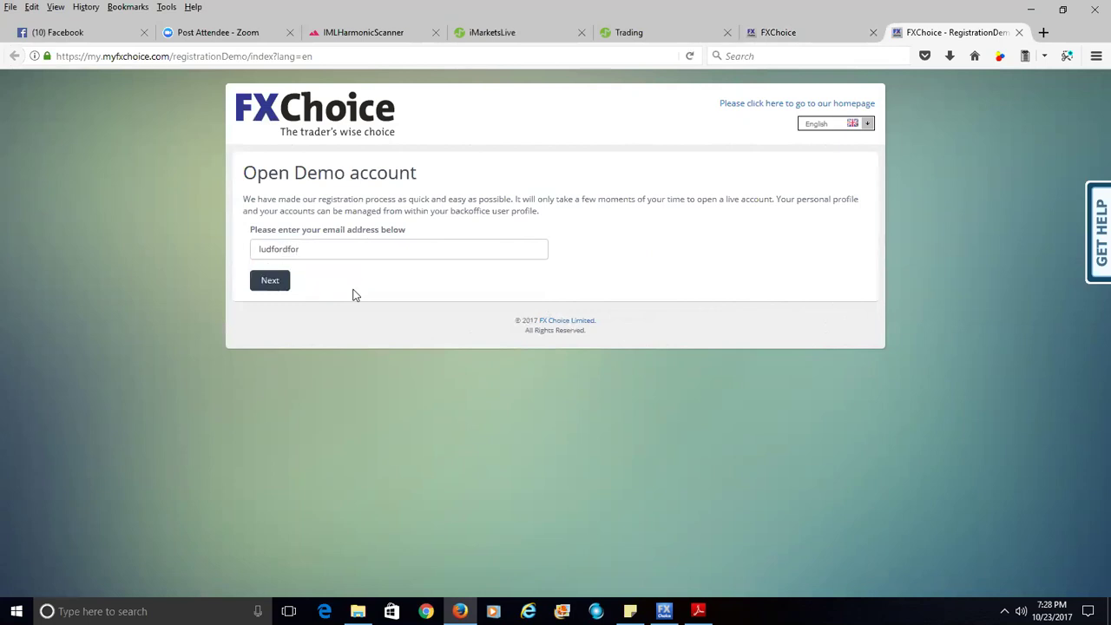
text(d)
key(BackSpace)
key(BackSpace)
key(BackSpace)
key(BackSpace)
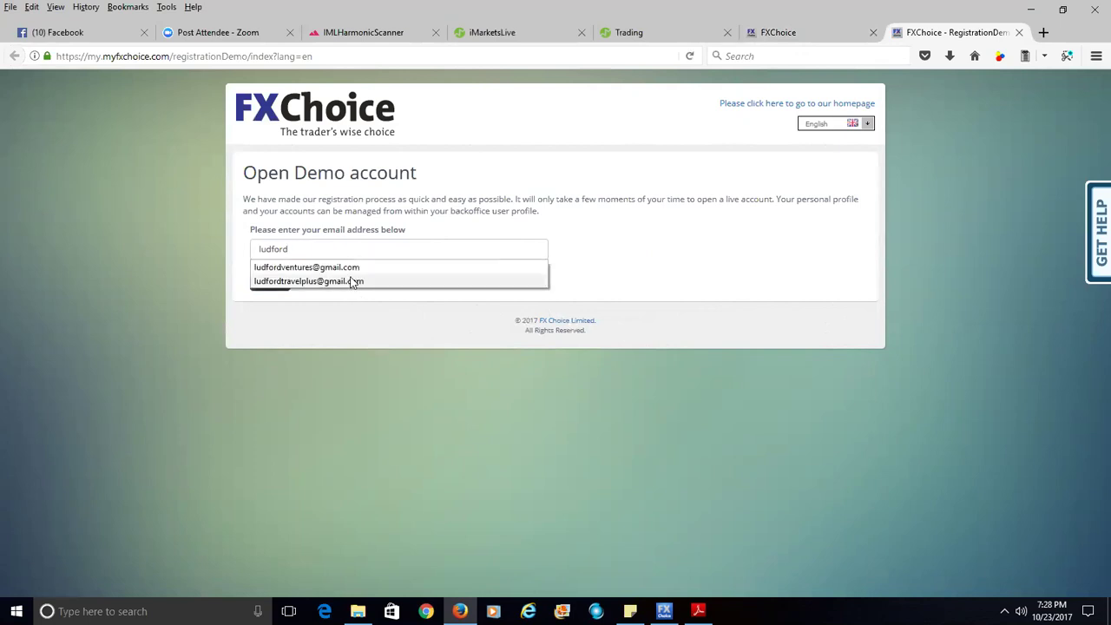
click(322, 267)
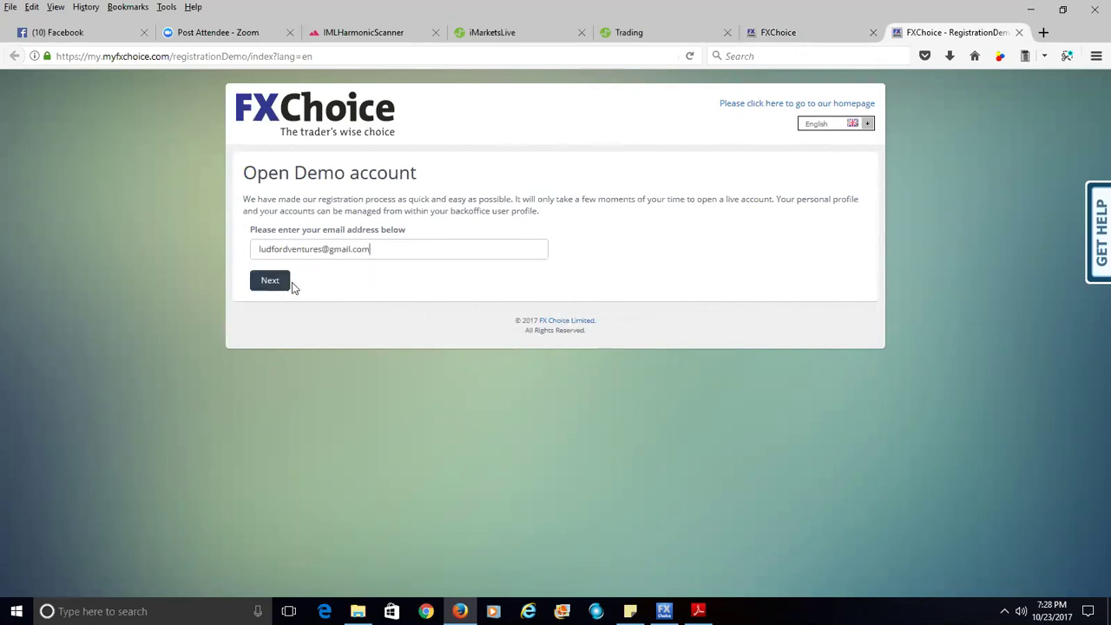
Step: Submit the e-mail, enter the user's full name and choose United States (the) as country
click(270, 280)
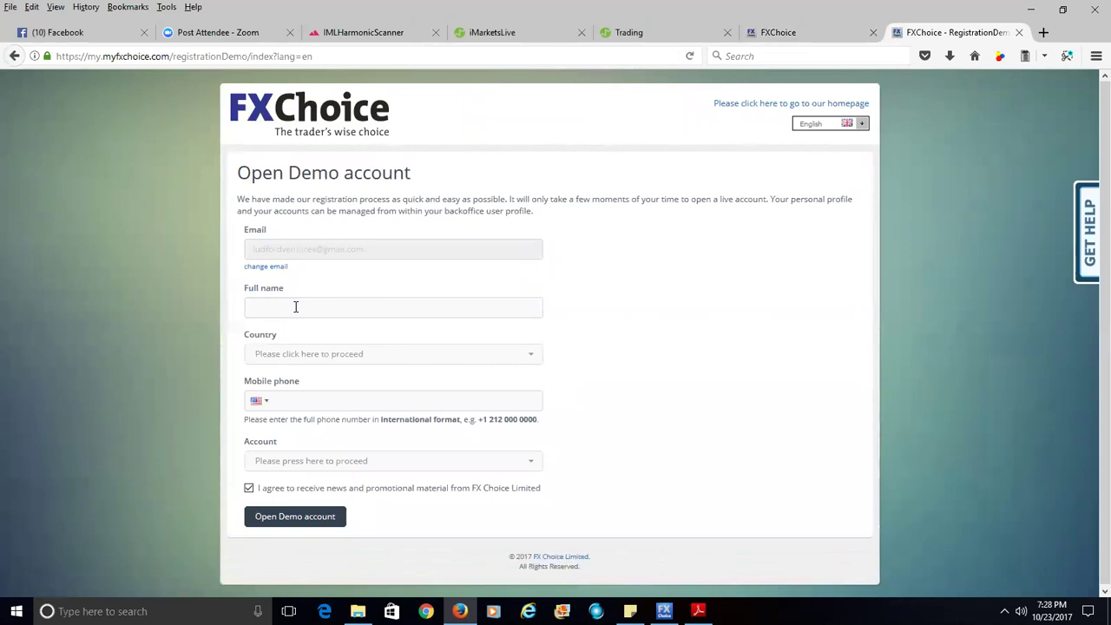
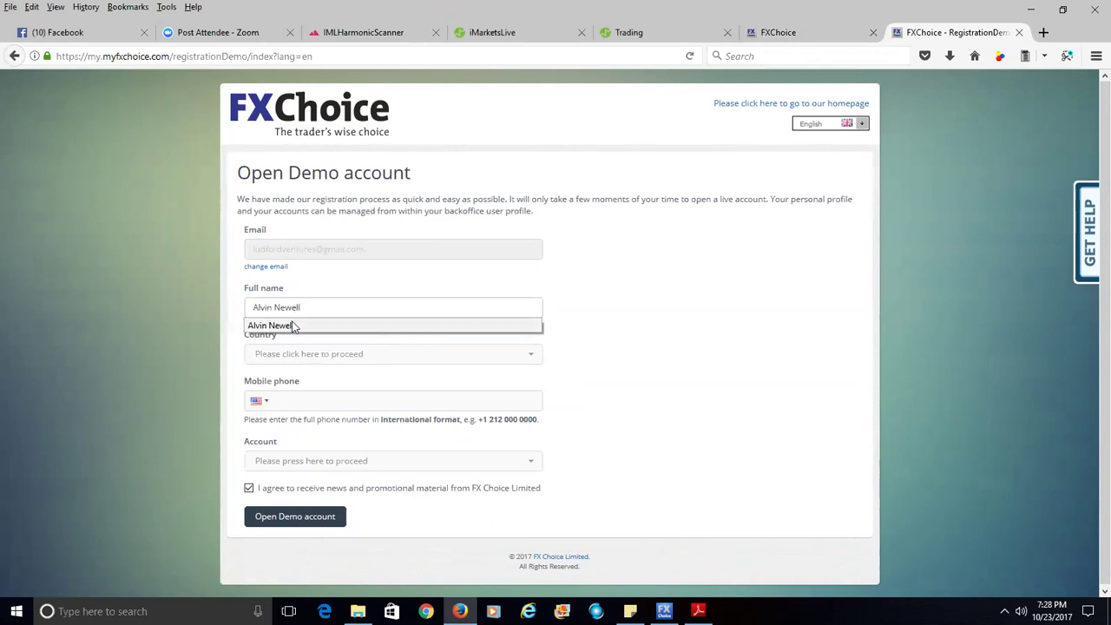
click(291, 326)
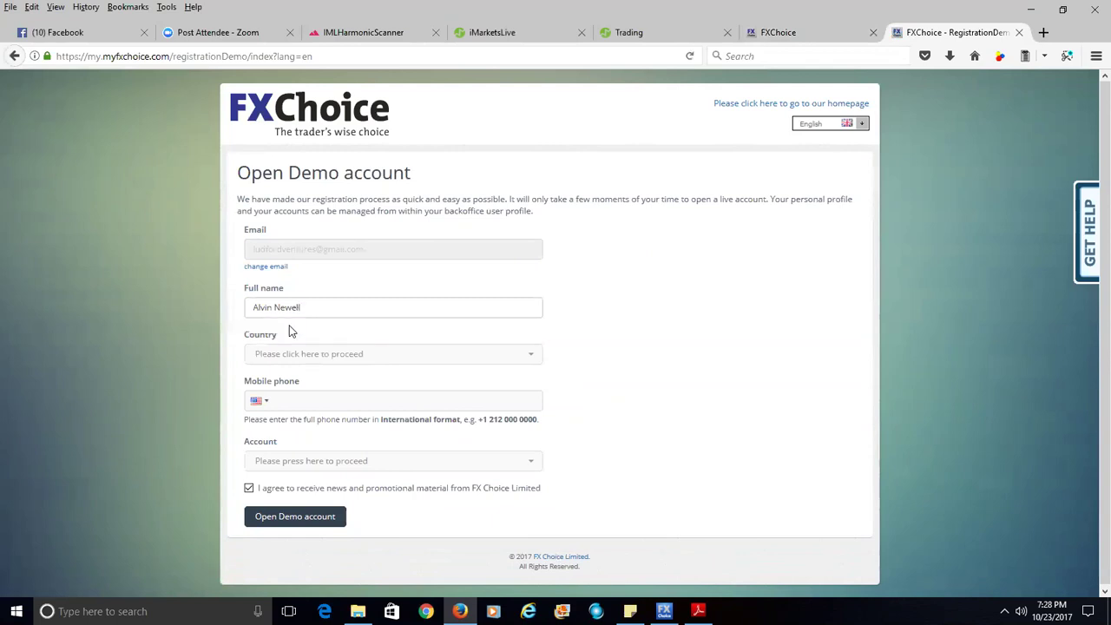
click(529, 357)
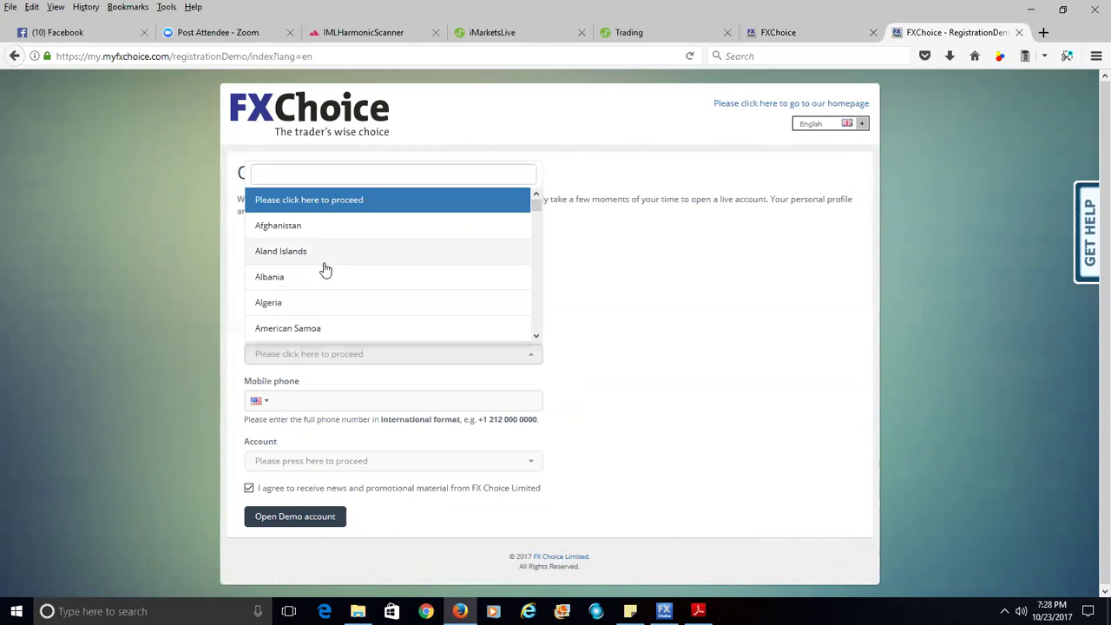
text(u)
scroll(375, 316, down, 2)
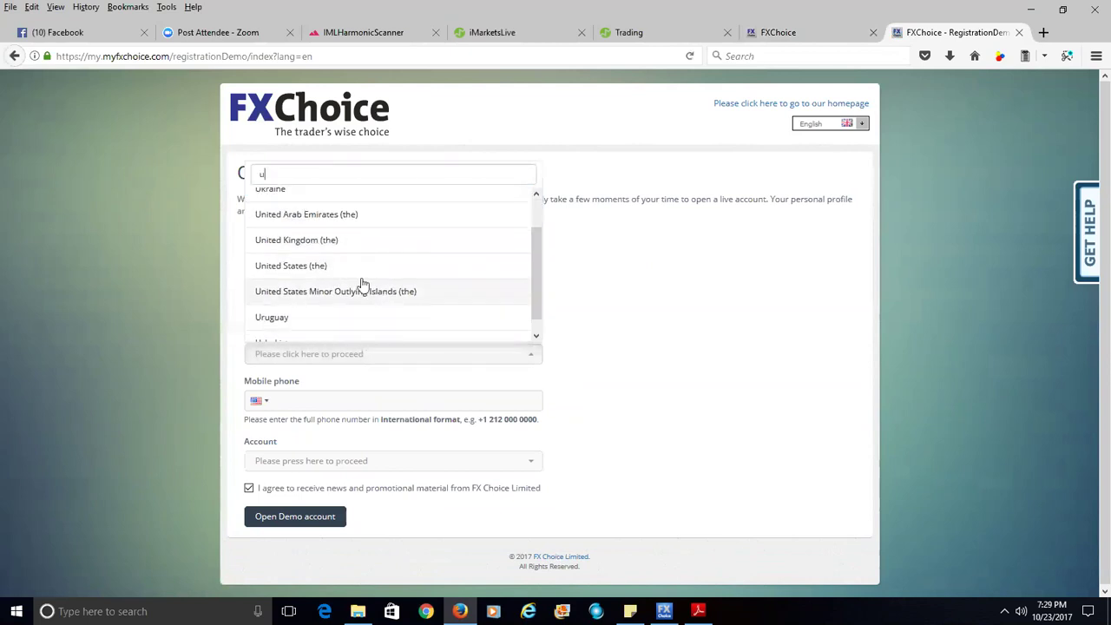
click(299, 253)
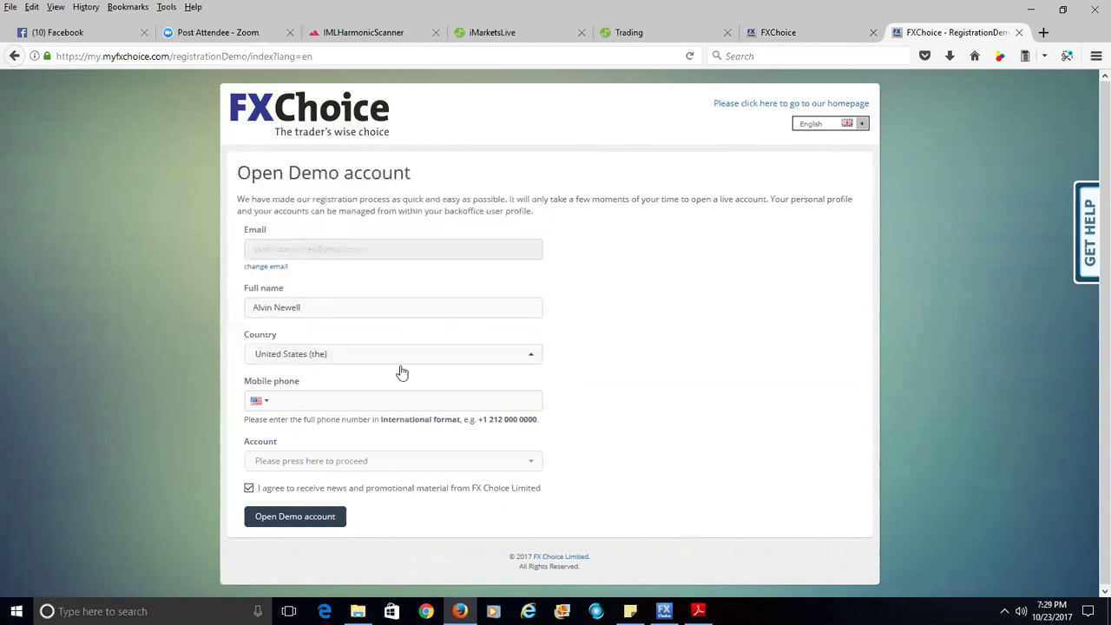
Step: Enter the user's mobile phone number on the demo form
click(286, 400)
click(533, 467)
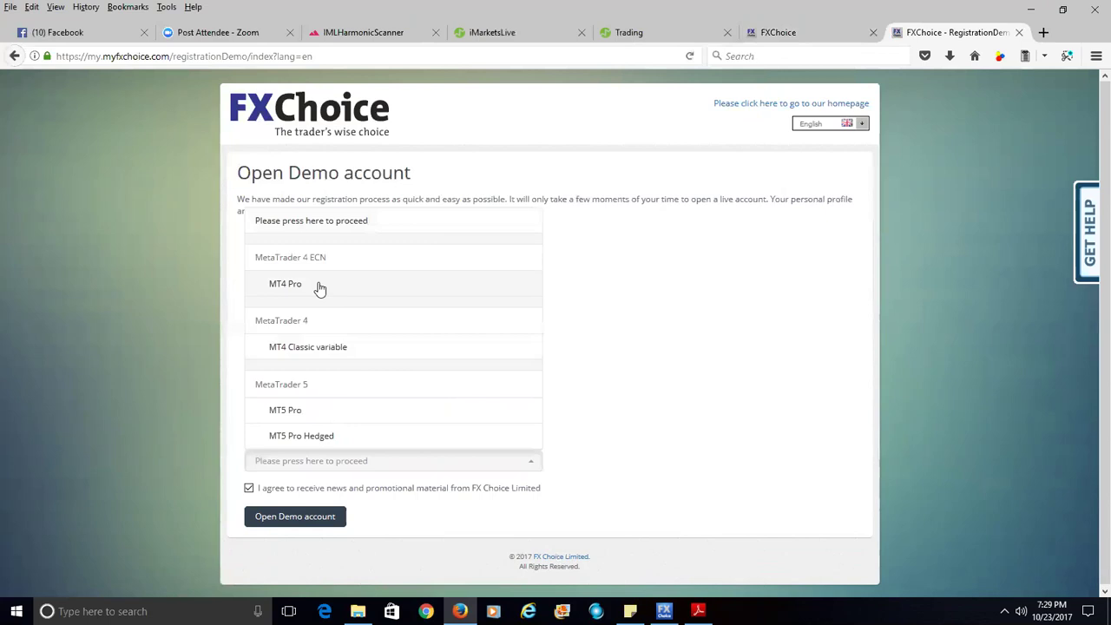
Step: Choose the MT4 Pro account type with USD as account currency
click(317, 287)
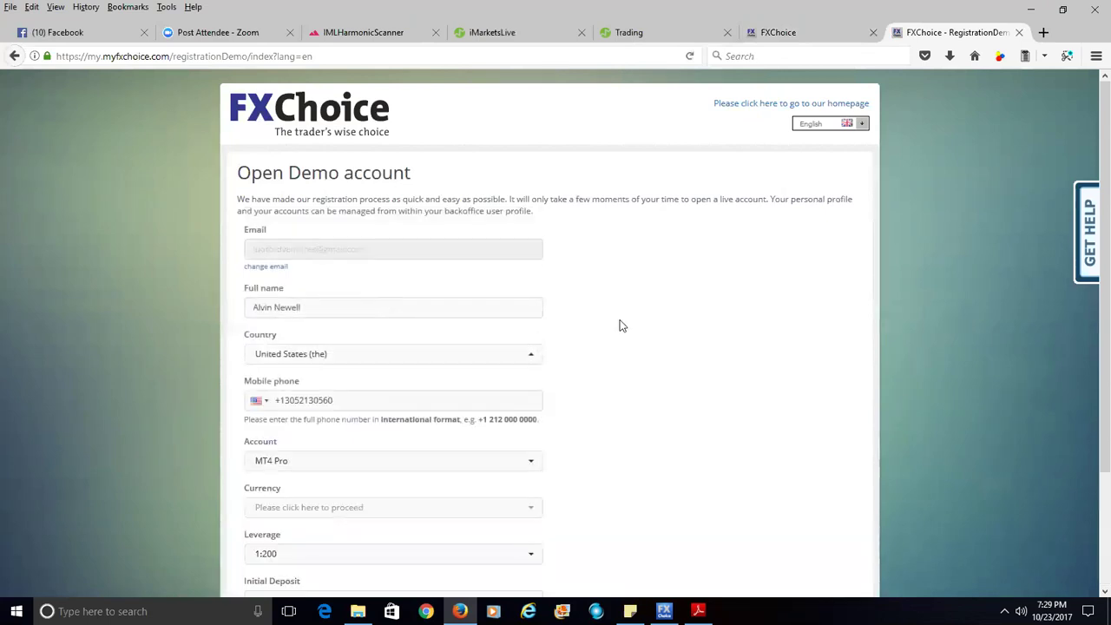
scroll(601, 399, down, 2)
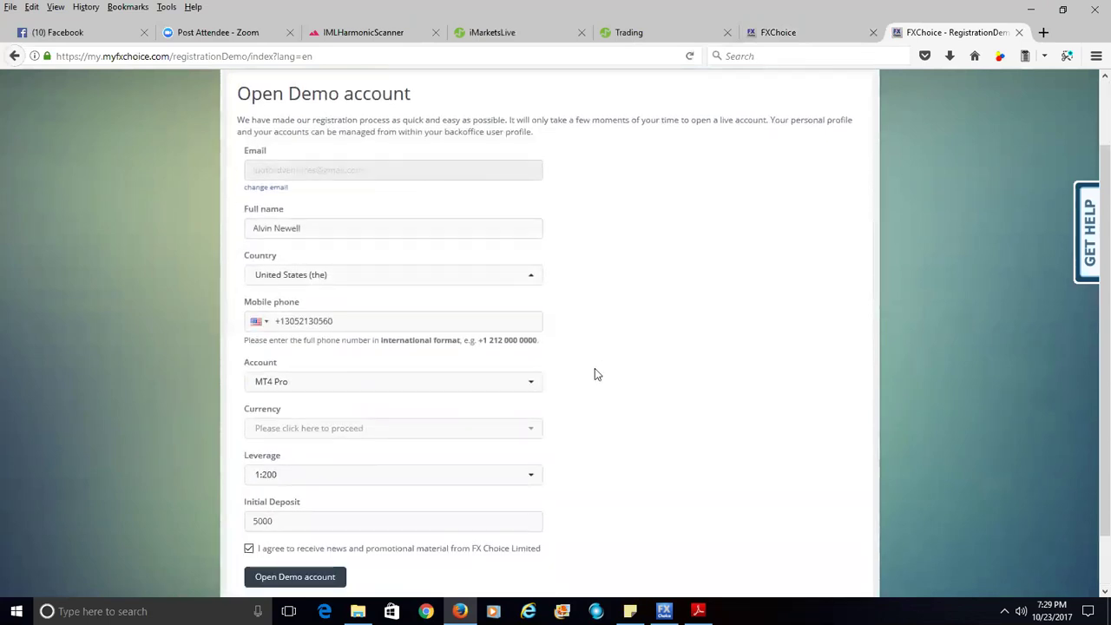
click(532, 431)
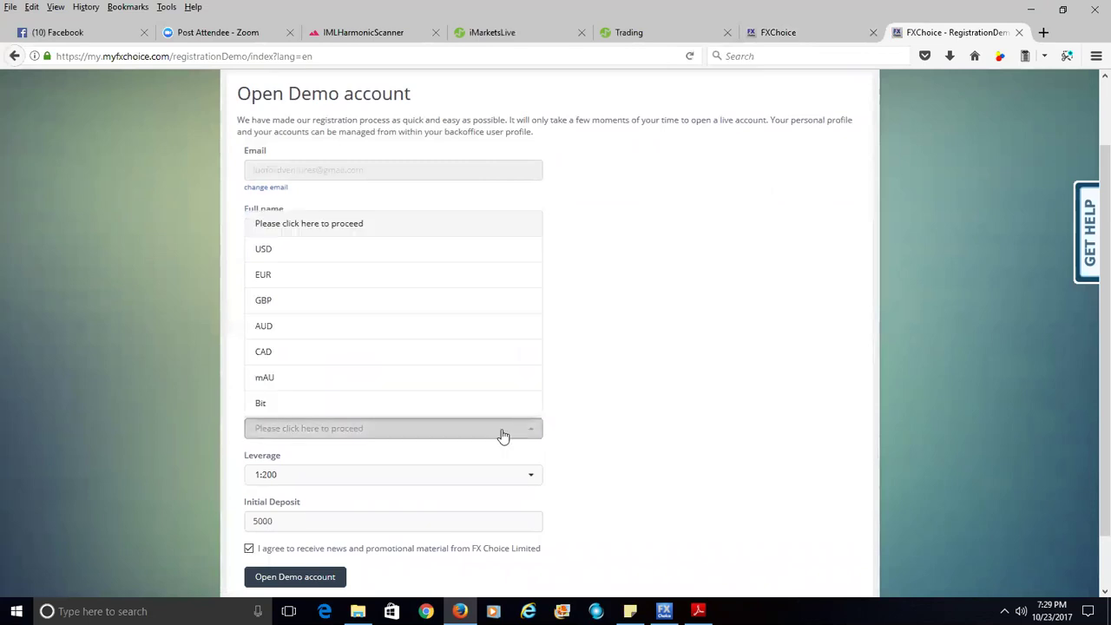
click(282, 249)
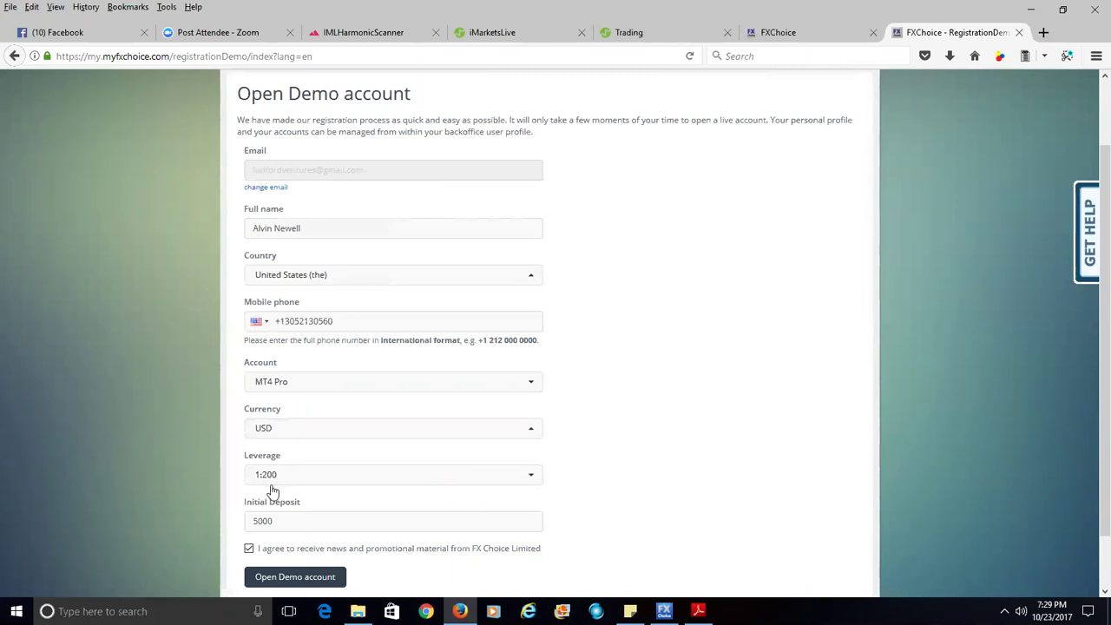
Step: Change the initial deposit from 5000 to 2000
click(277, 520)
key(BackSpace)
key(BackSpace)
key(BackSpace)
key(BackSpace)
text(2000)
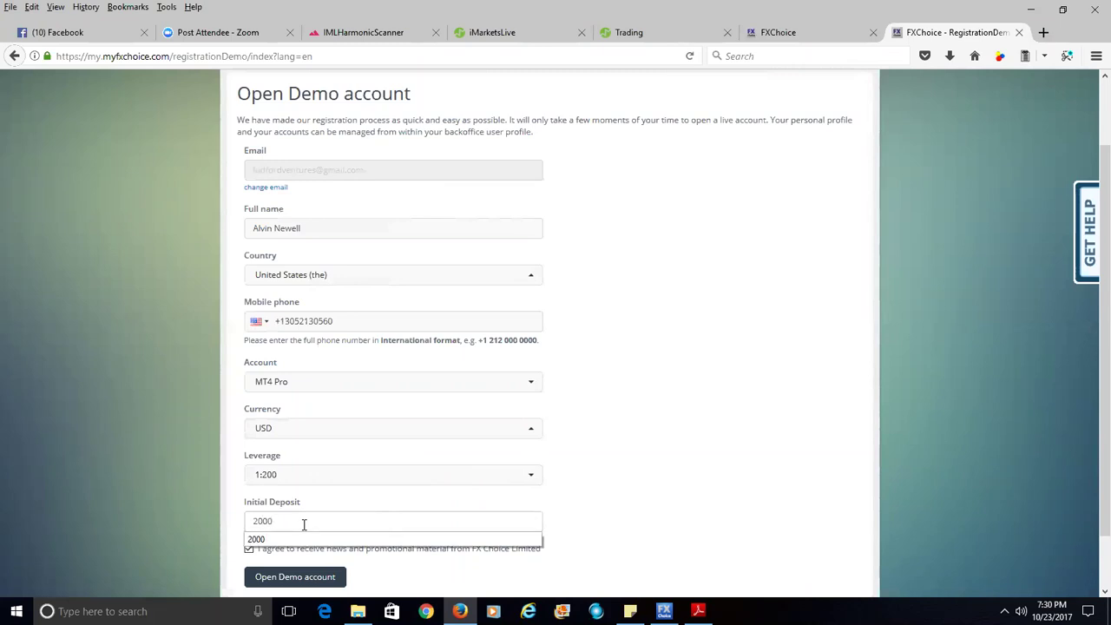
click(279, 536)
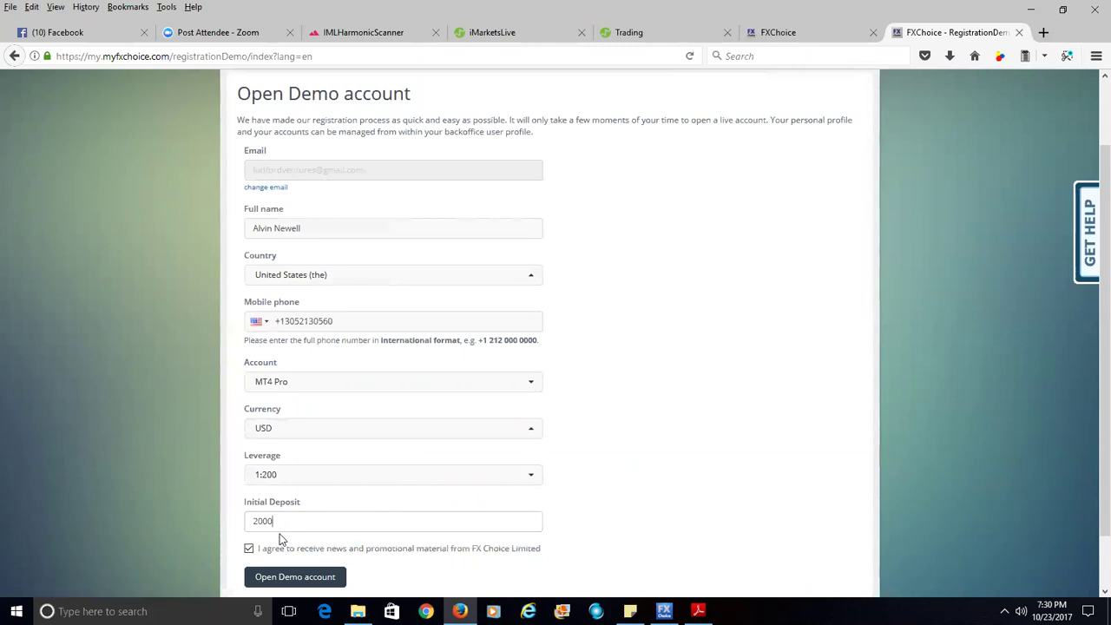
click(412, 519)
Step: Submit the demo form and review the MT4 Pro access details and download links
key(Return)
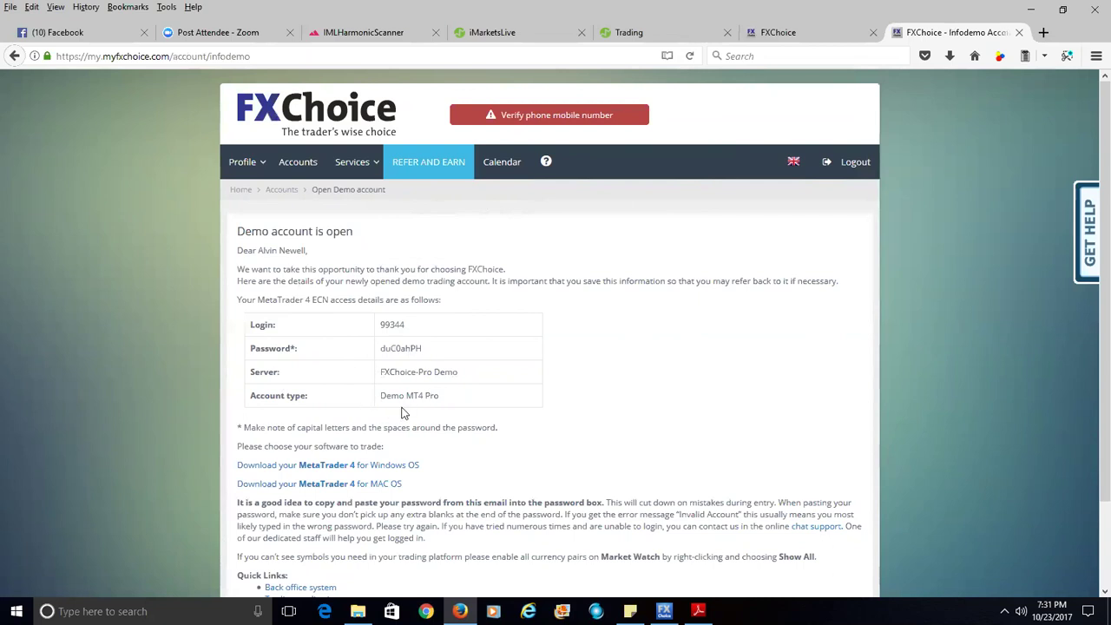
scroll(472, 427, down, 2)
scroll(472, 427, up, 2)
scroll(472, 424, down, 2)
scroll(472, 423, up, 2)
right_click(629, 212)
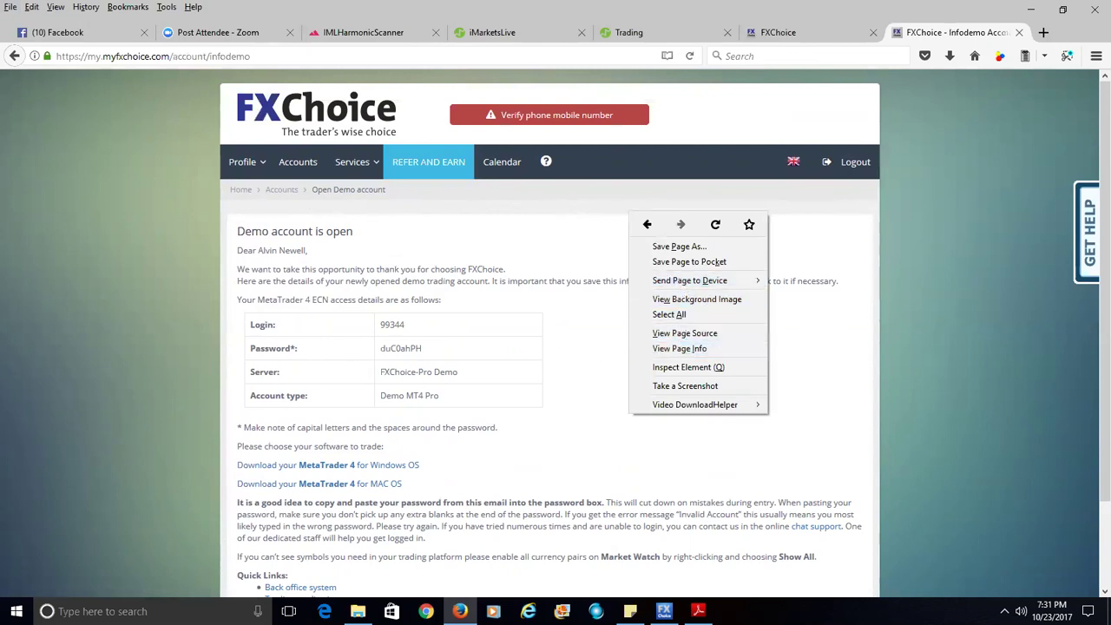
key(Escape)
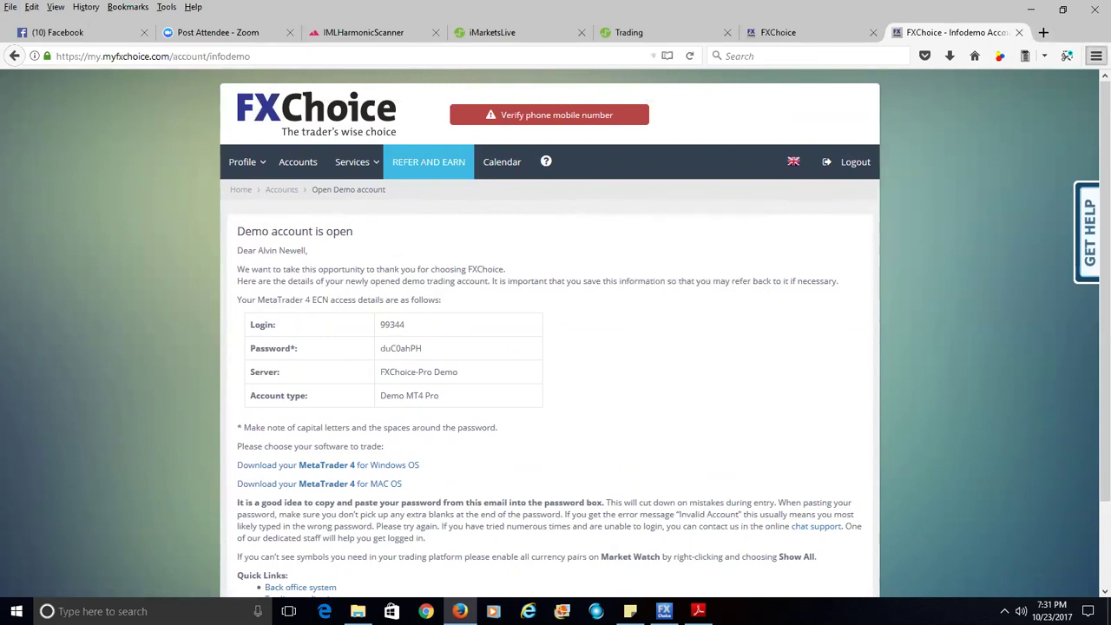
Step: Print the account details page to a PDF named 'FX Choice Pro demo'
click(1097, 55)
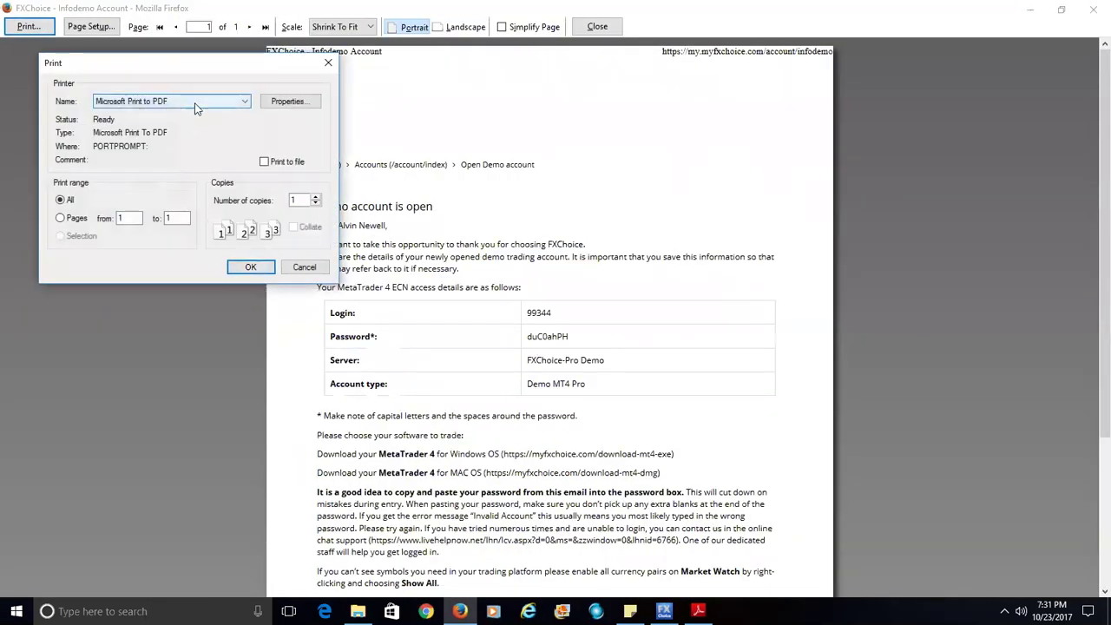
click(241, 267)
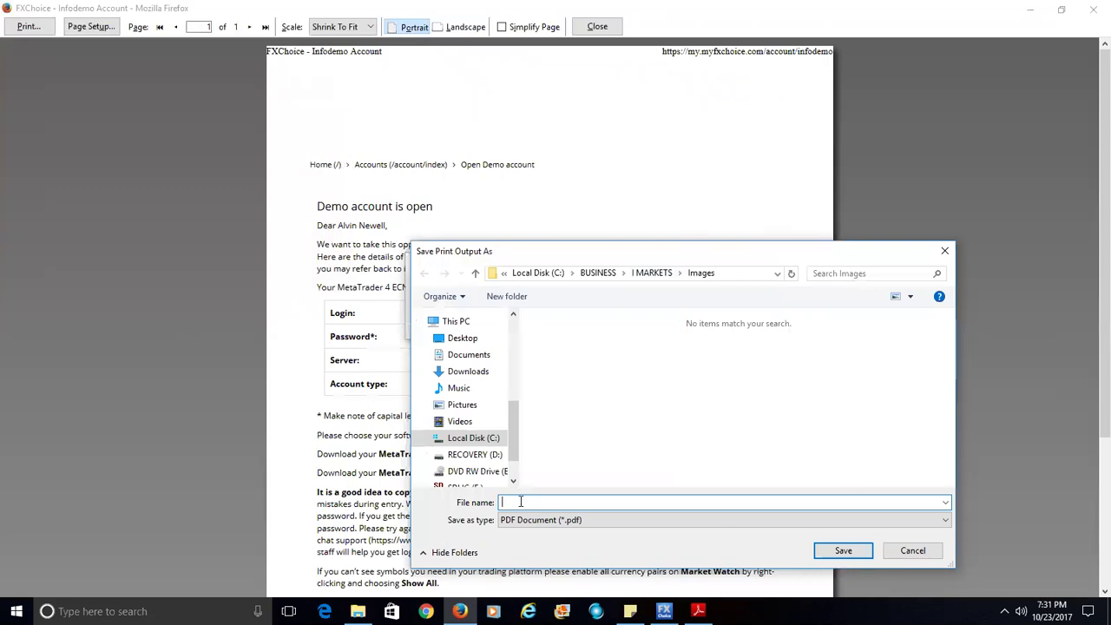
text(FX Choice Pro demo)
click(831, 547)
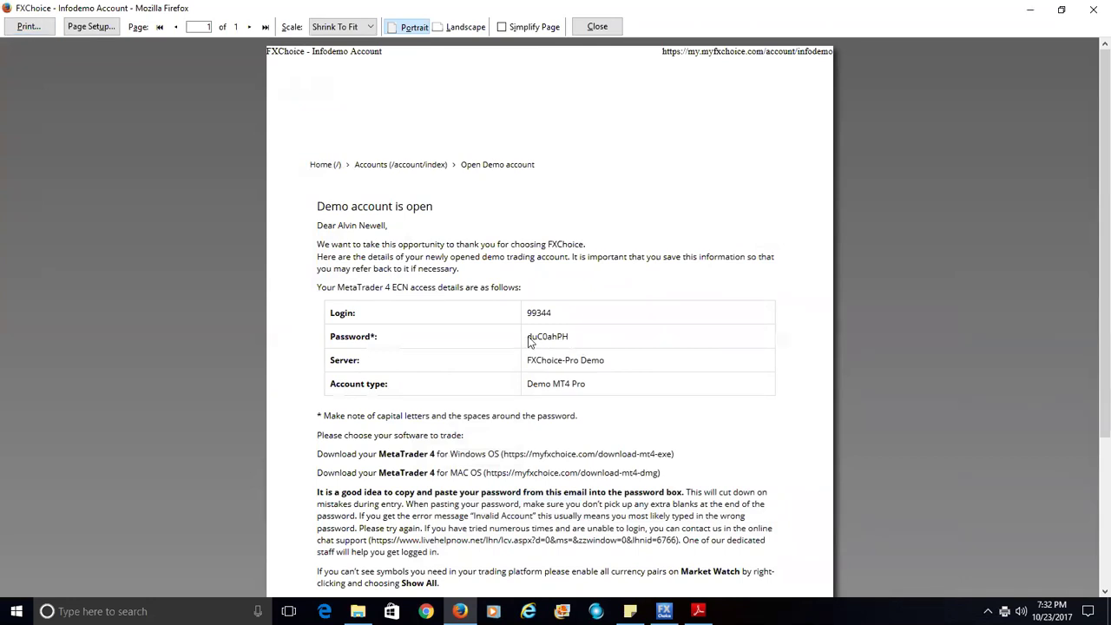
Step: Close print preview and select the account password on the details page
right_click(378, 226)
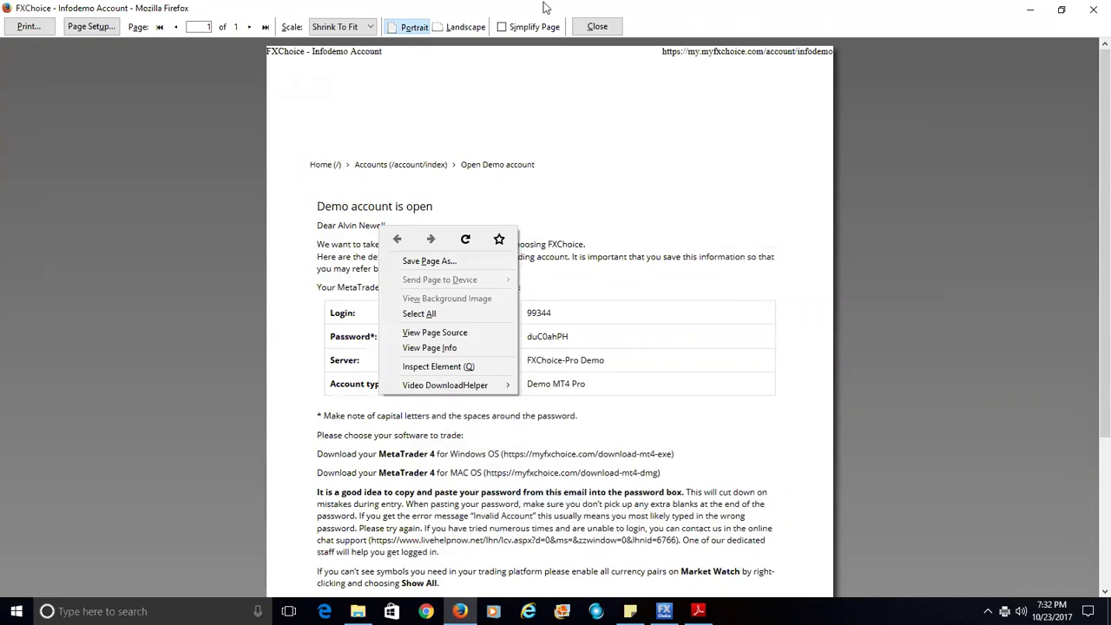
click(599, 28)
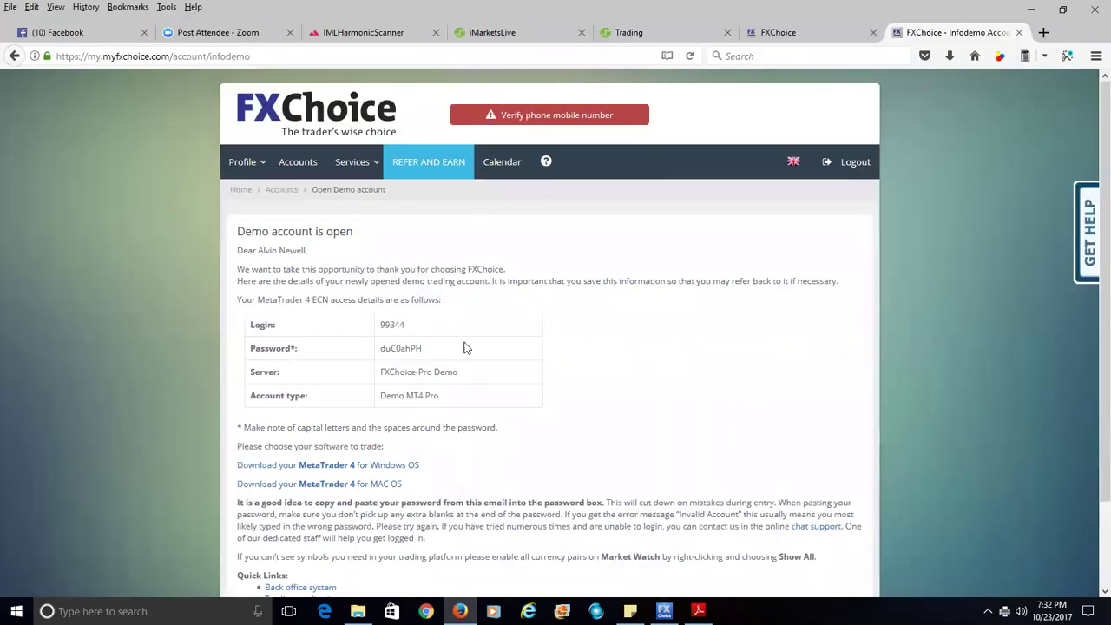
drag(423, 349, 363, 351)
Step: Scroll the details page, then bring the SwipeTrades guide PDF to the front
scroll(597, 329, down, 2)
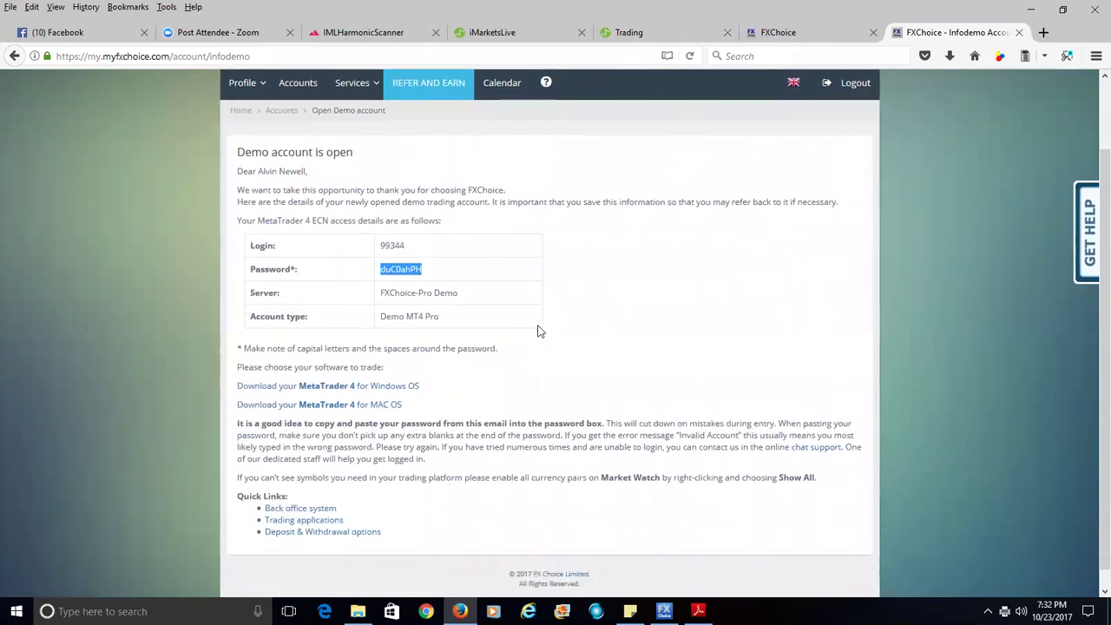
scroll(529, 354, down, 1)
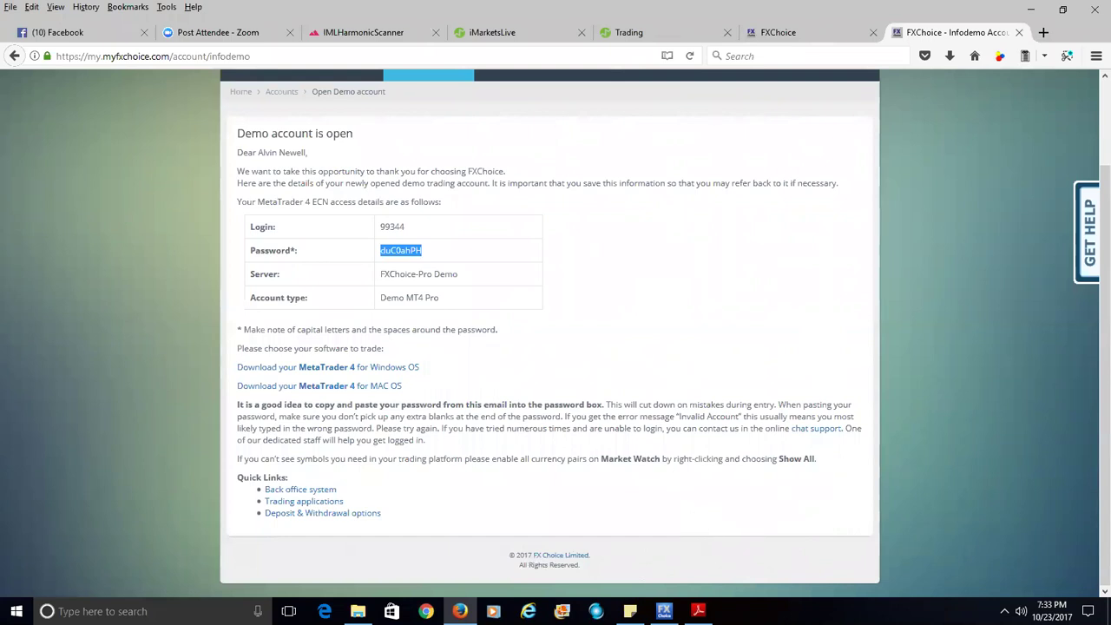
mouse_move(698, 611)
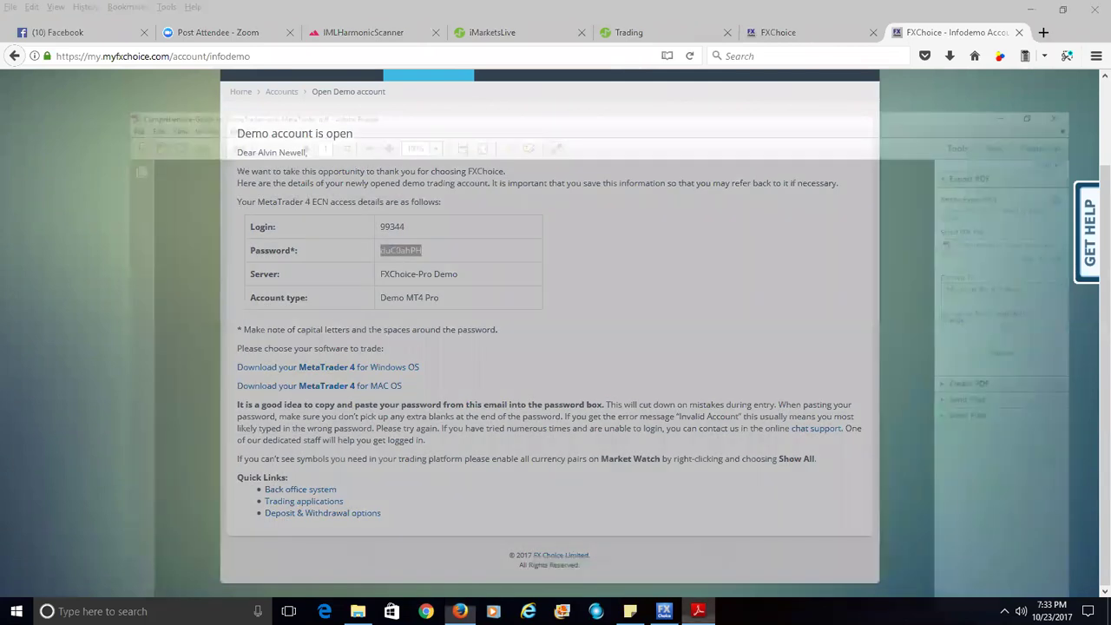
click(698, 556)
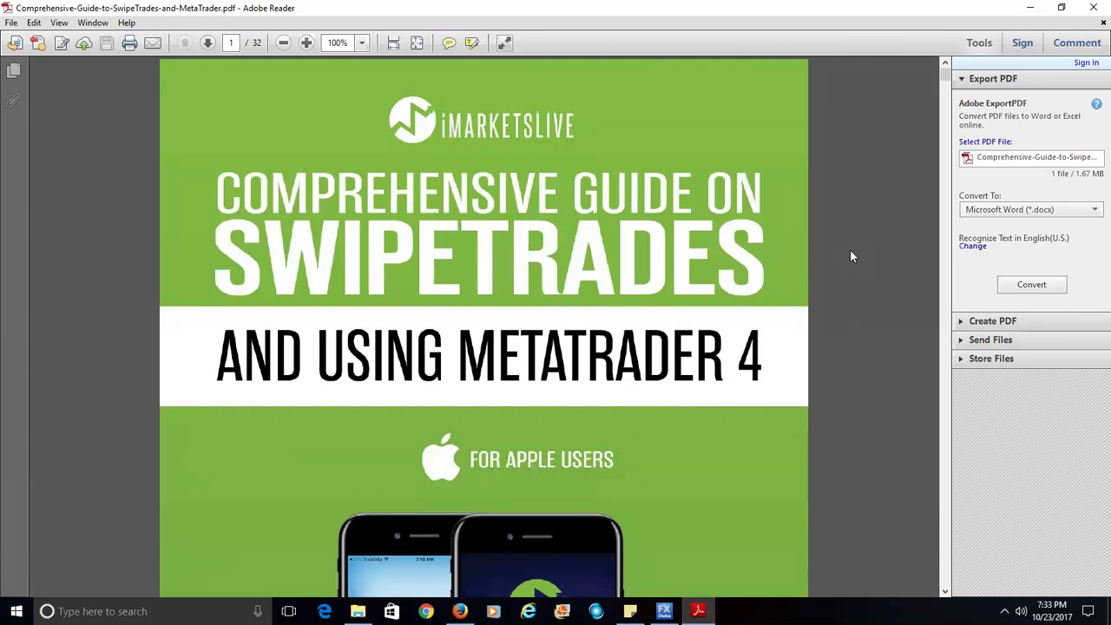
Step: Scroll the SwipeTrades guide to the Download MT4 section on page 2 of 32
scroll(750, 269, down, 6)
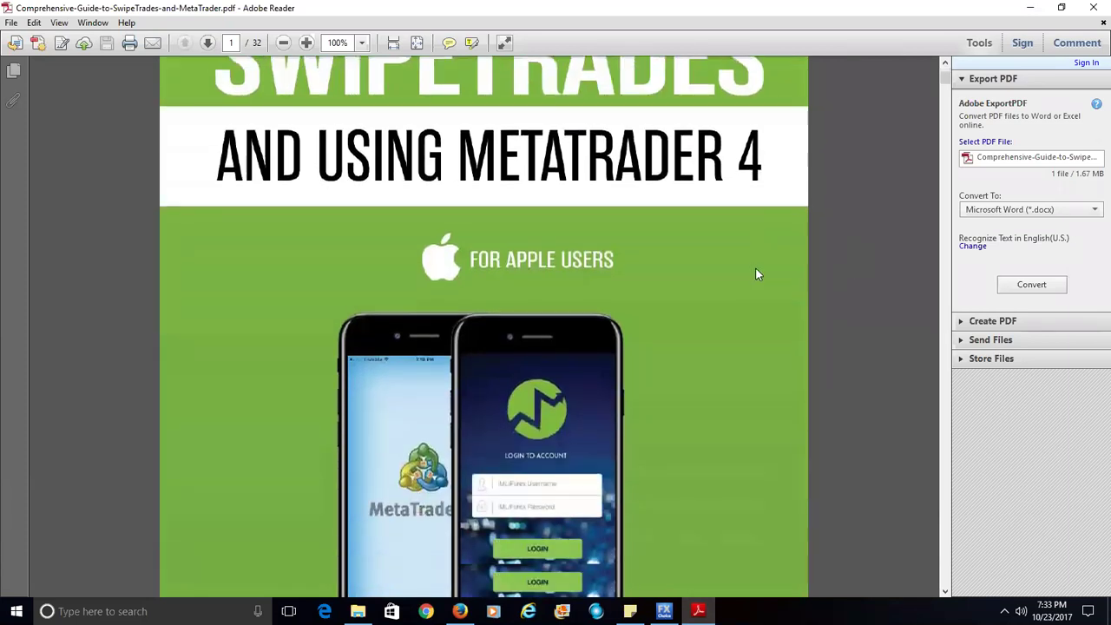
scroll(758, 272, down, 3)
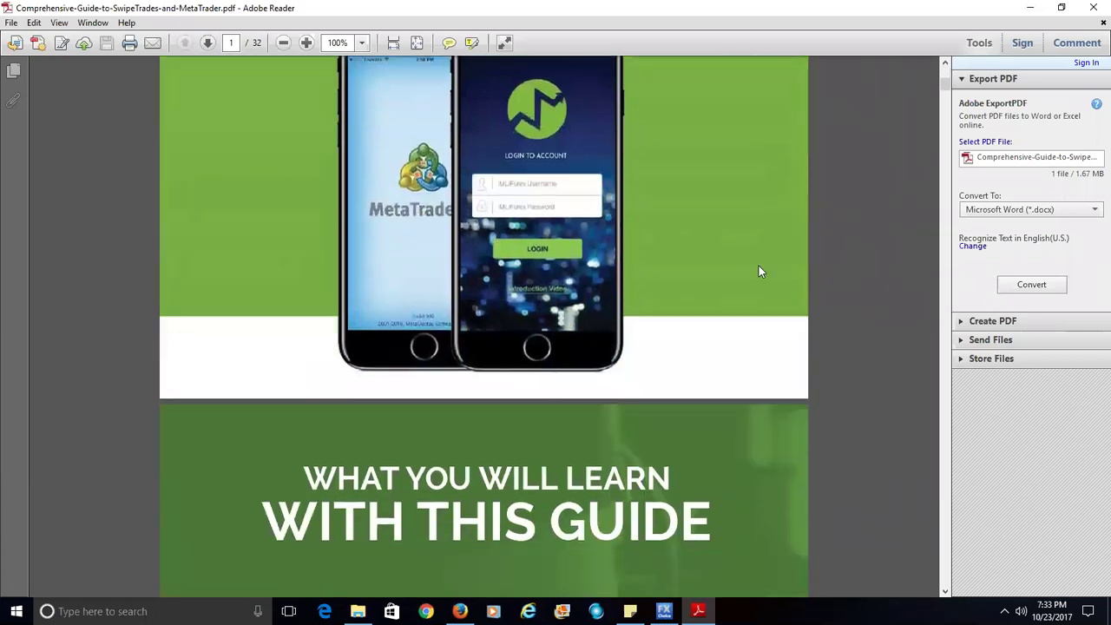
scroll(759, 272, up, 4)
scroll(763, 270, down, 4)
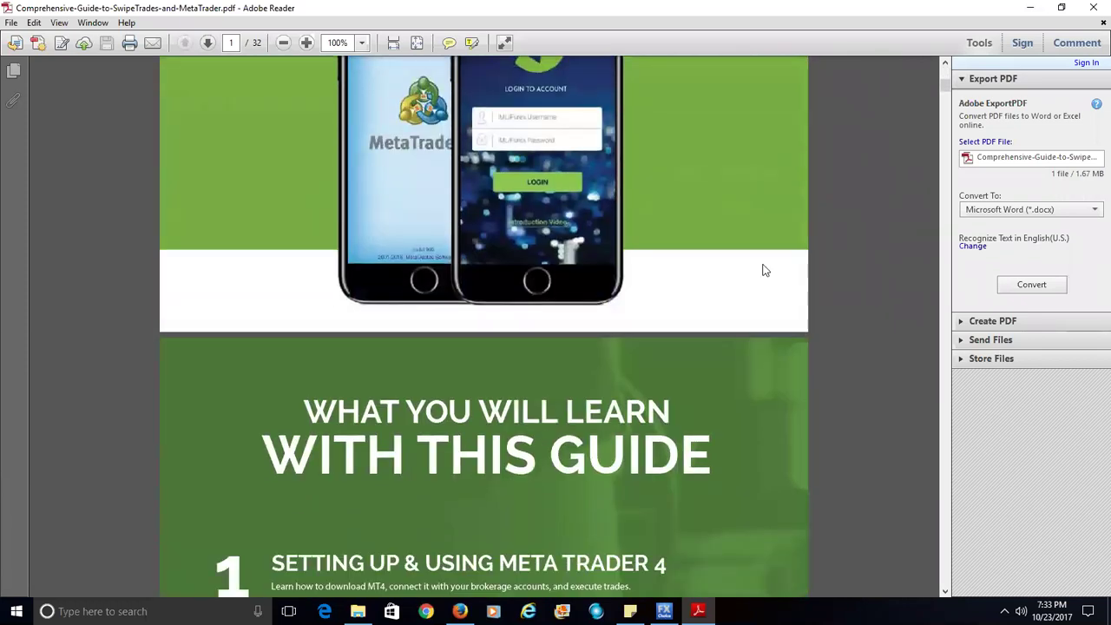
scroll(753, 317, down, 2)
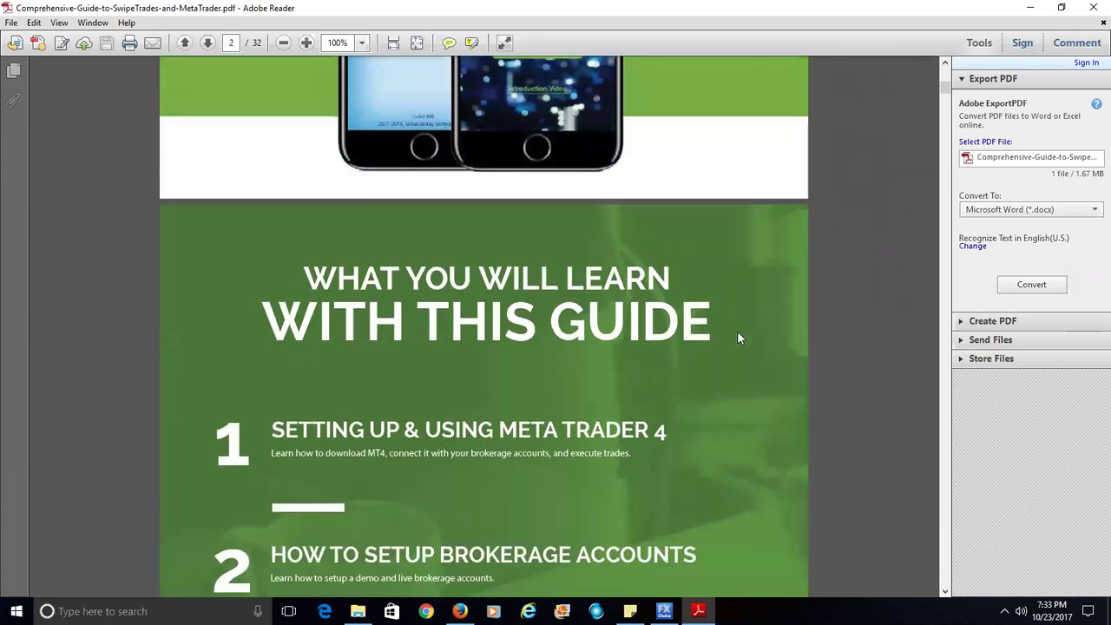
scroll(580, 419, down, 4)
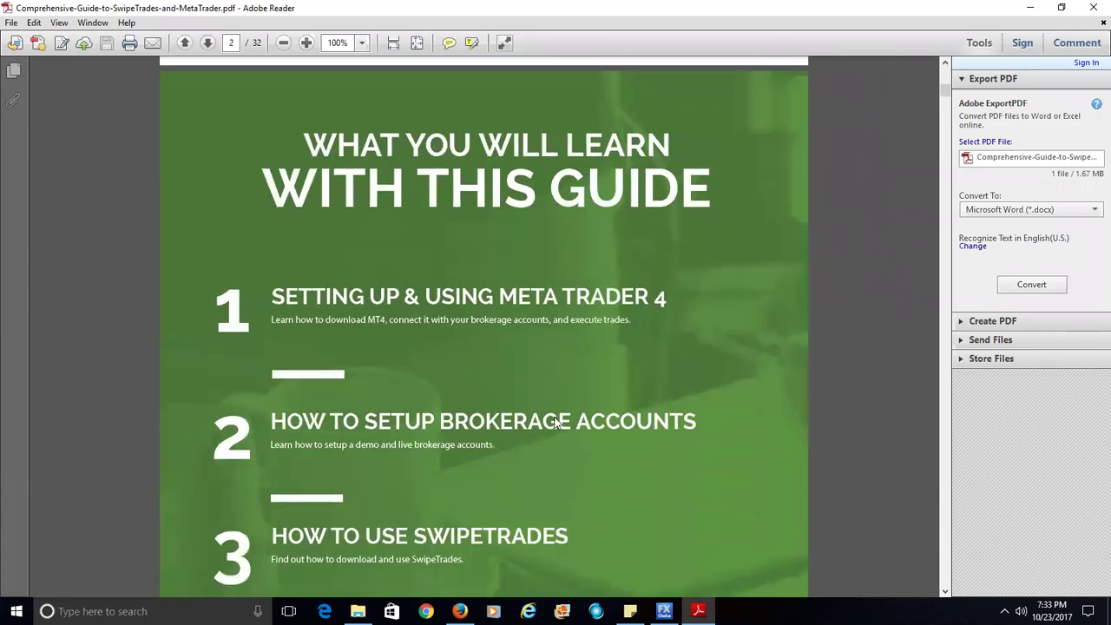
scroll(531, 408, down, 2)
scroll(608, 385, down, 2)
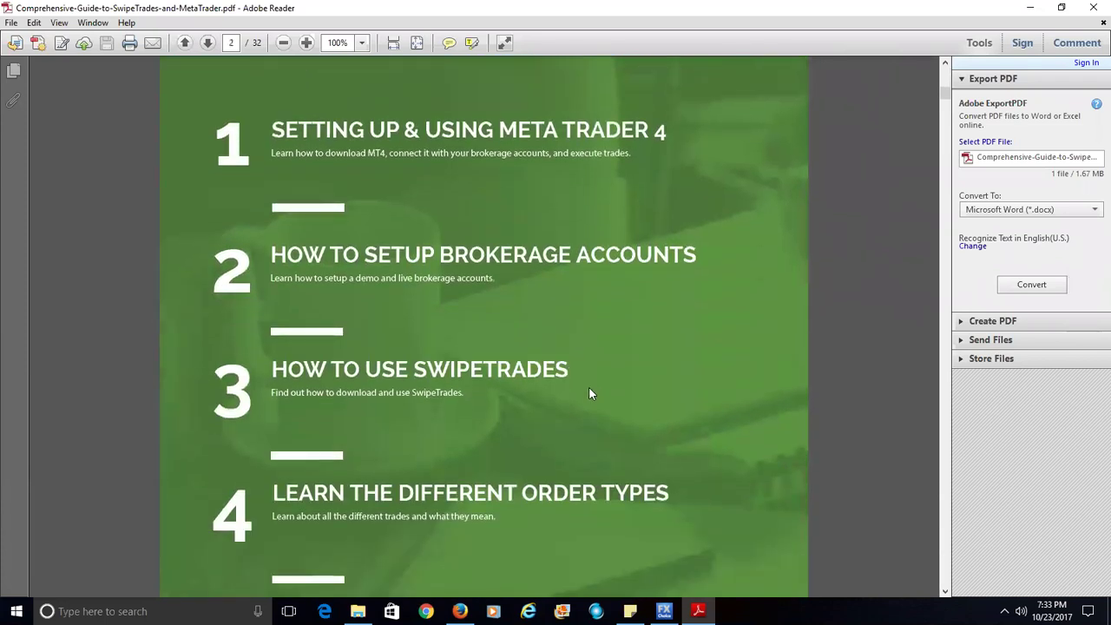
scroll(587, 388, down, 2)
scroll(587, 388, down, 5)
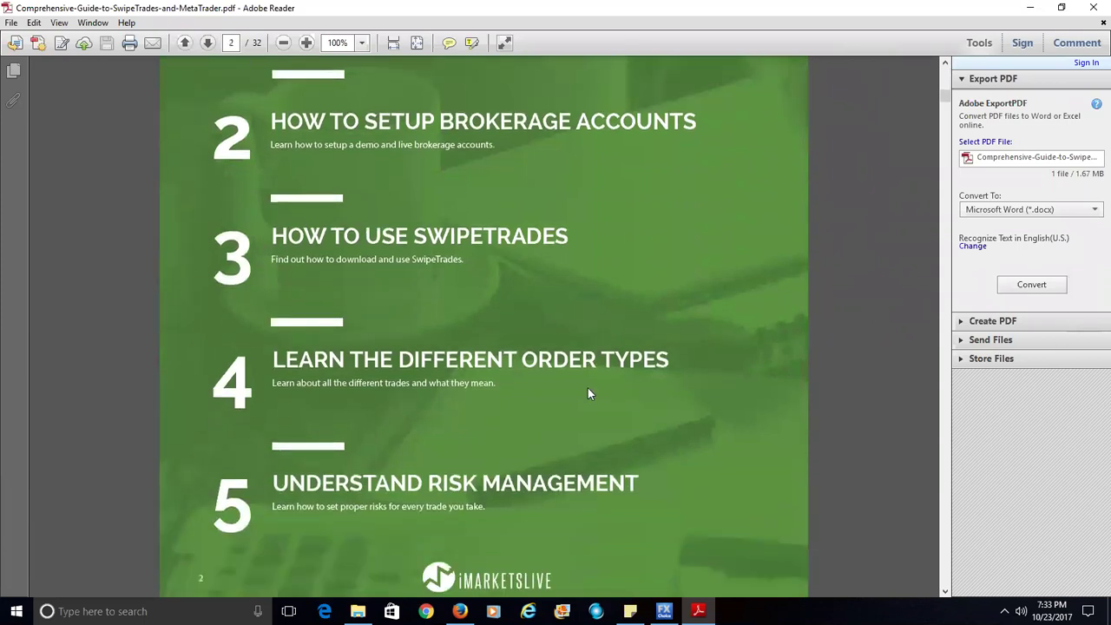
scroll(587, 388, down, 9)
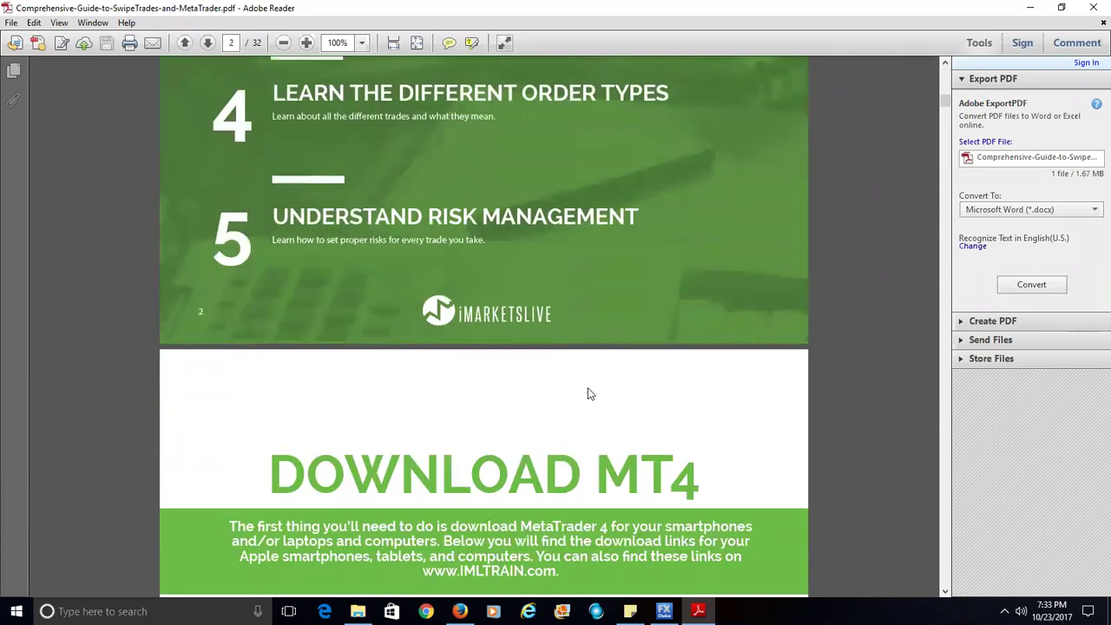
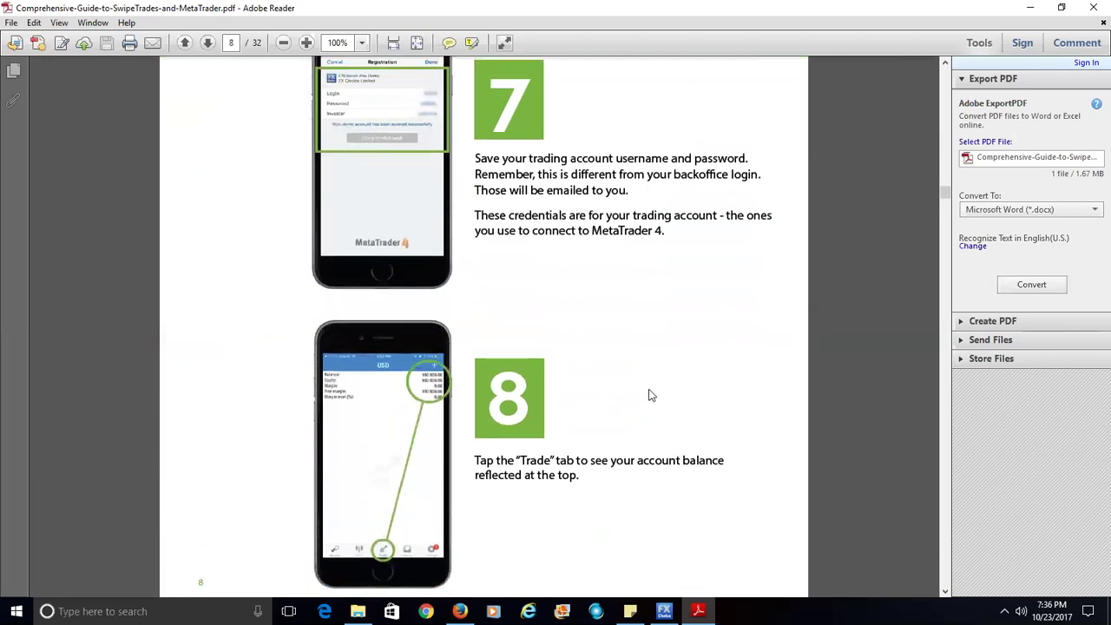
Step: Scroll the guide back to page 7 to review step 6
scroll(651, 394, up, 5)
scroll(649, 391, up, 10)
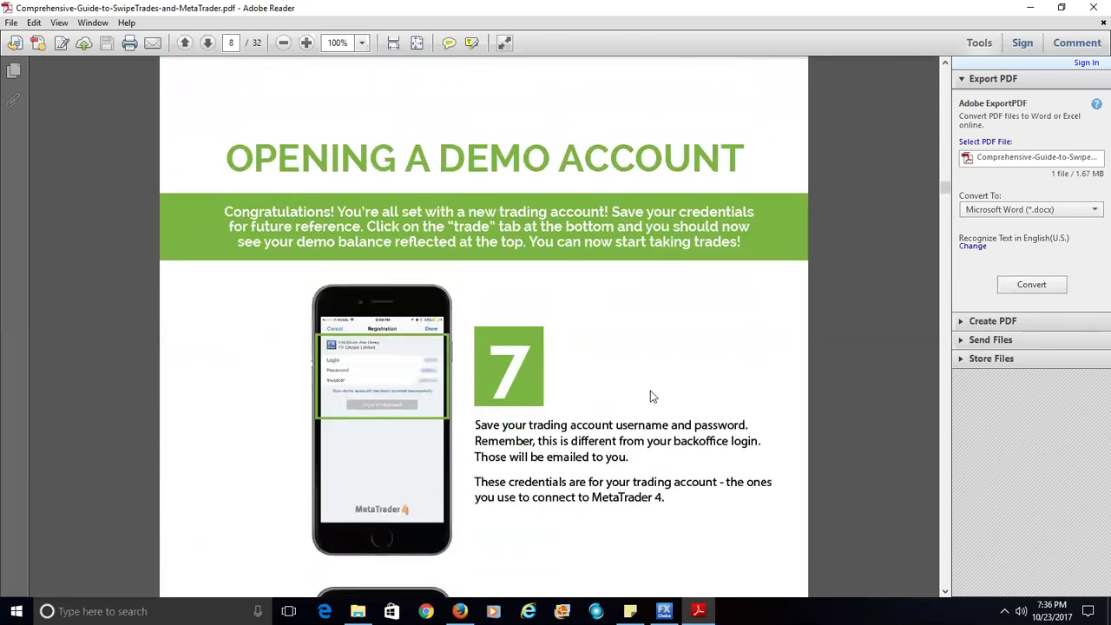
scroll(652, 397, up, 1)
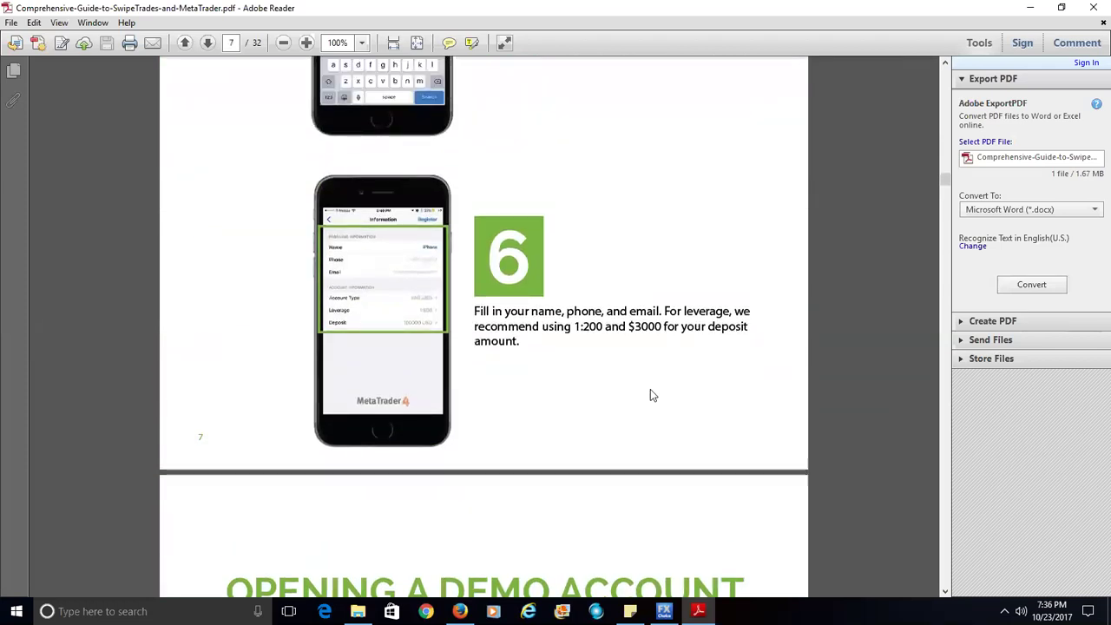
scroll(653, 397, up, 3)
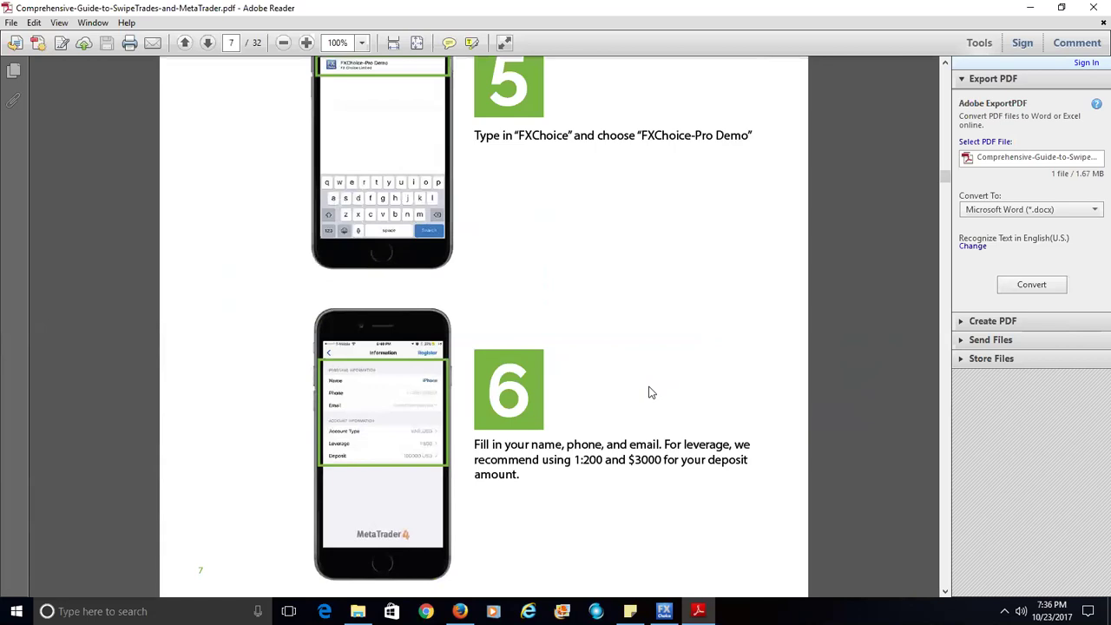
scroll(651, 394, down, 1)
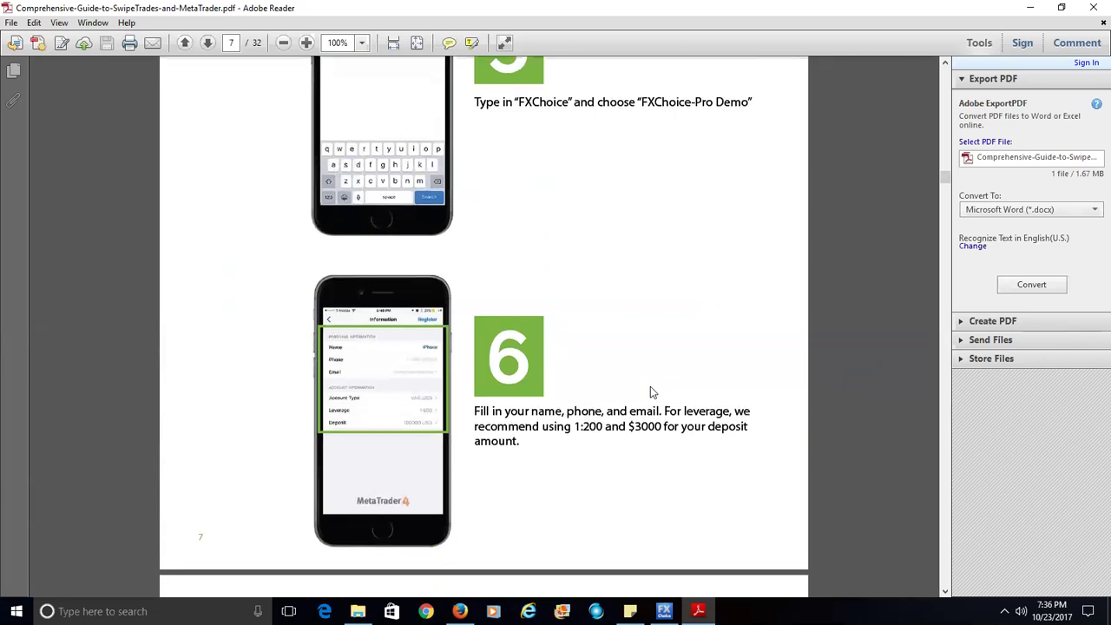
scroll(650, 393, up, 2)
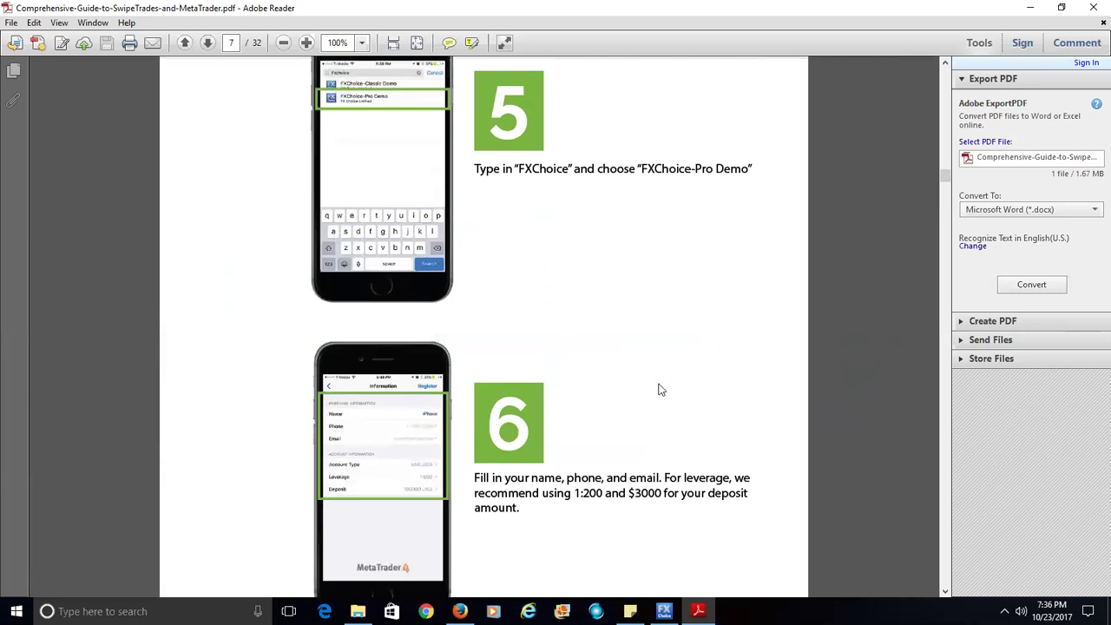
scroll(660, 390, up, 1)
Step: Scroll down through step 8 on page 8 until the HOW TO USE MT4 heading appears
scroll(659, 390, down, 10)
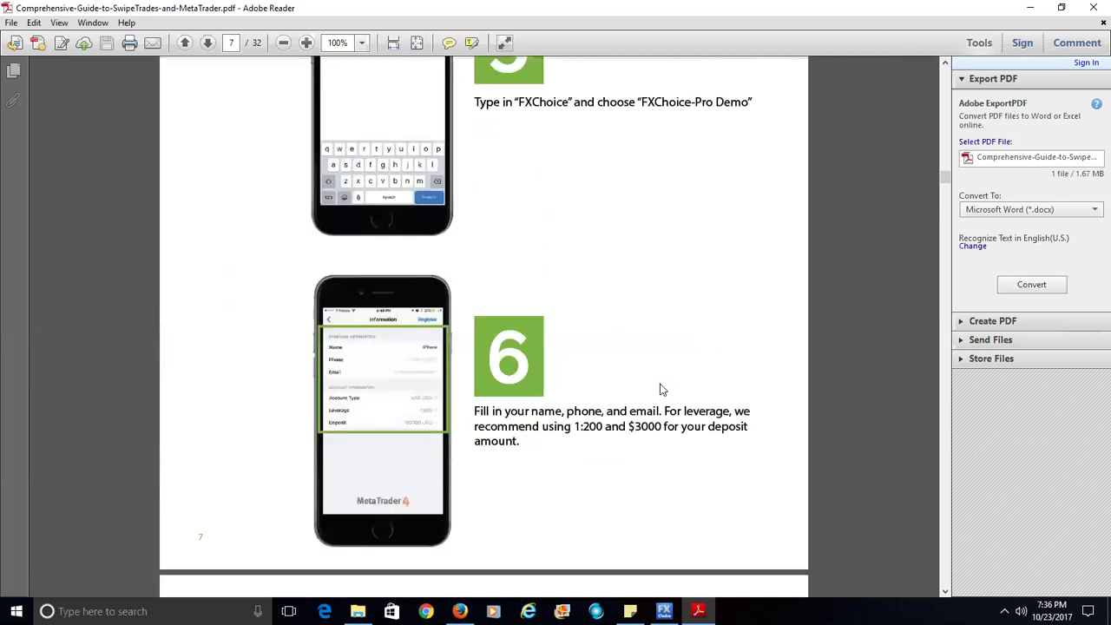
scroll(661, 386, down, 12)
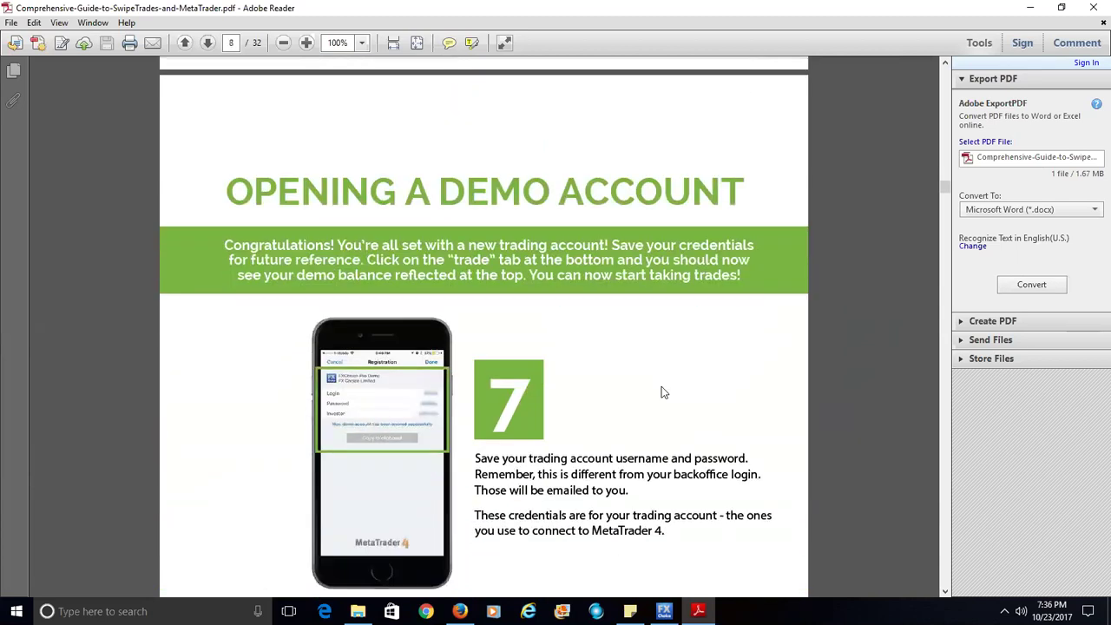
scroll(662, 394, down, 2)
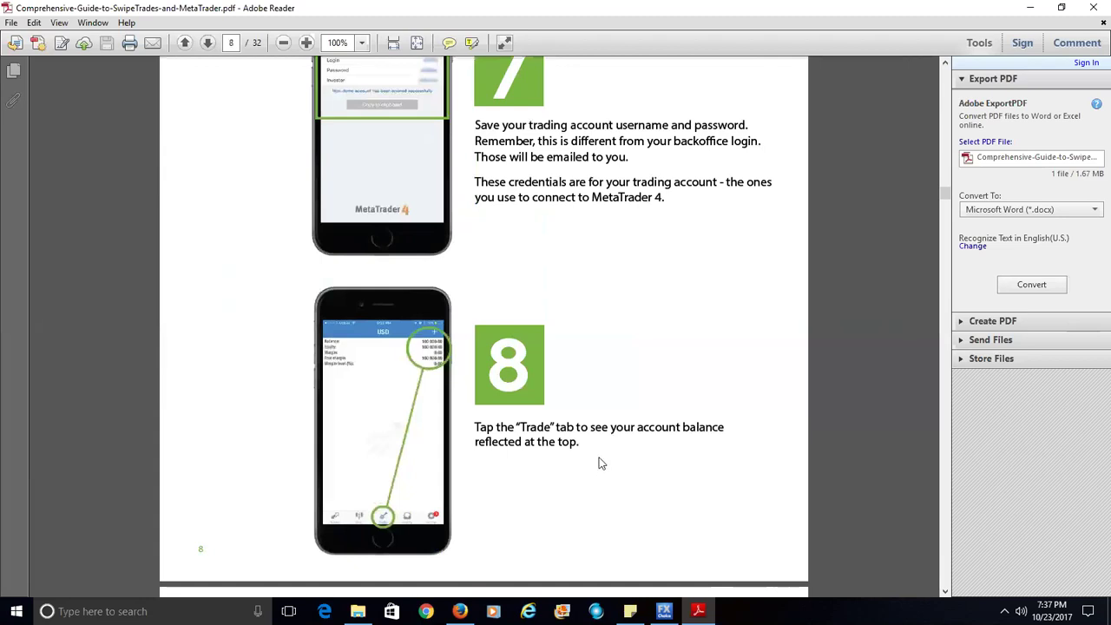
scroll(602, 463, down, 2)
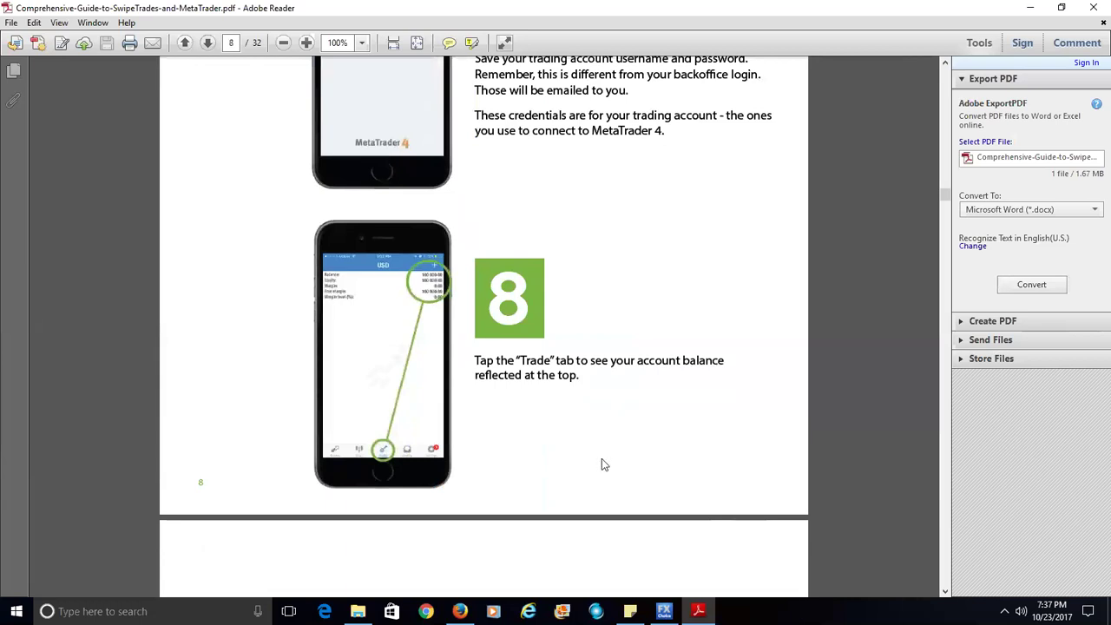
scroll(606, 466, down, 5)
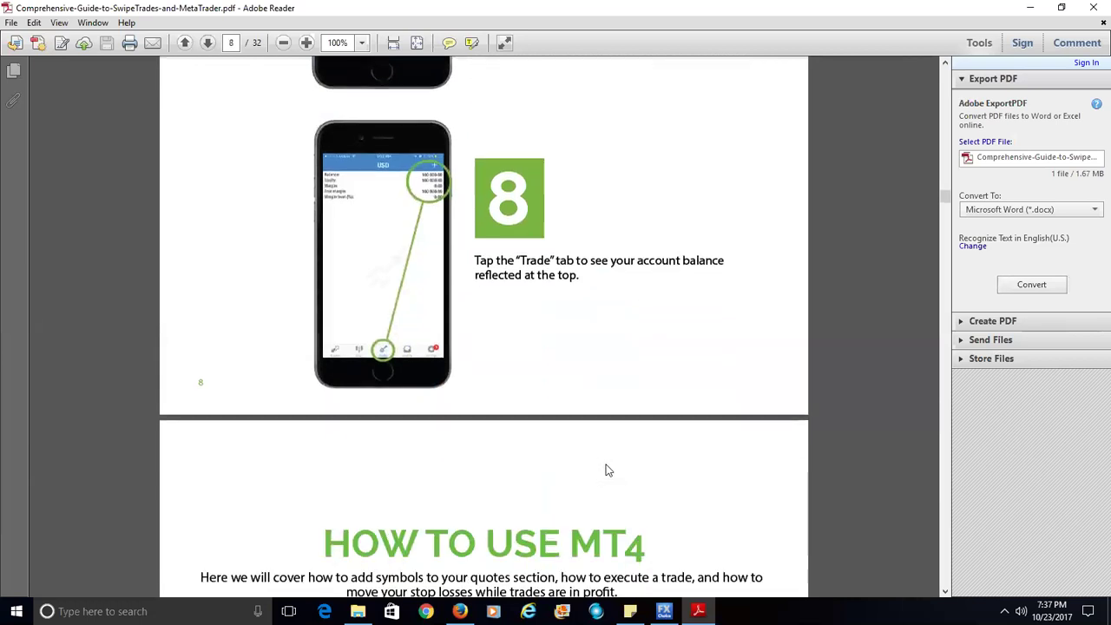
Step: Scroll through page 9's symbol-adding steps to the HOW TO START A TRADE heading
scroll(610, 469, down, 5)
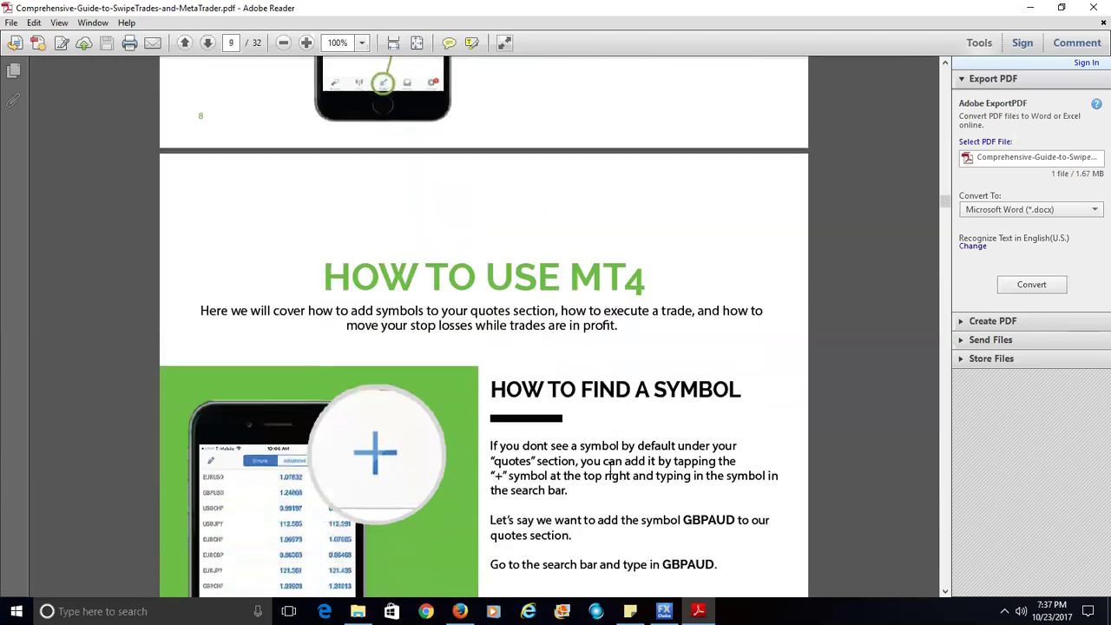
scroll(613, 465, down, 3)
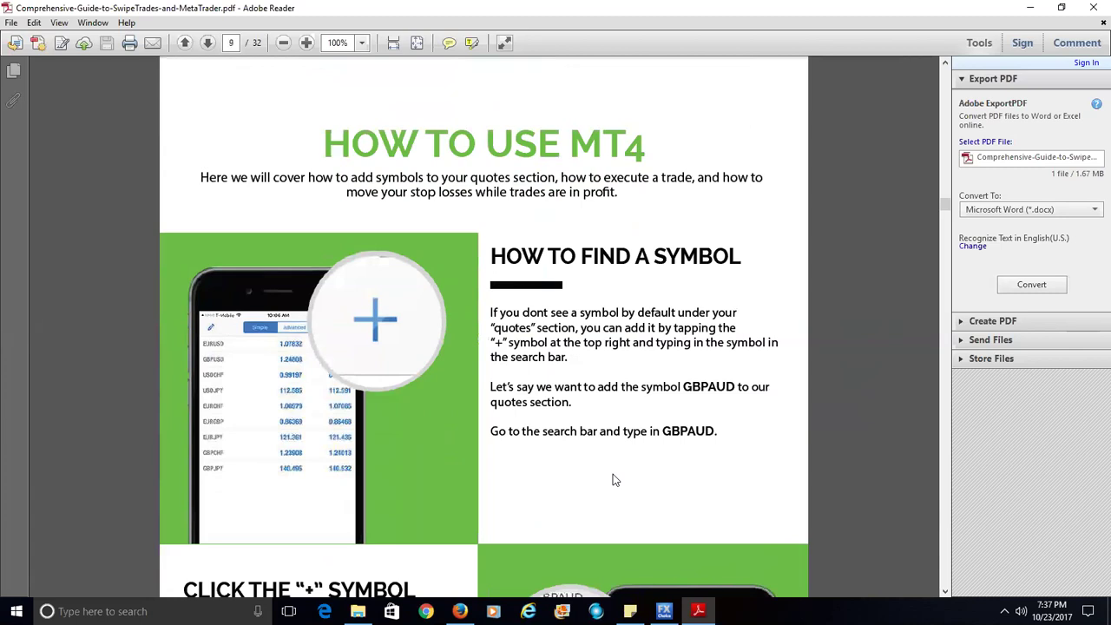
scroll(612, 473, down, 1)
scroll(583, 403, up, 11)
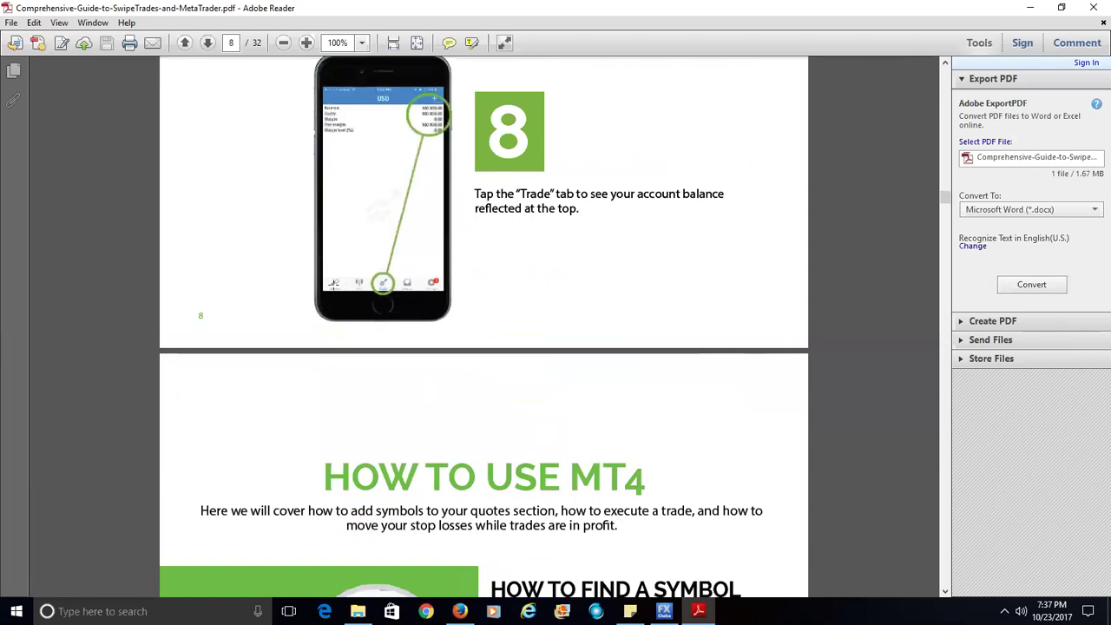
scroll(535, 402, down, 4)
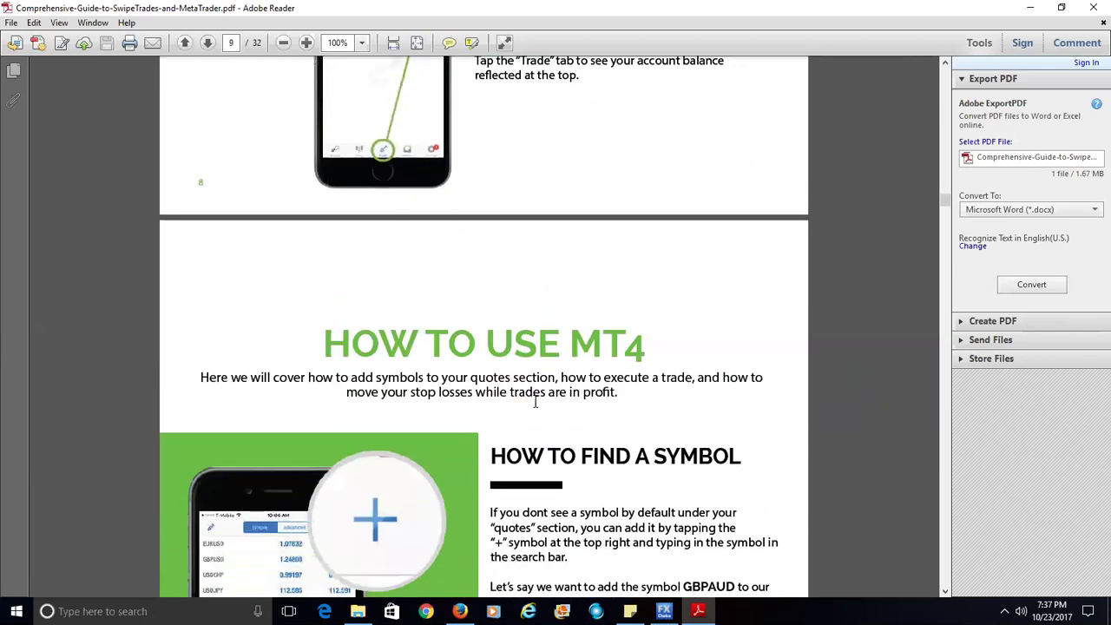
scroll(535, 402, down, 3)
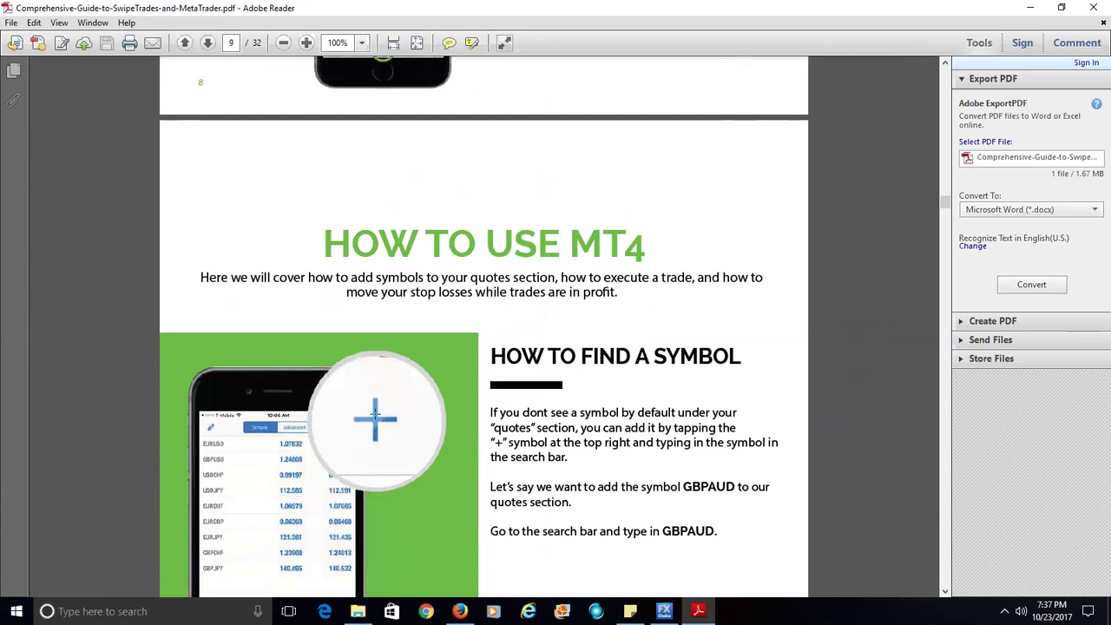
scroll(279, 420, down, 1)
scroll(325, 395, down, 3)
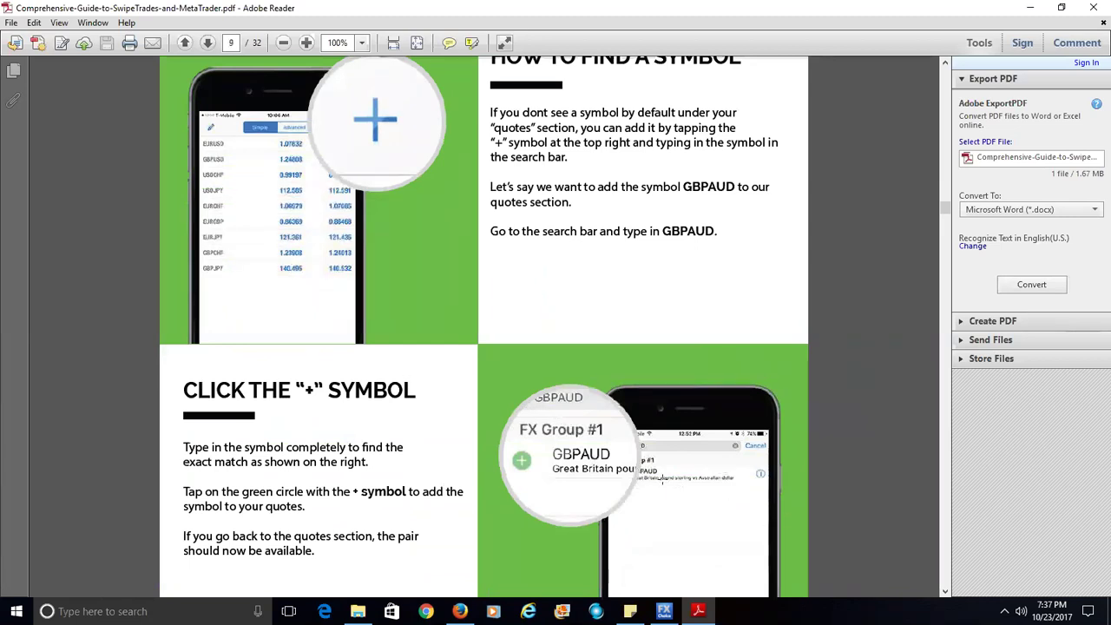
scroll(634, 465, down, 1)
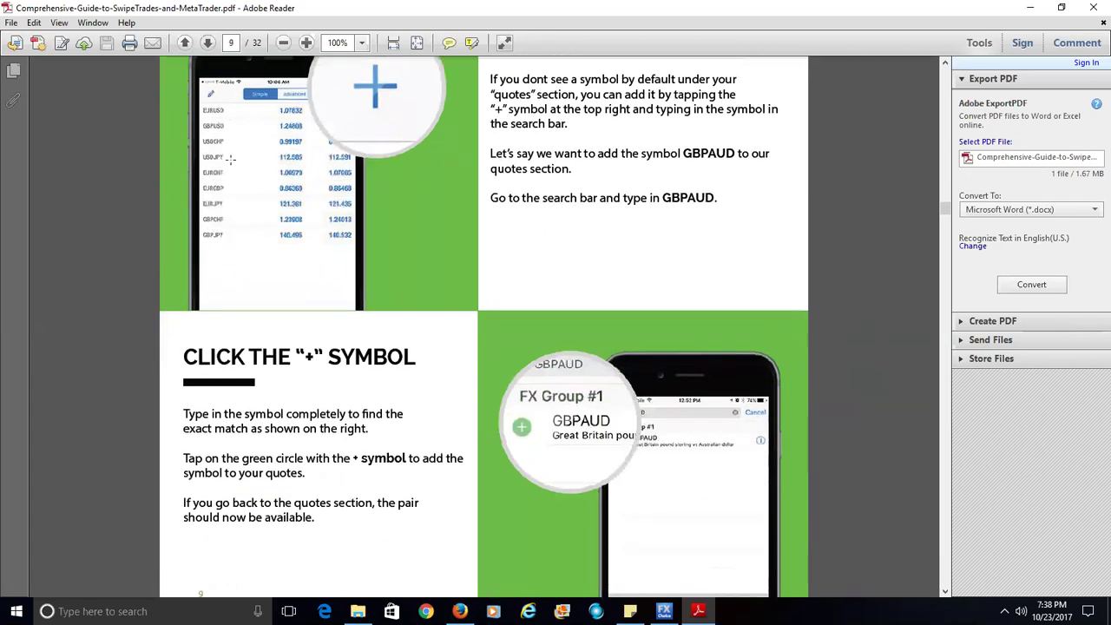
scroll(388, 294, down, 15)
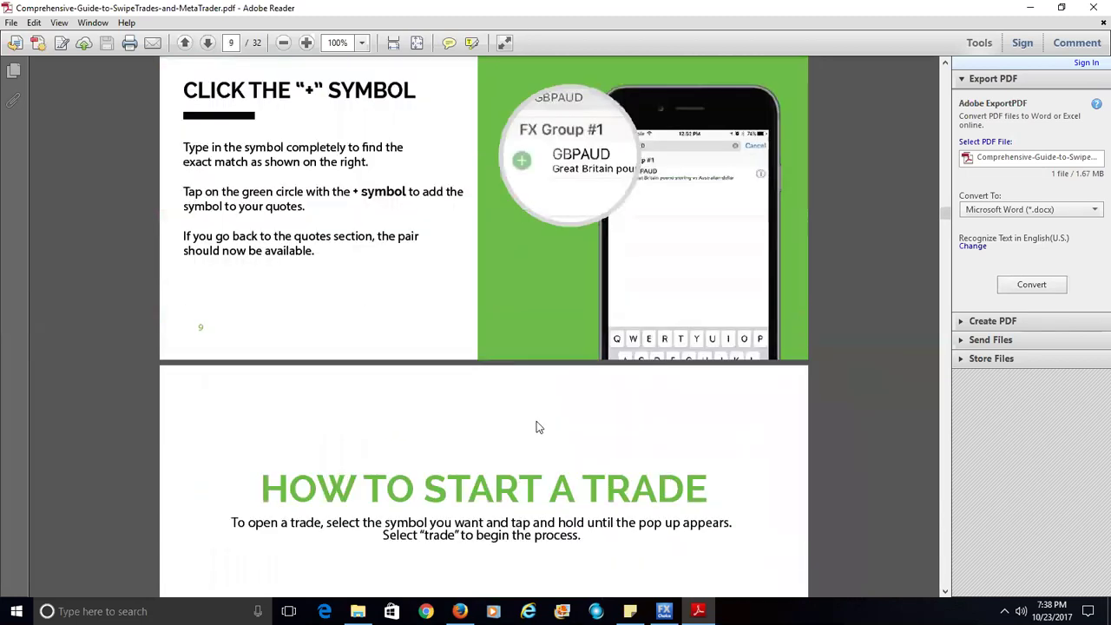
Step: Scroll past page 10's step 1 to the HOW TO CHOOSE ORDER TYPE heading
scroll(431, 391, down, 1)
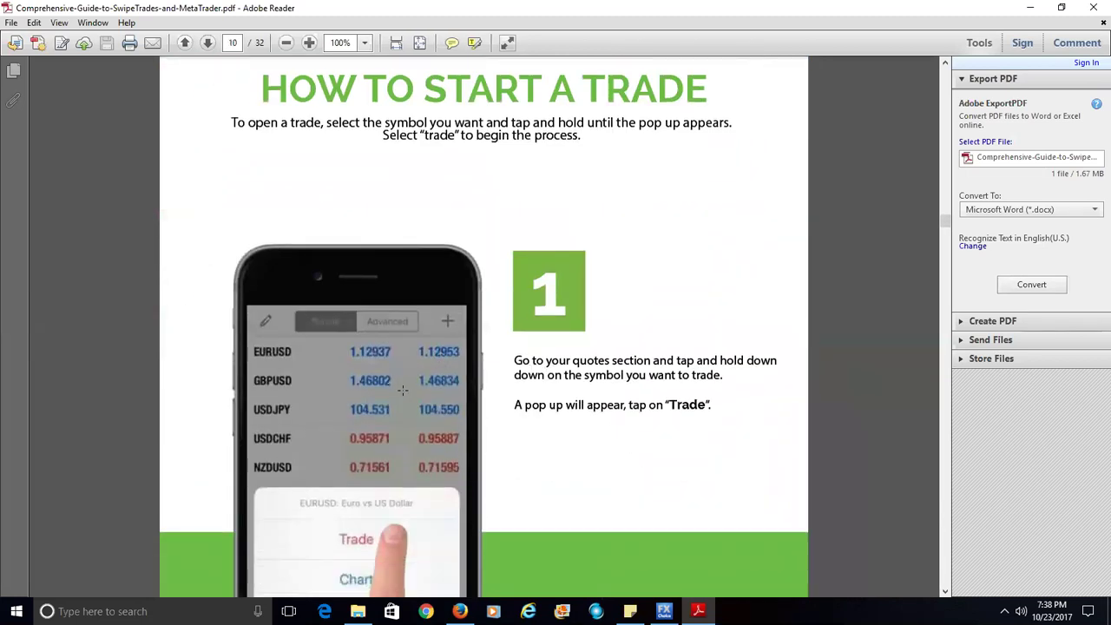
scroll(373, 371, down, 1)
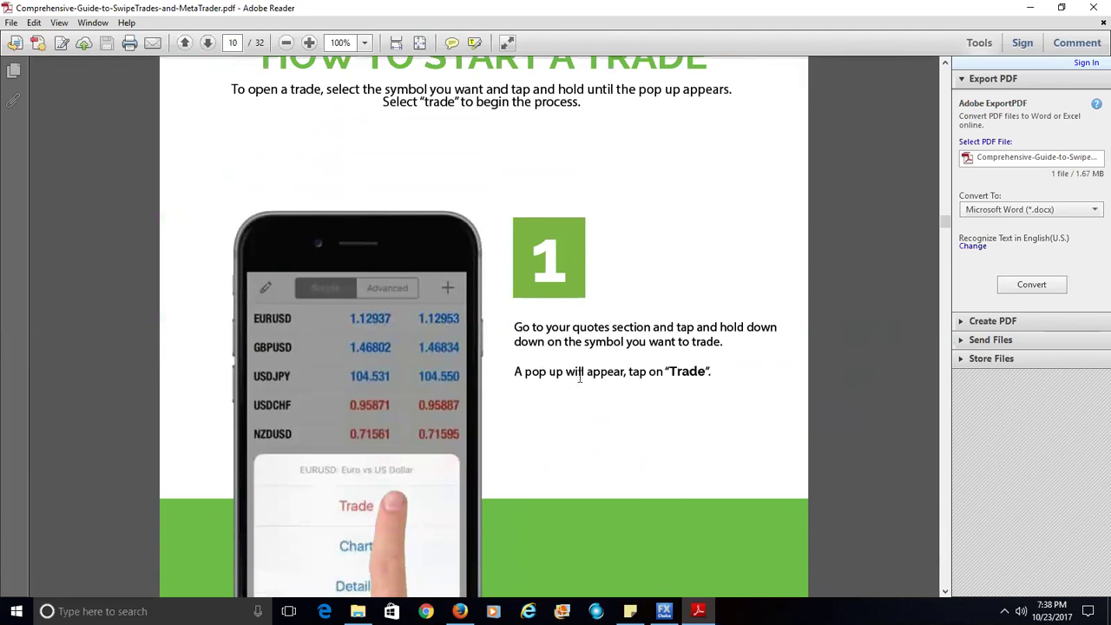
scroll(503, 447, down, 1)
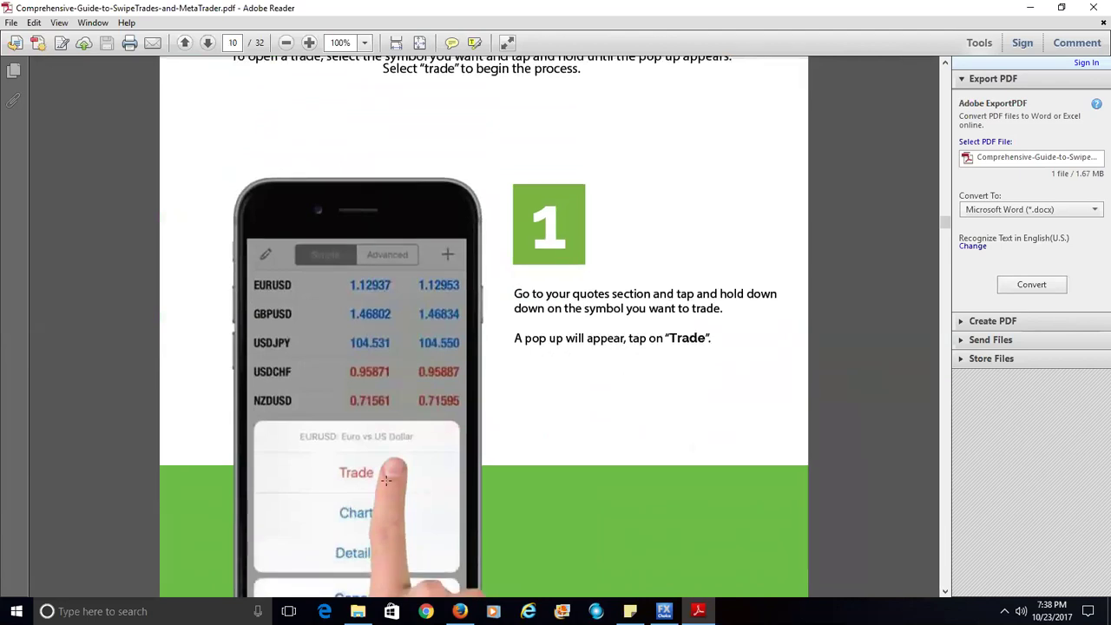
scroll(428, 425, down, 1)
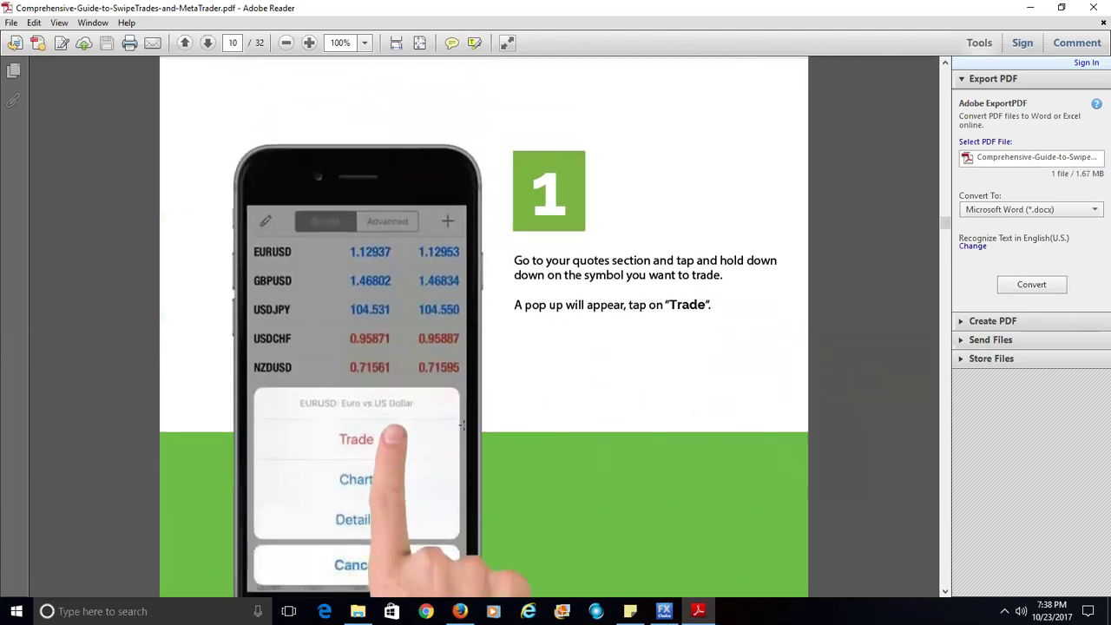
scroll(530, 421, down, 7)
scroll(530, 420, up, 1)
scroll(521, 425, down, 4)
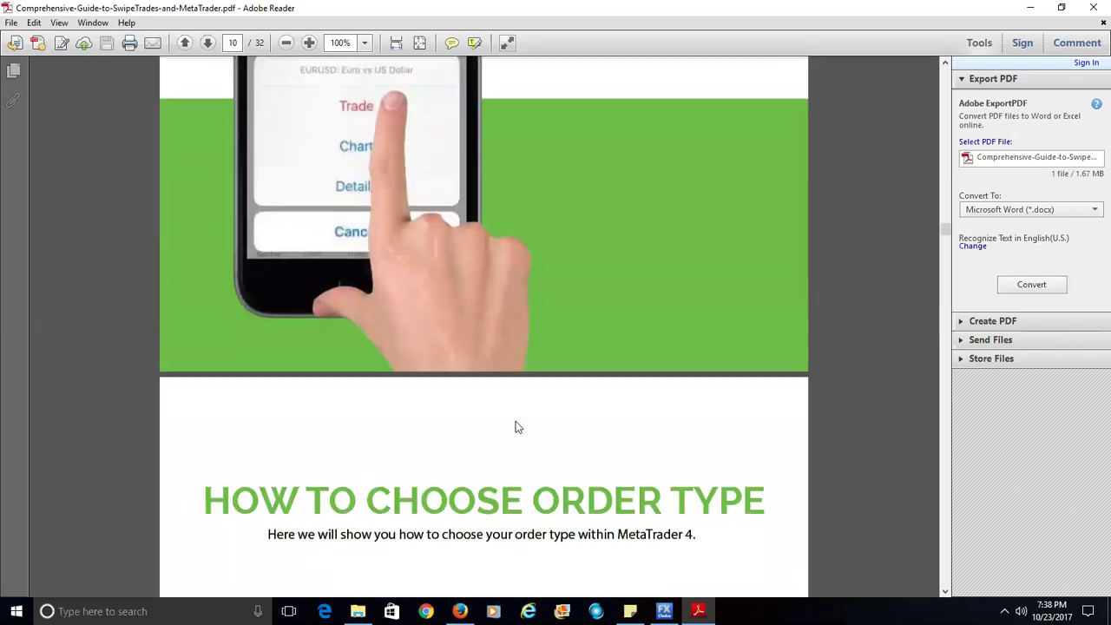
Step: Scroll past page 11's order types to page 12's SET YOUR RISK, S/L, & T/P step
scroll(516, 427, up, 3)
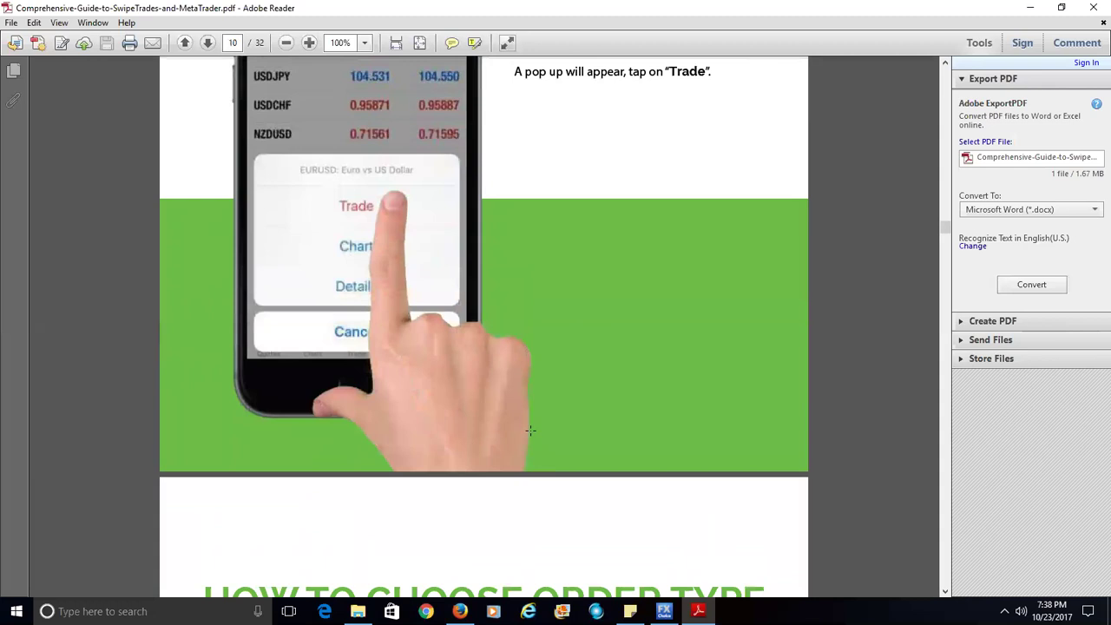
scroll(528, 431, down, 6)
scroll(528, 431, down, 7)
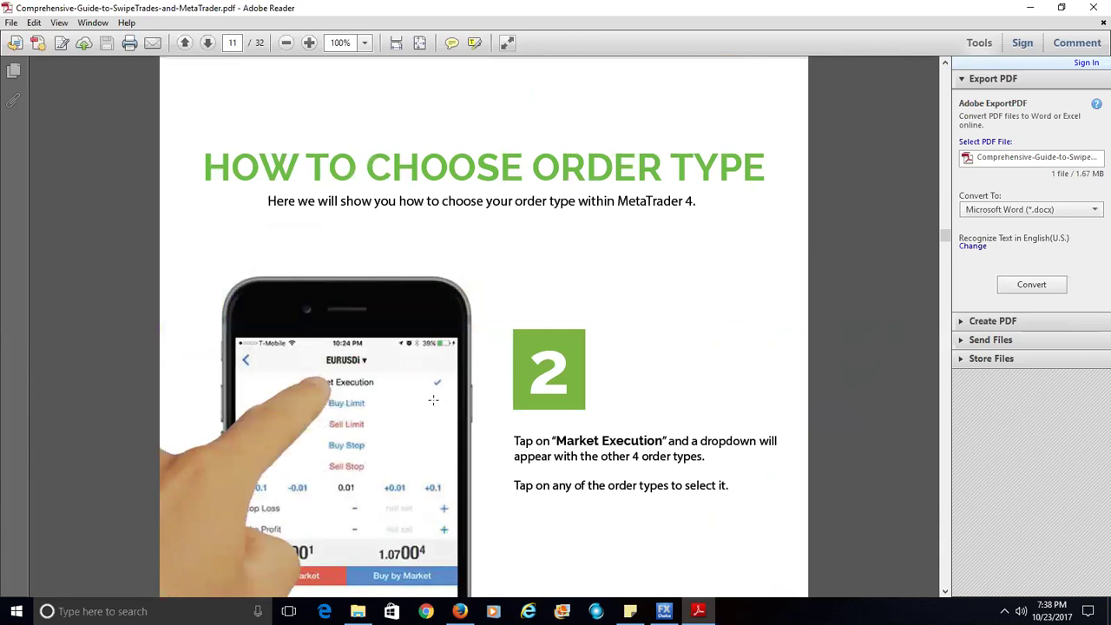
scroll(403, 417, down, 1)
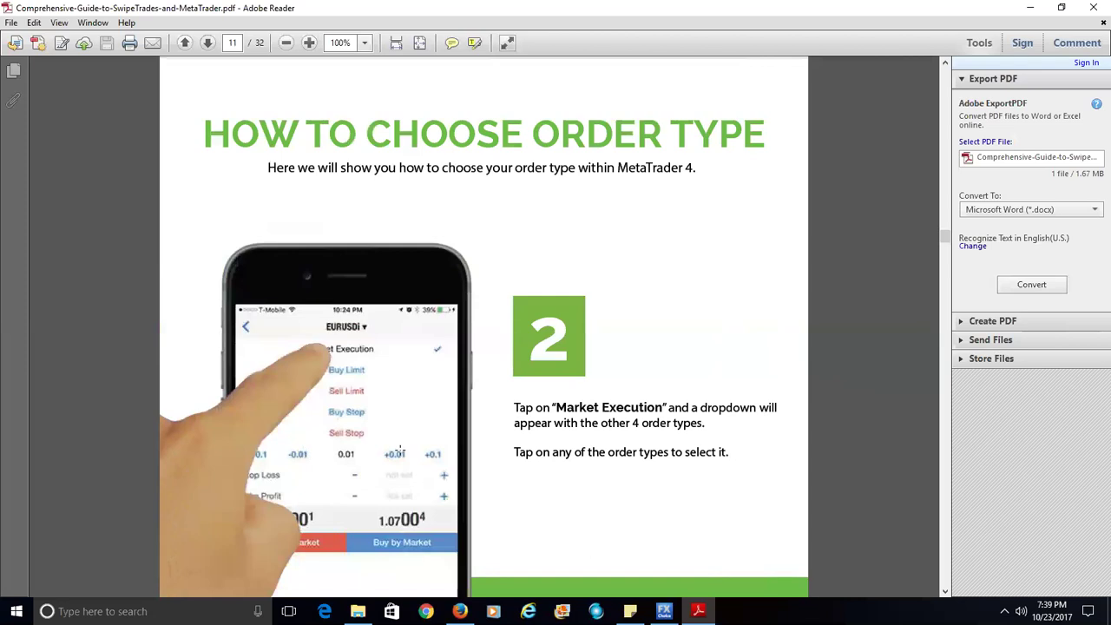
scroll(377, 456, down, 9)
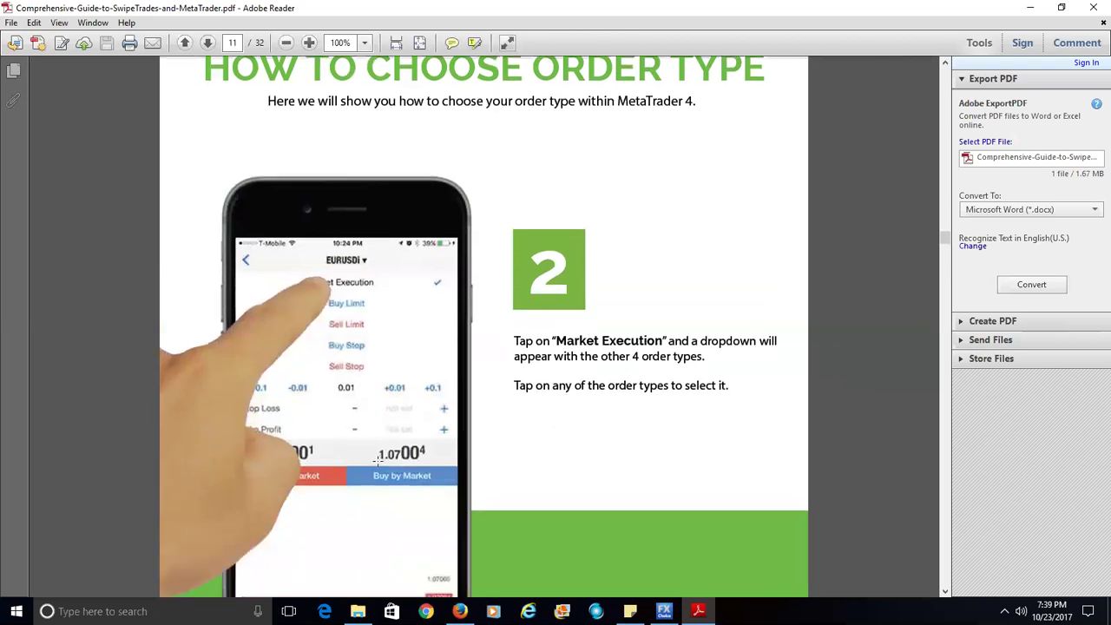
scroll(379, 488, down, 7)
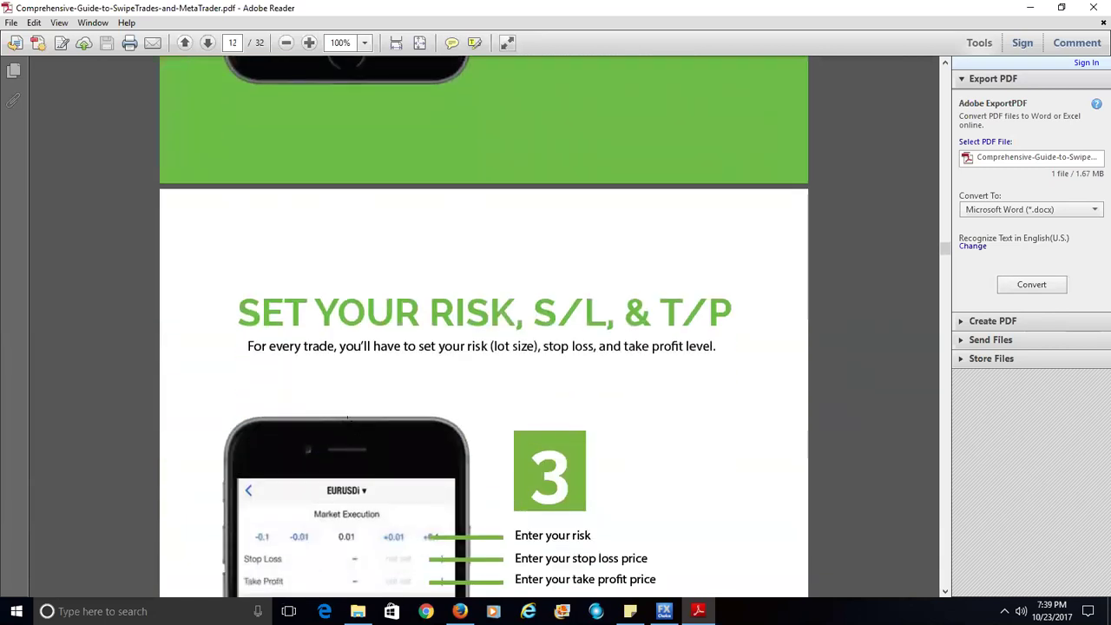
Step: Scroll past pages 12–13 to page 14, HOW TO CHANGE STOP LOSS
scroll(417, 321, down, 1)
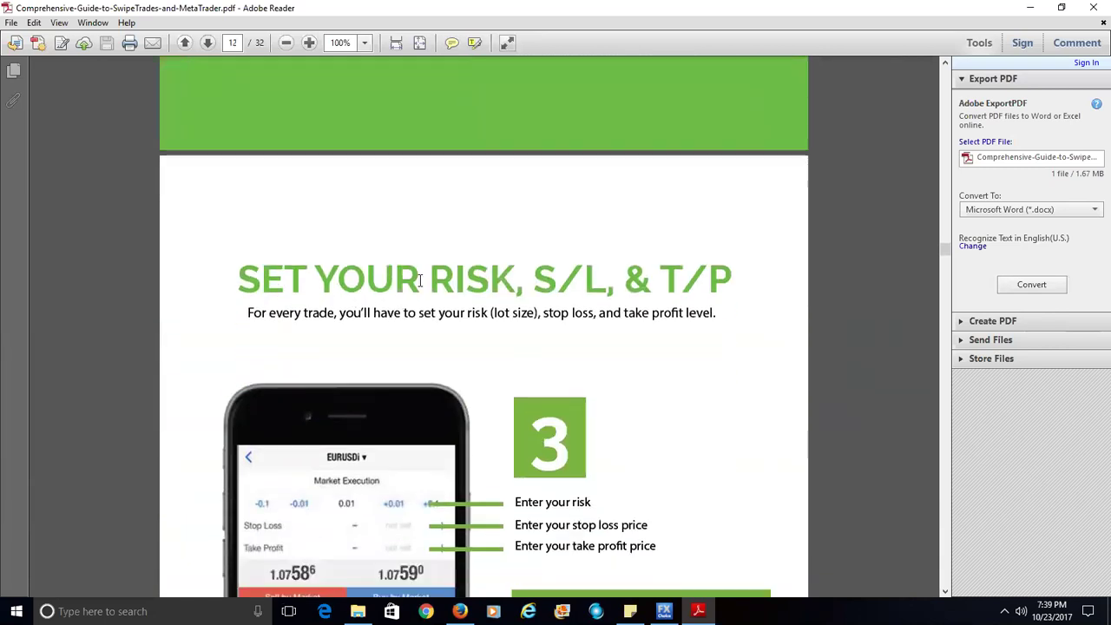
scroll(695, 278, down, 3)
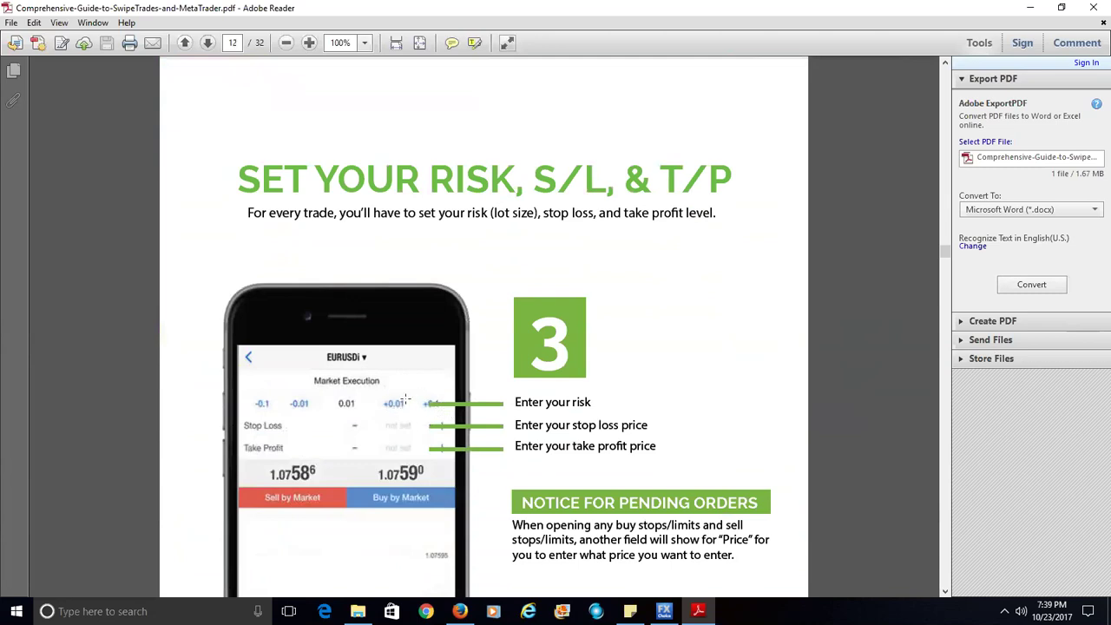
scroll(414, 392, down, 2)
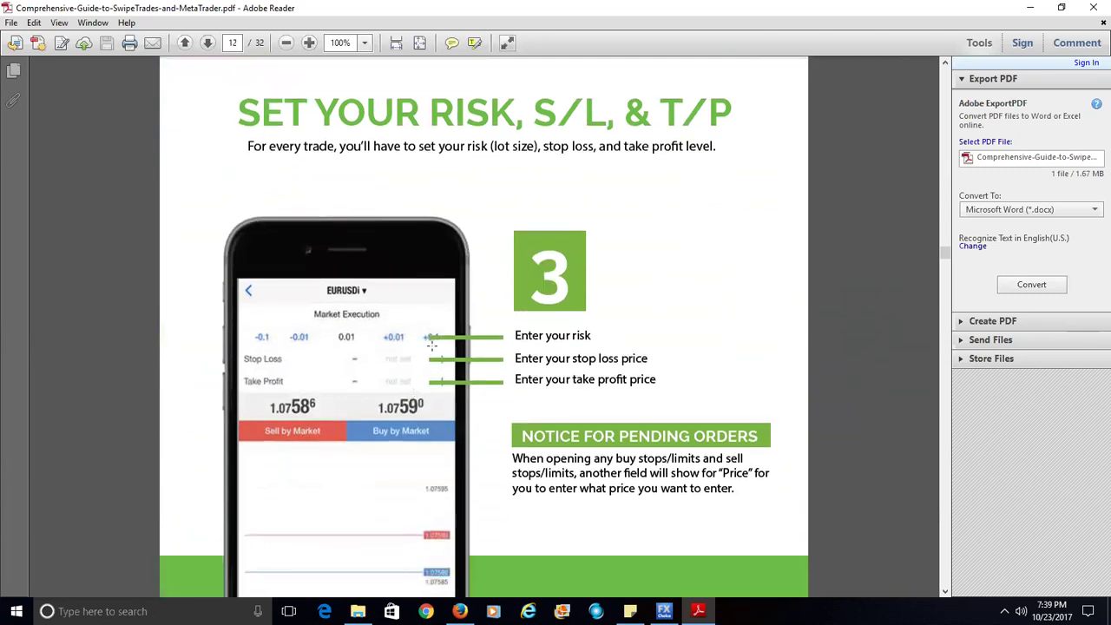
scroll(448, 355, down, 4)
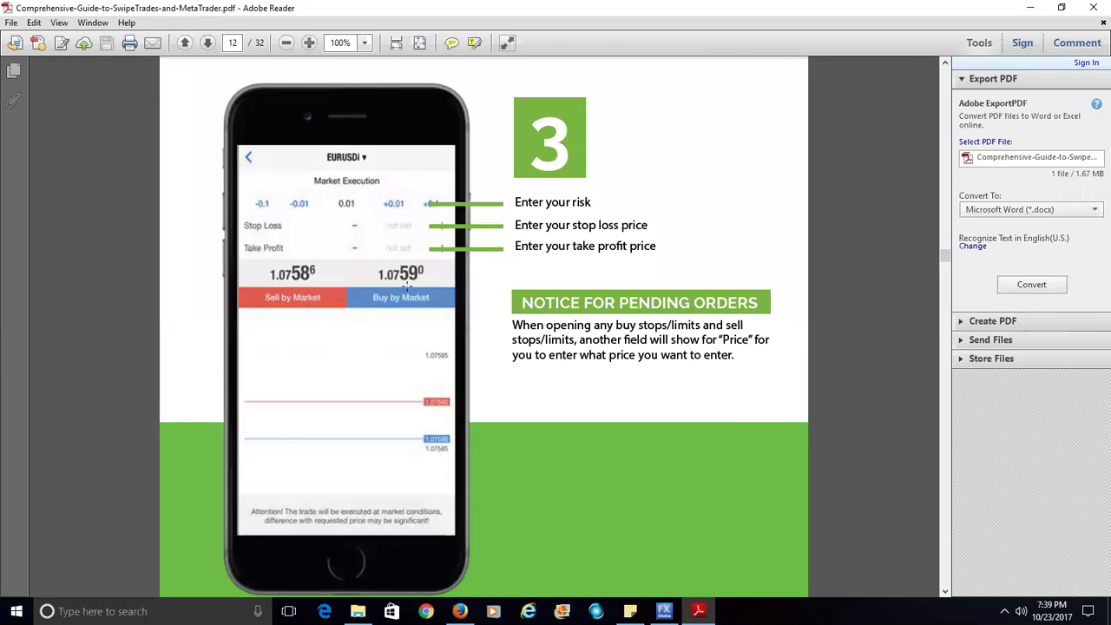
scroll(528, 353, down, 8)
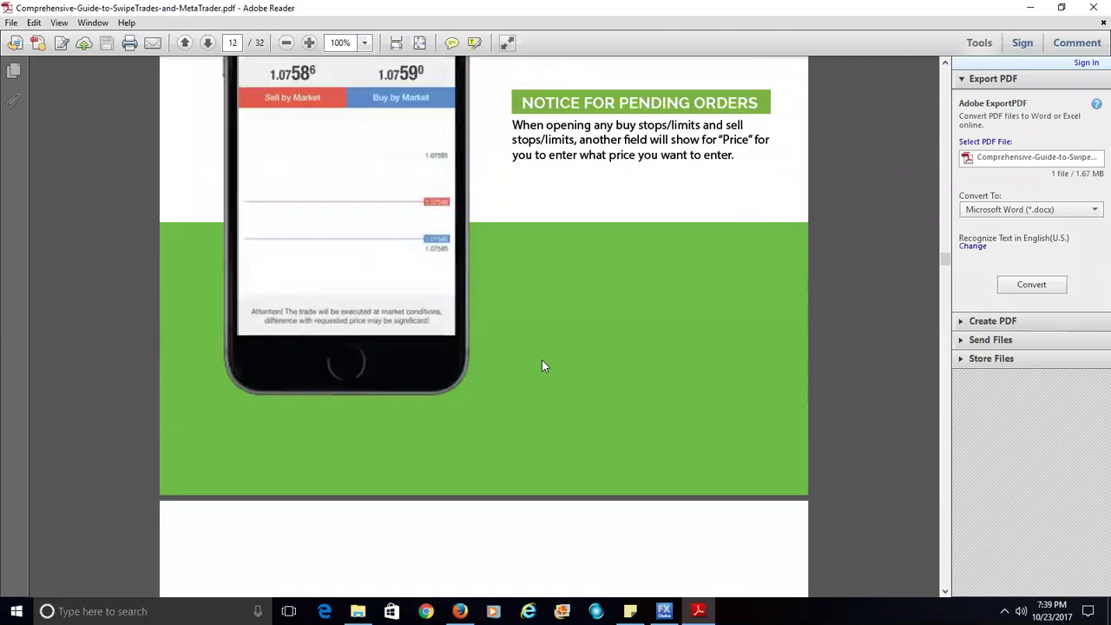
scroll(541, 360, down, 9)
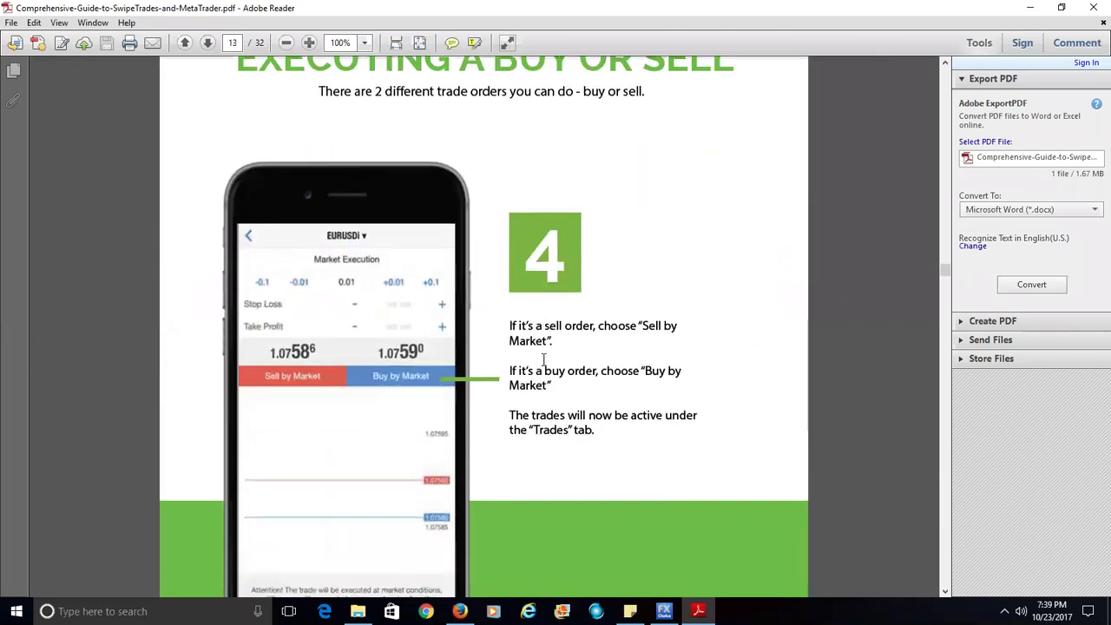
scroll(545, 358, down, 1)
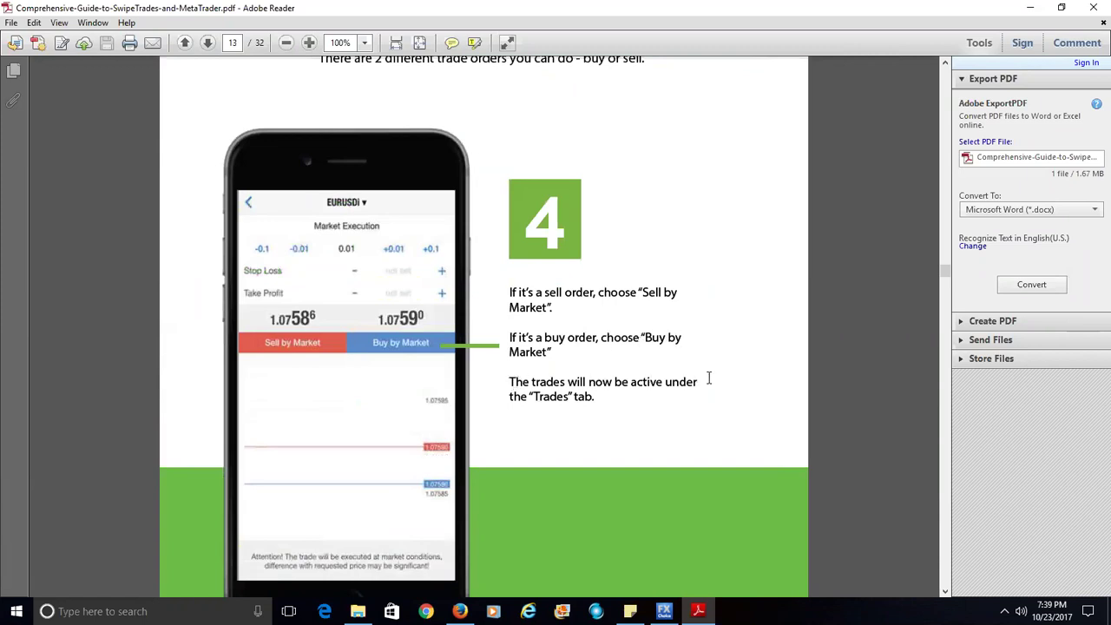
scroll(581, 388, down, 10)
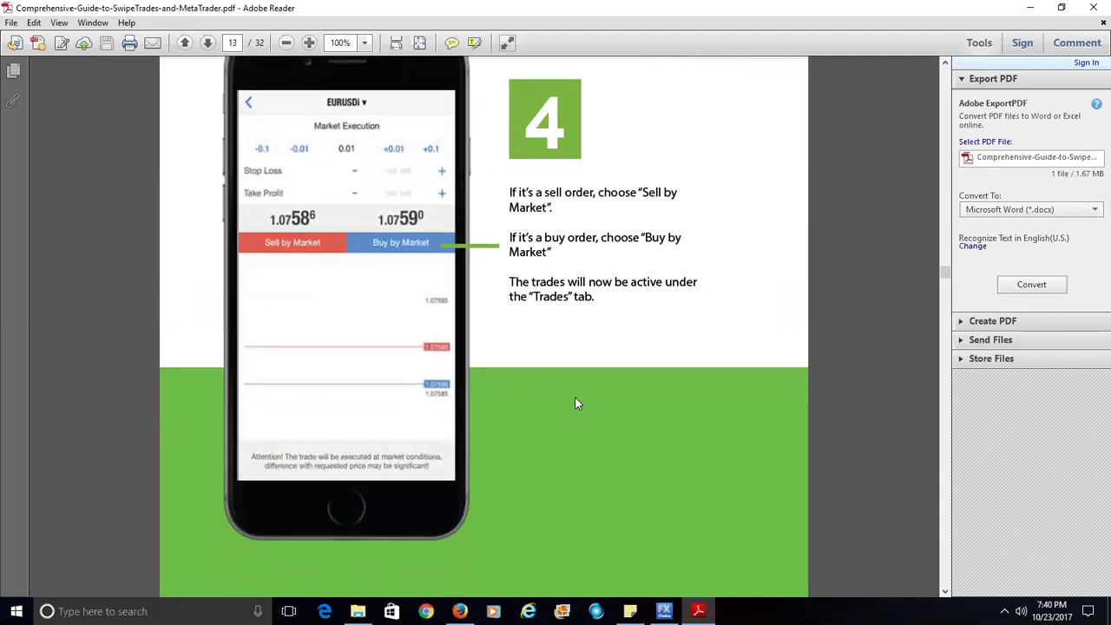
scroll(575, 398, down, 7)
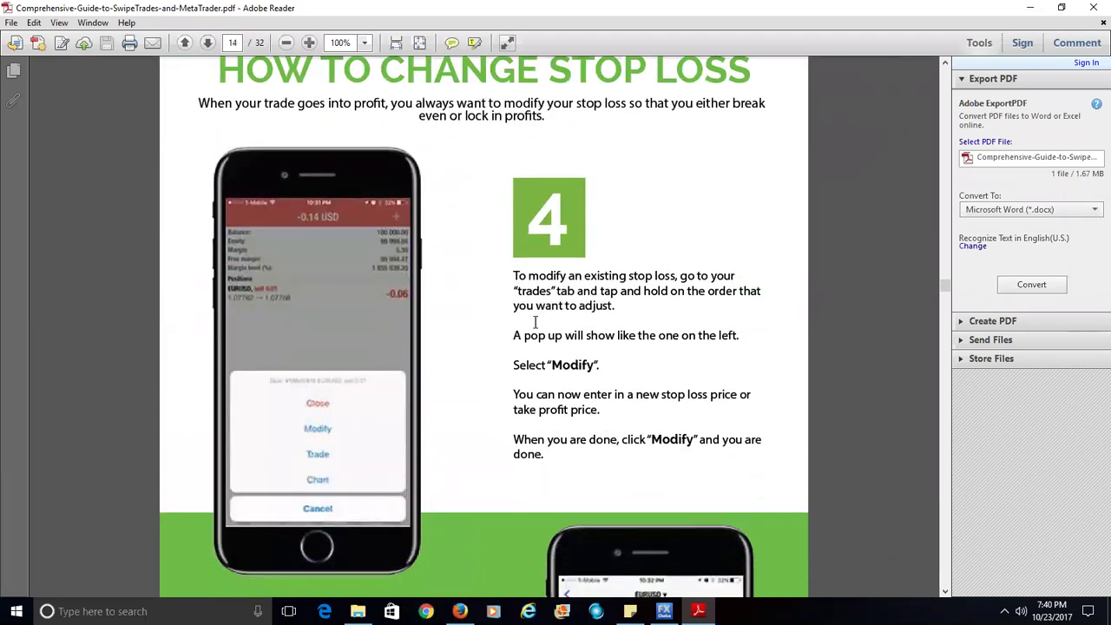
Step: Scroll through page 14's Modify instructions and the Modify pop-up screenshot
scroll(432, 288, down, 2)
scroll(430, 292, up, 1)
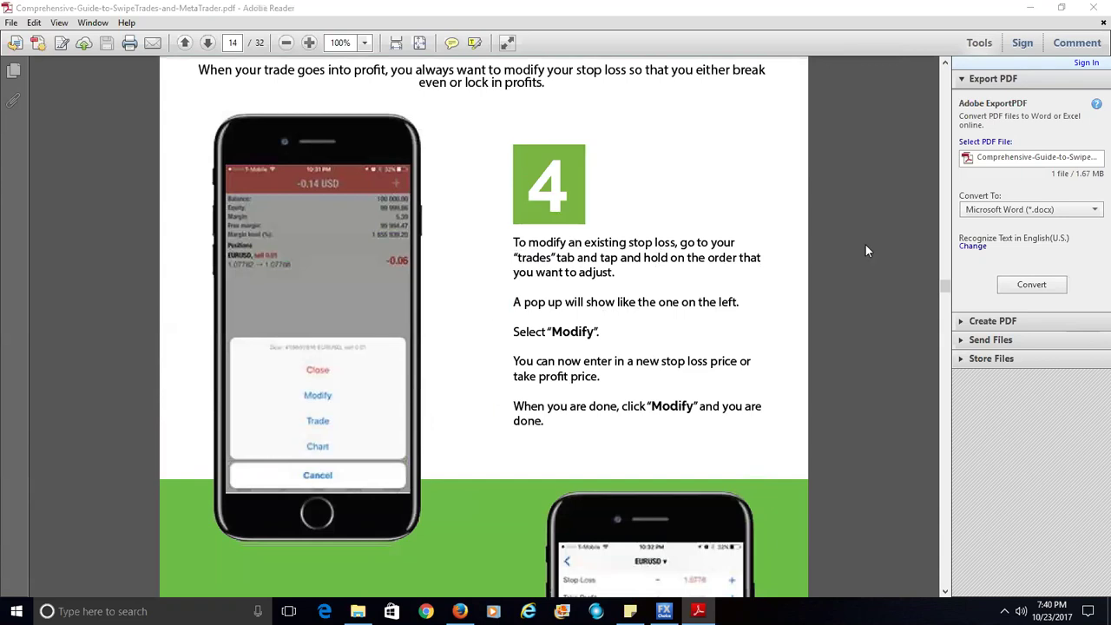
scroll(865, 251, down, 5)
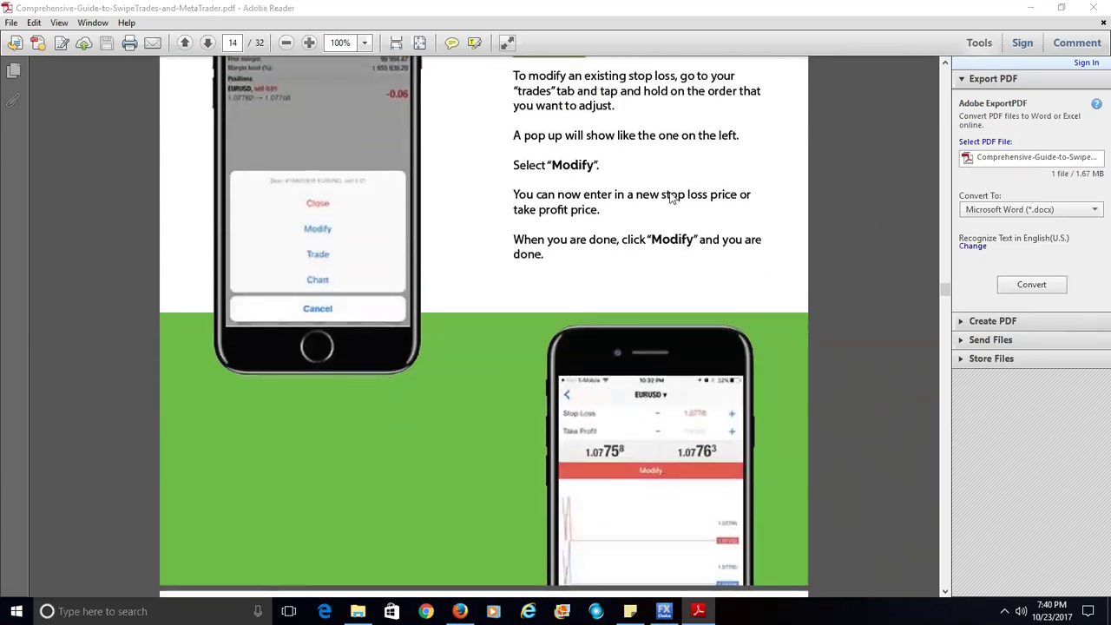
scroll(850, 256, down, 2)
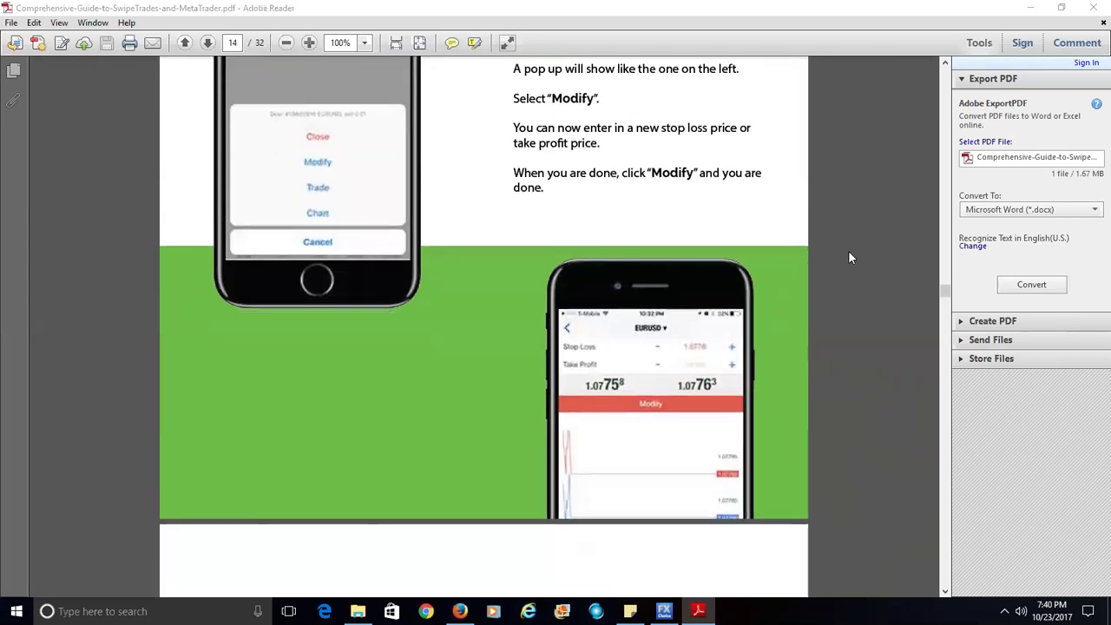
scroll(847, 251, up, 2)
scroll(849, 257, up, 1)
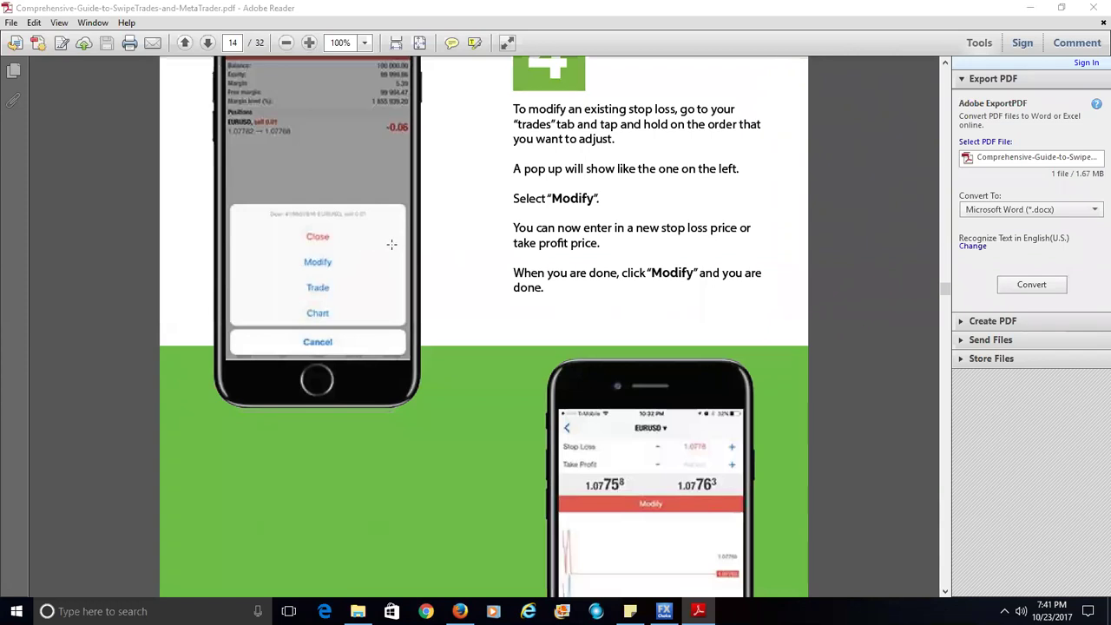
scroll(392, 244, down, 6)
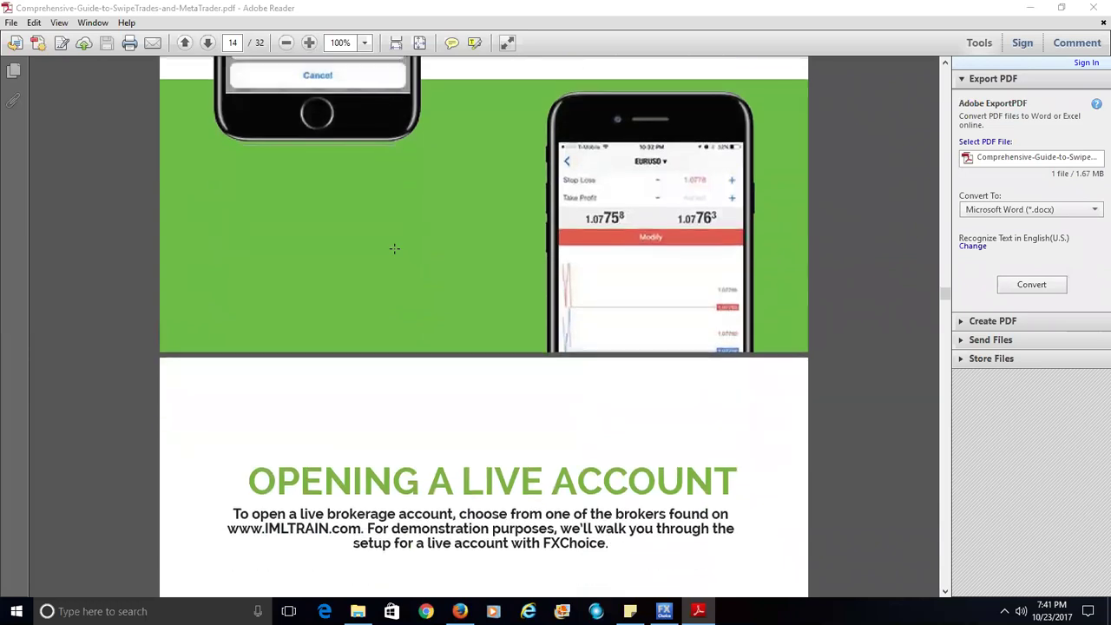
Step: Scroll through the live-account setup pages 15–16
scroll(394, 249, down, 5)
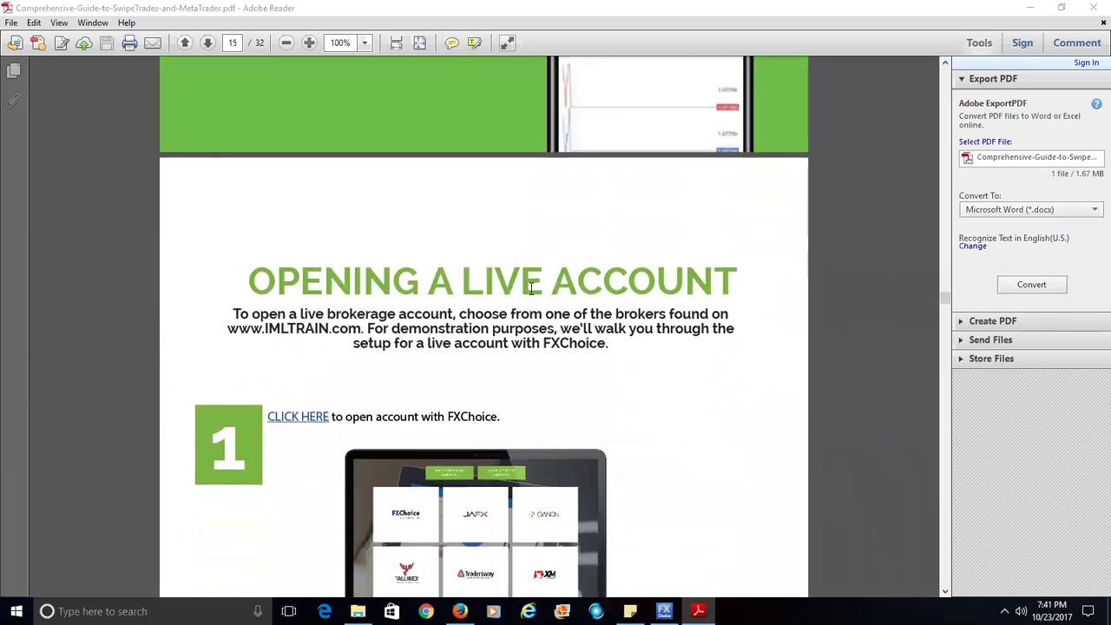
scroll(532, 289, down, 2)
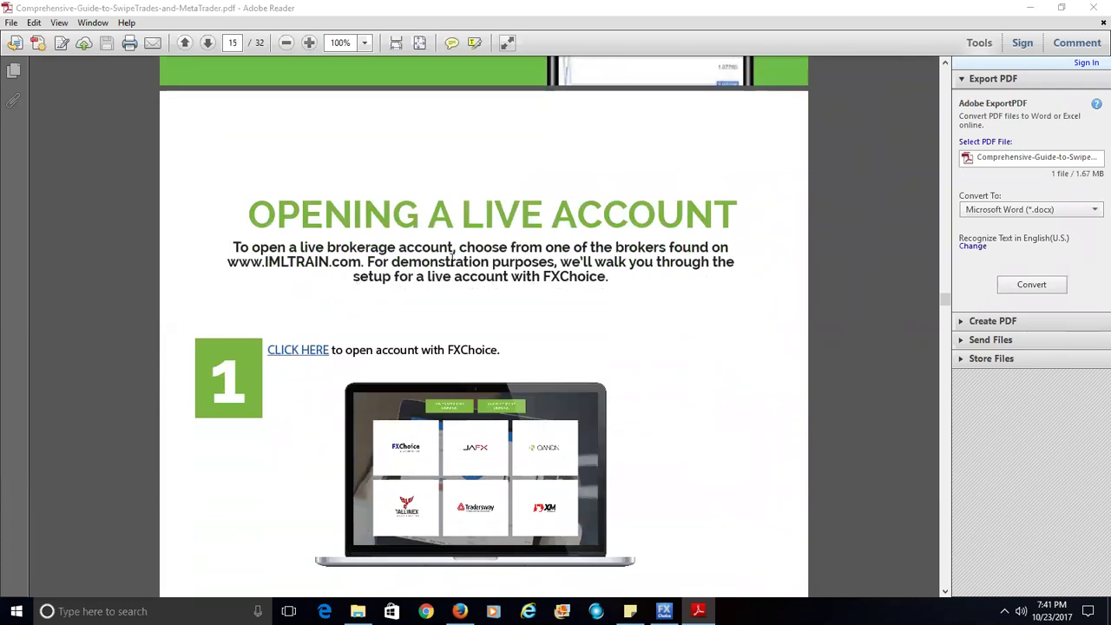
scroll(425, 286, down, 2)
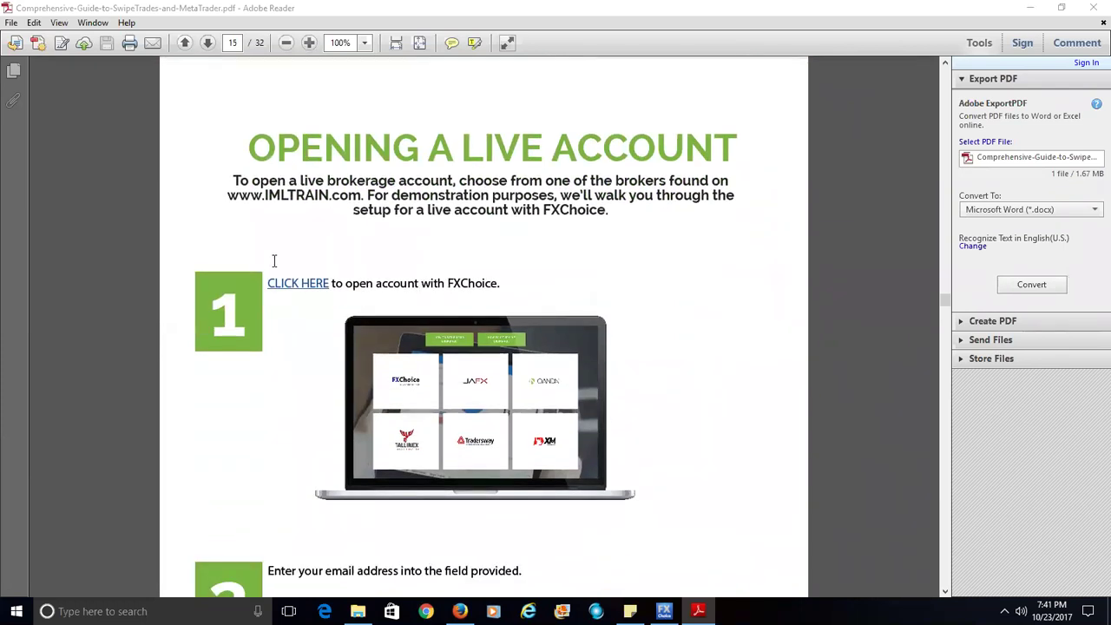
scroll(425, 238, down, 9)
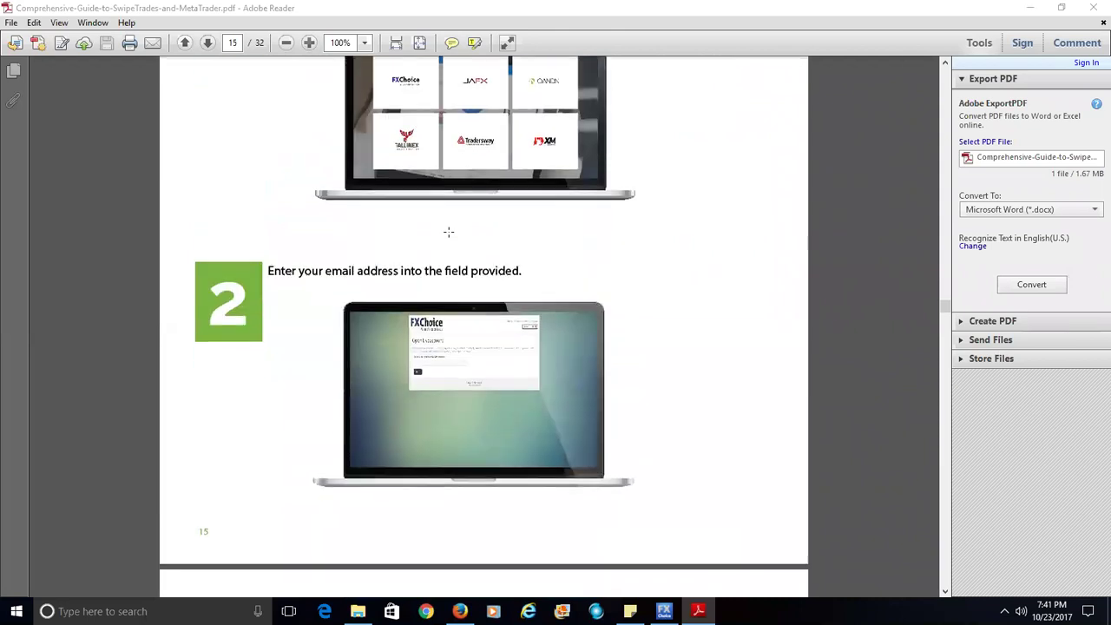
scroll(448, 232, down, 17)
scroll(449, 231, down, 2)
scroll(449, 232, up, 2)
scroll(449, 231, down, 1)
Step: Reach step 6 on ID verification, then switch to Firefox's FXChoice demo account page
scroll(448, 232, up, 1)
scroll(448, 231, down, 20)
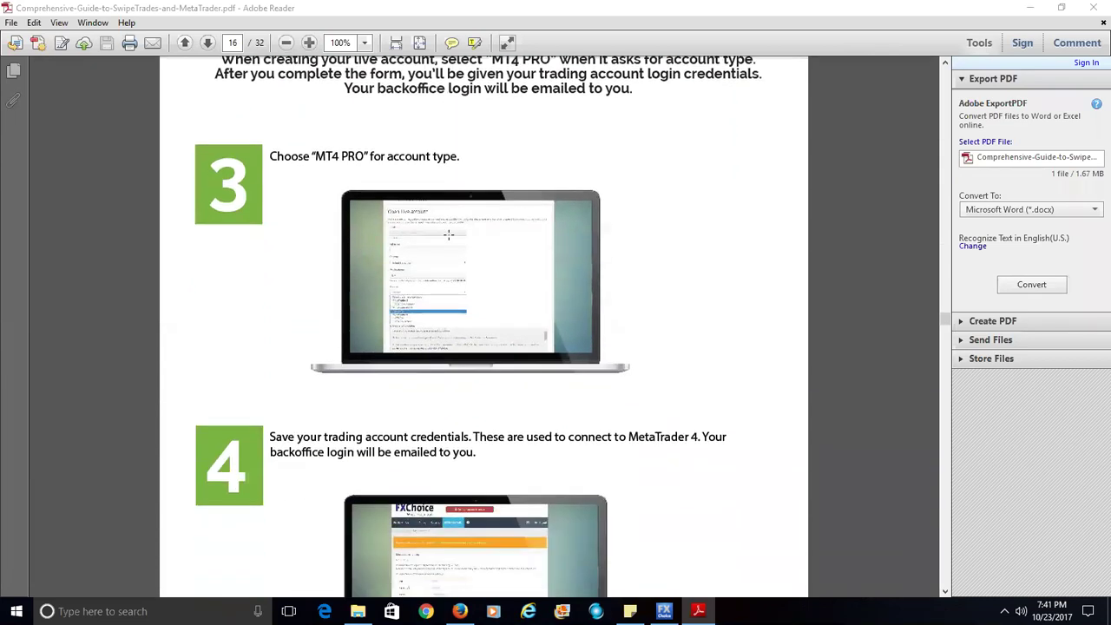
scroll(448, 244, down, 4)
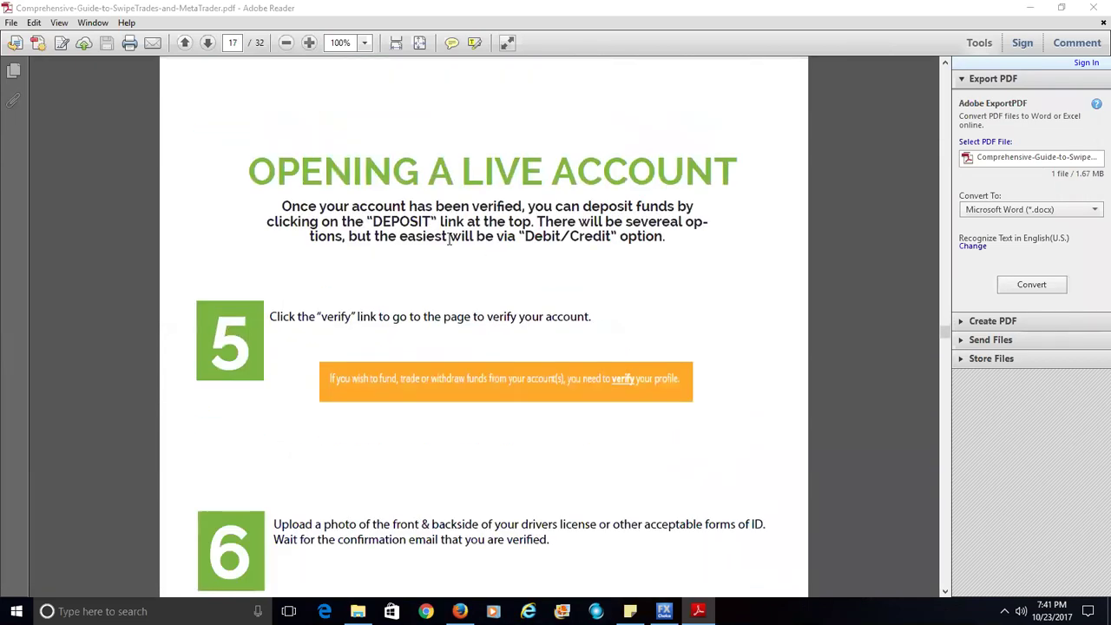
scroll(450, 241, down, 12)
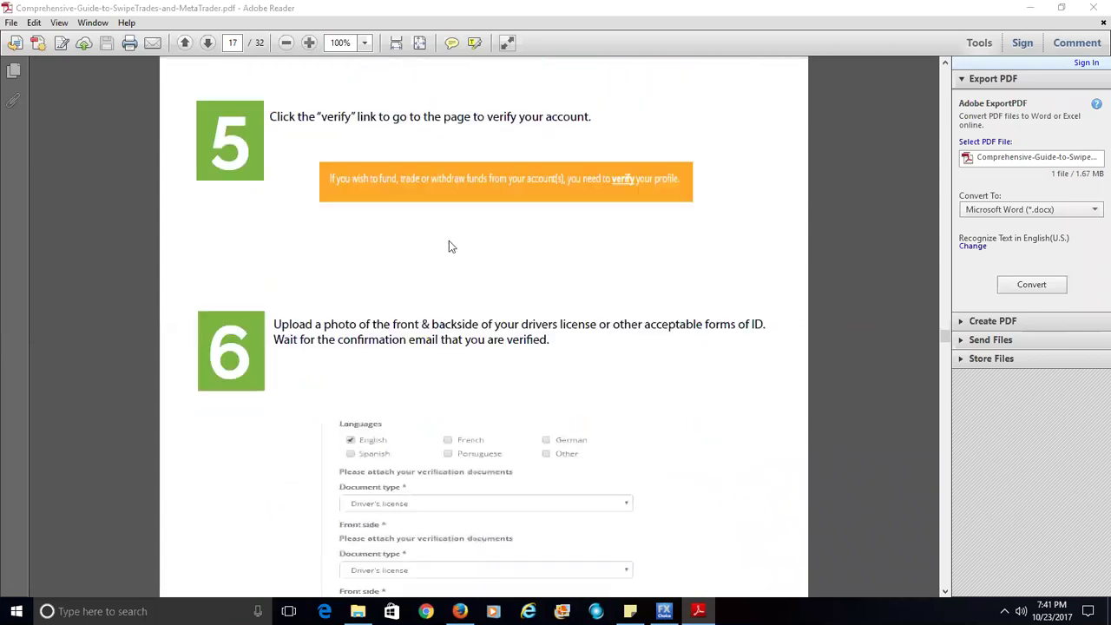
scroll(450, 289, down, 2)
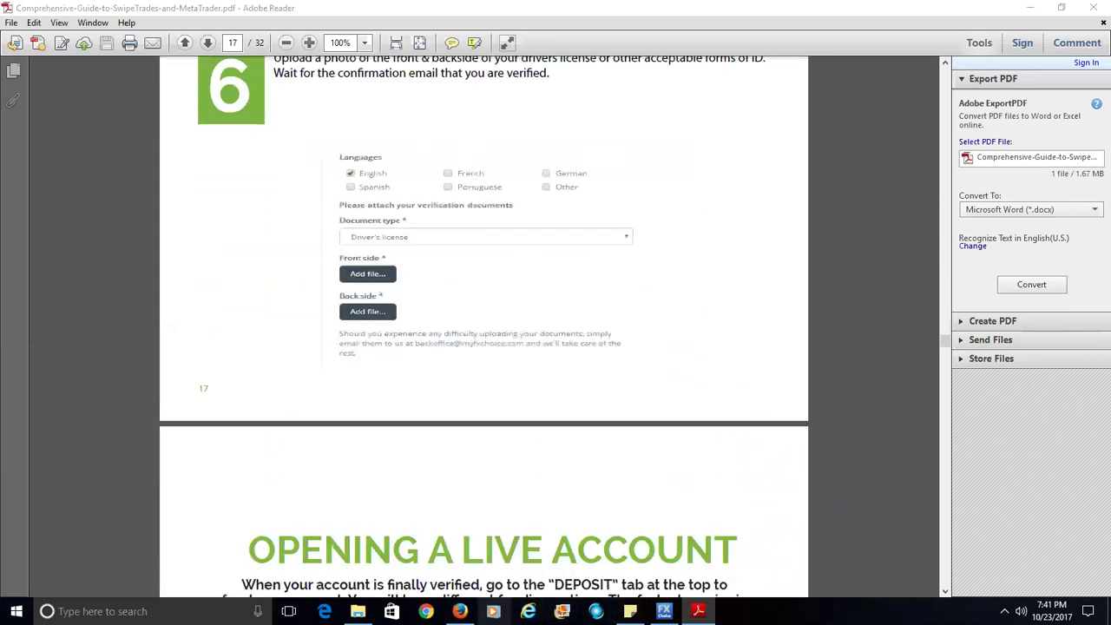
key(alt+Tab)
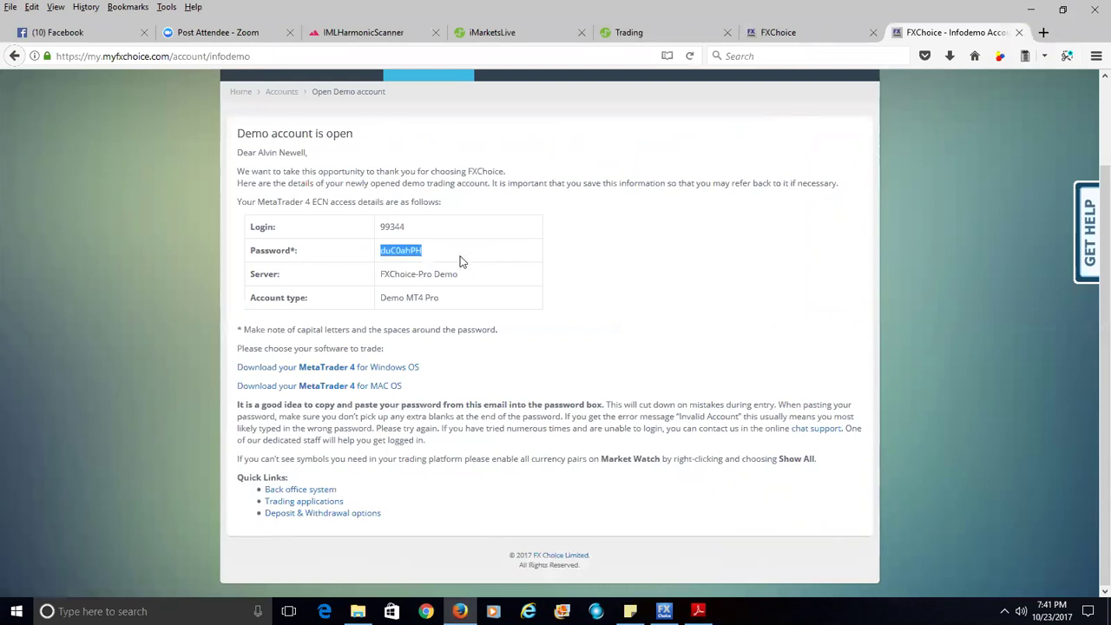
Step: Look over the demo account's MT4 access details: FXChoice-Pro Demo server, Demo MT4 Pro
scroll(633, 305, up, 2)
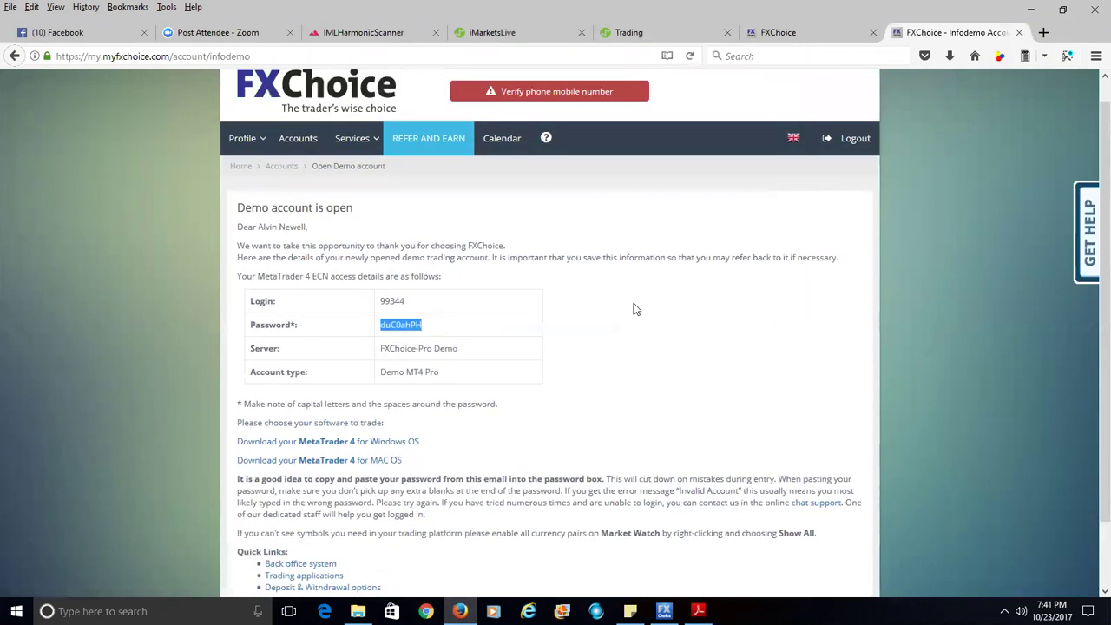
scroll(634, 305, down, 2)
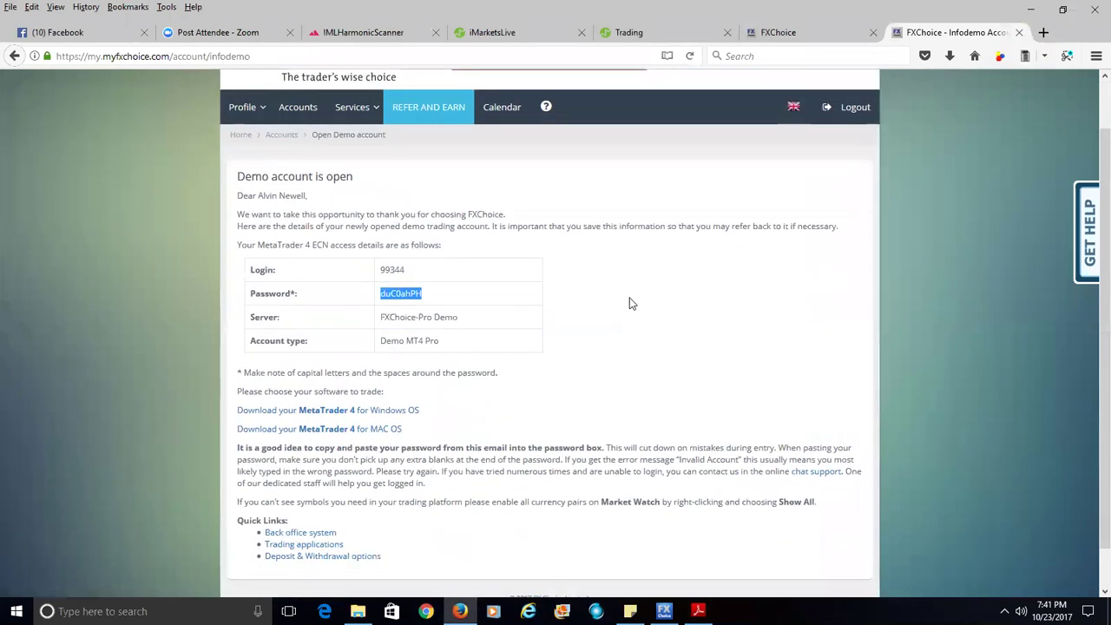
scroll(511, 270, up, 2)
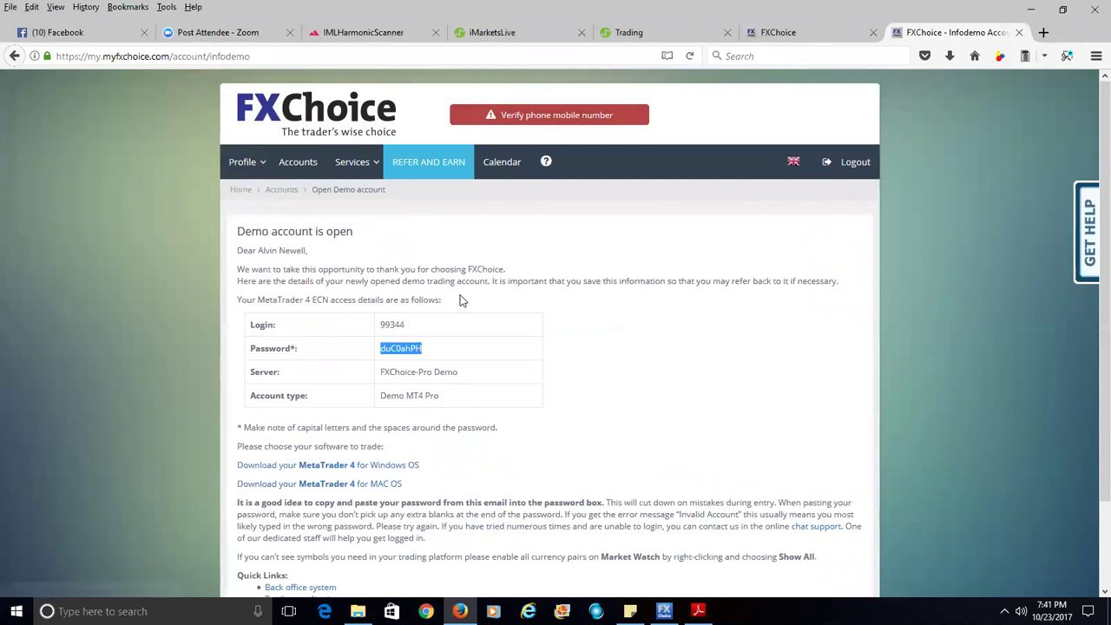
scroll(462, 300, down, 2)
scroll(445, 227, up, 2)
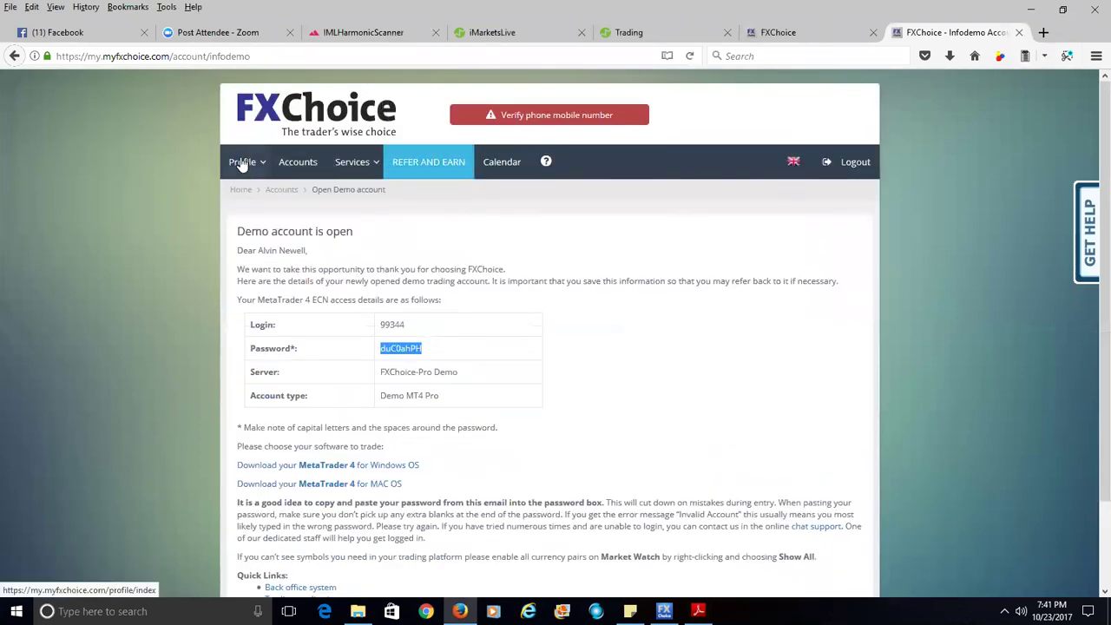
Step: Dismiss the Profile menu and go to the Accounts list
click(241, 163)
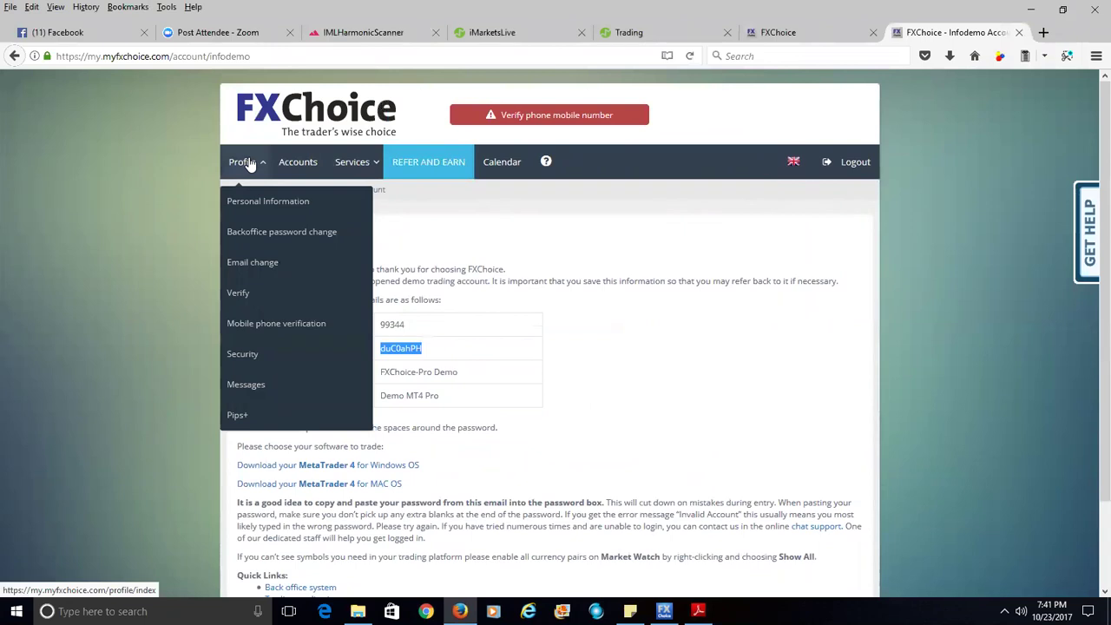
click(630, 361)
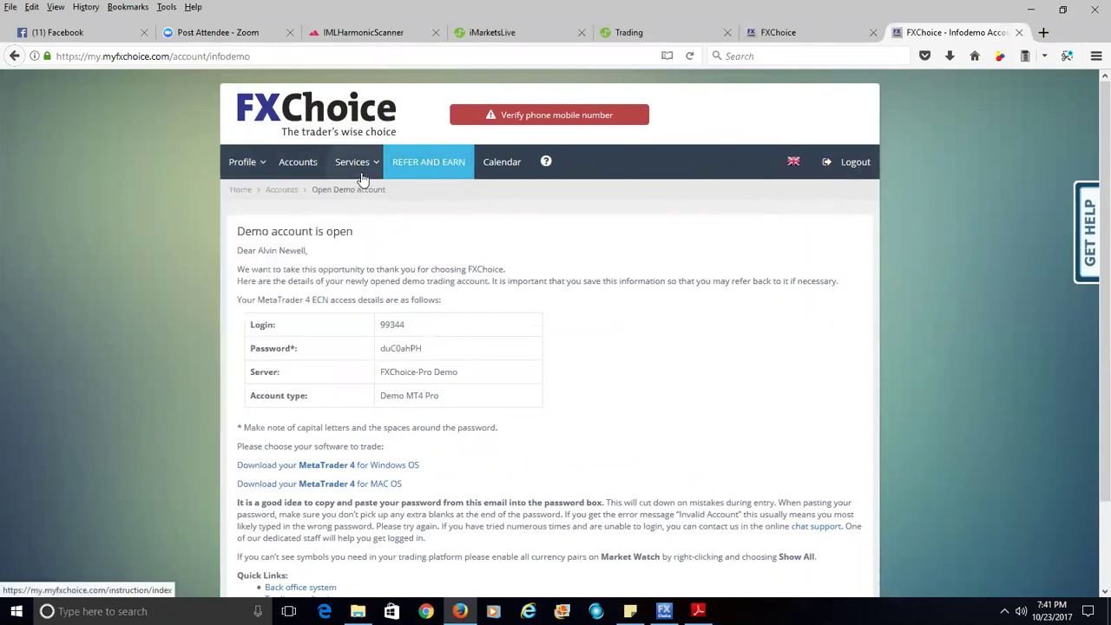
click(300, 166)
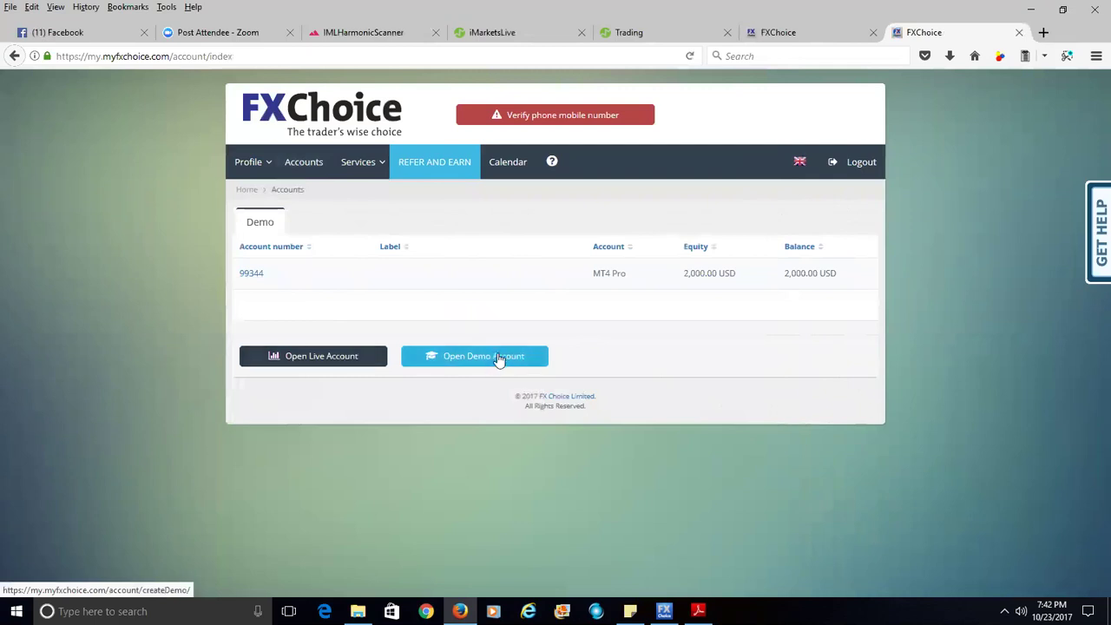
Step: Start a live account application with MT4 Pro account type and USD currency
click(313, 358)
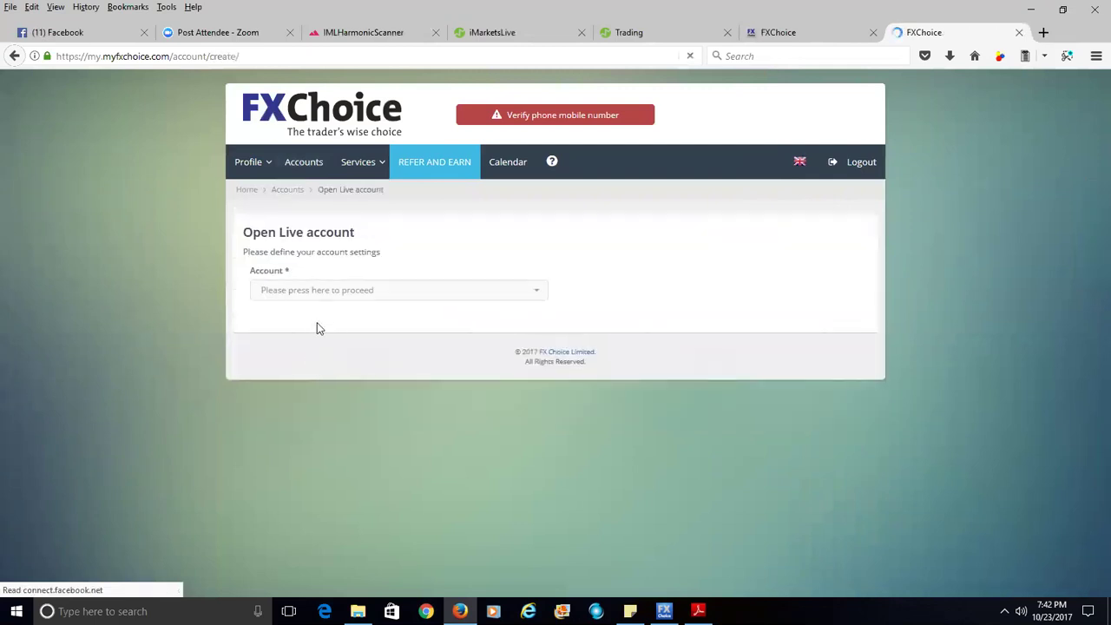
click(535, 296)
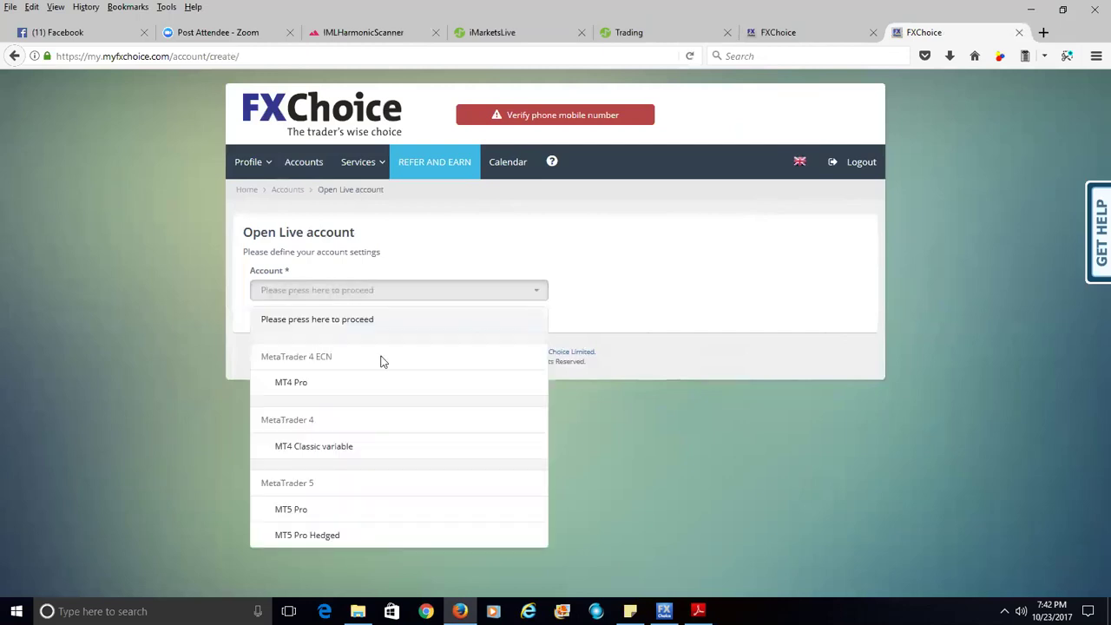
click(301, 385)
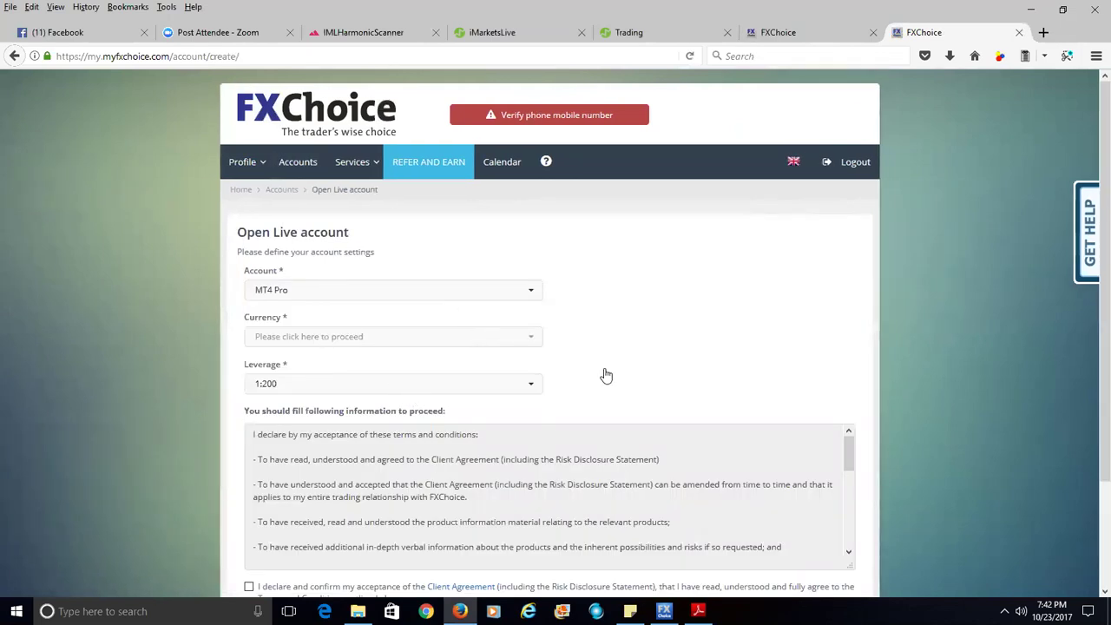
scroll(534, 384, down, 3)
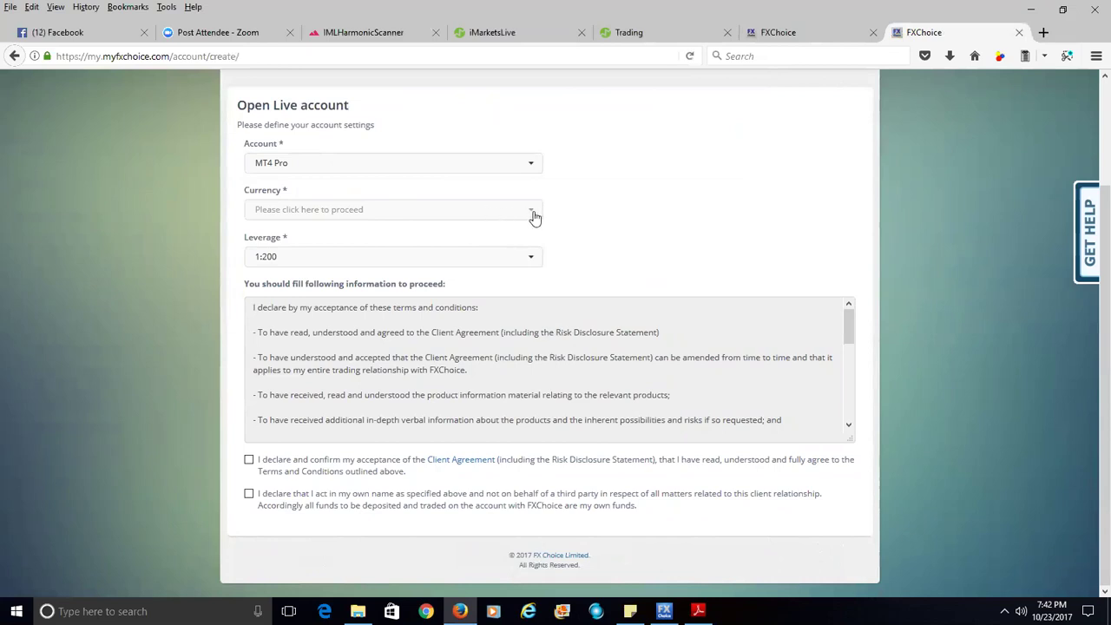
click(530, 215)
click(421, 273)
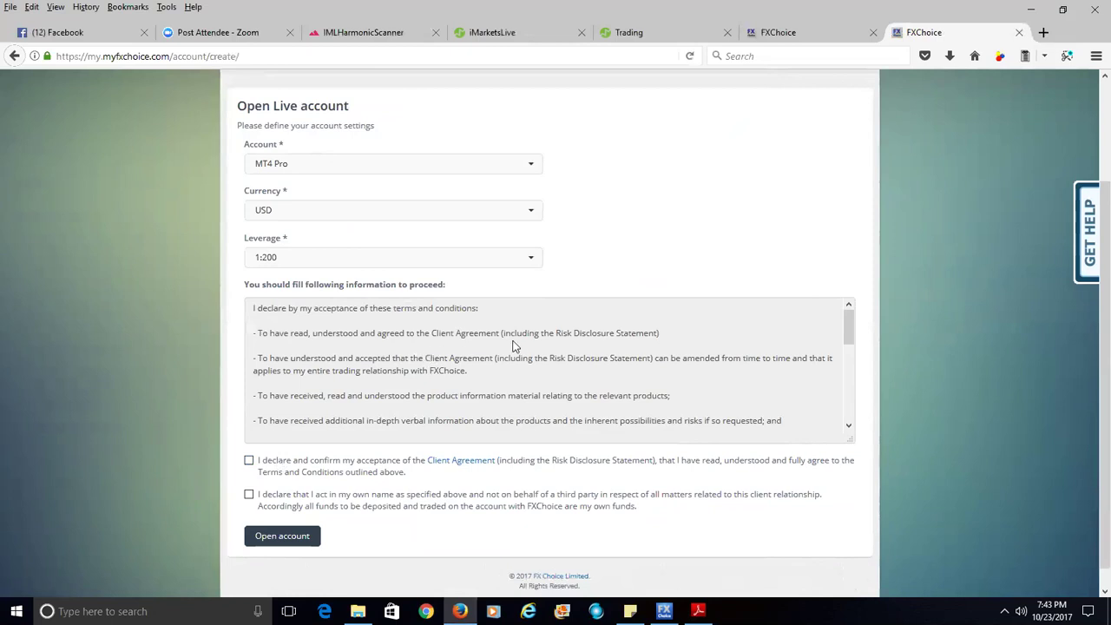
Step: Accept the client agreement, submit the application, and return to the Accounts list
click(249, 461)
click(280, 538)
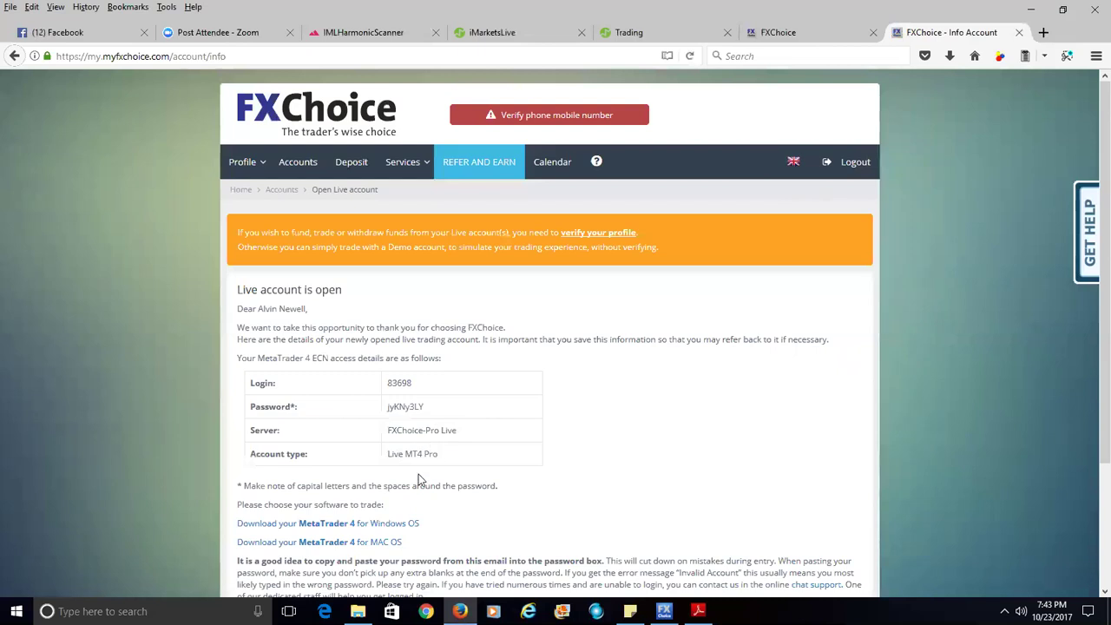
scroll(426, 472, down, 4)
scroll(417, 382, up, 4)
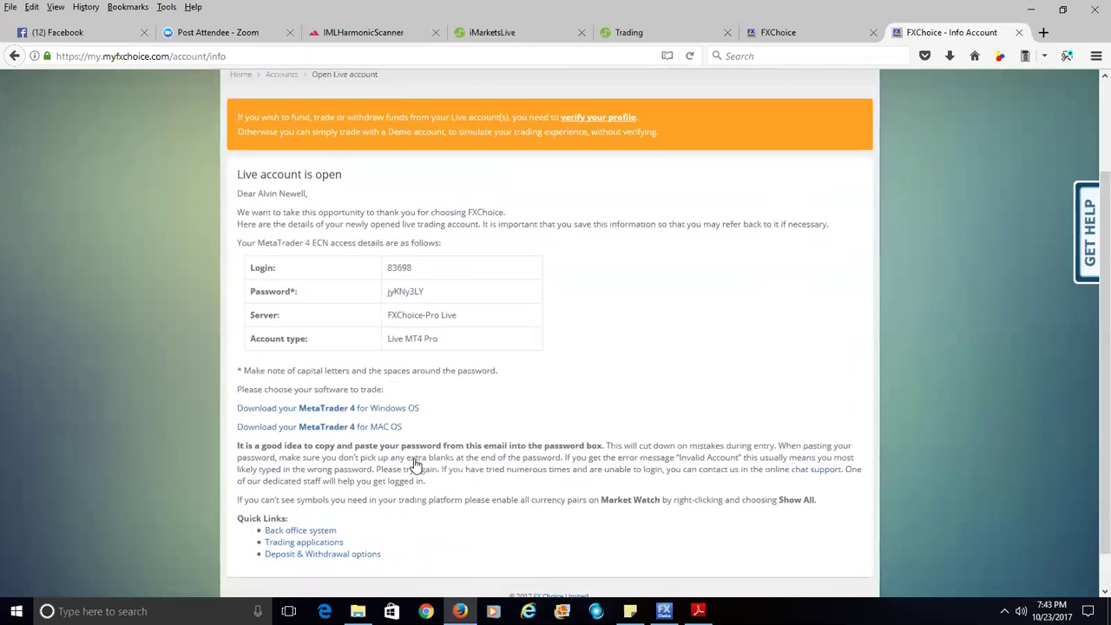
click(297, 163)
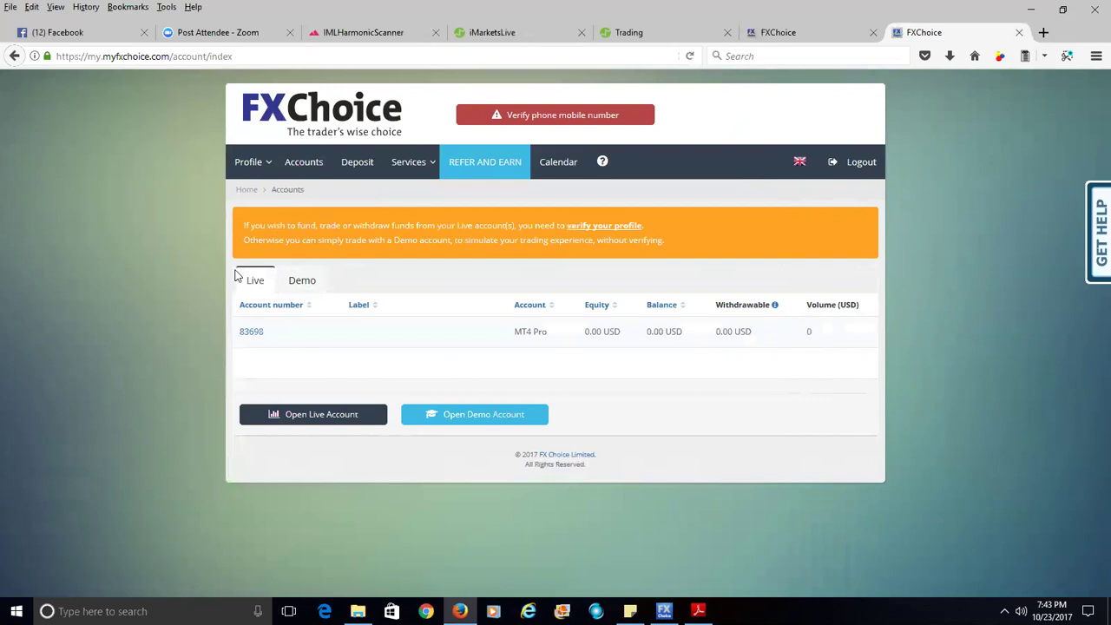
click(305, 282)
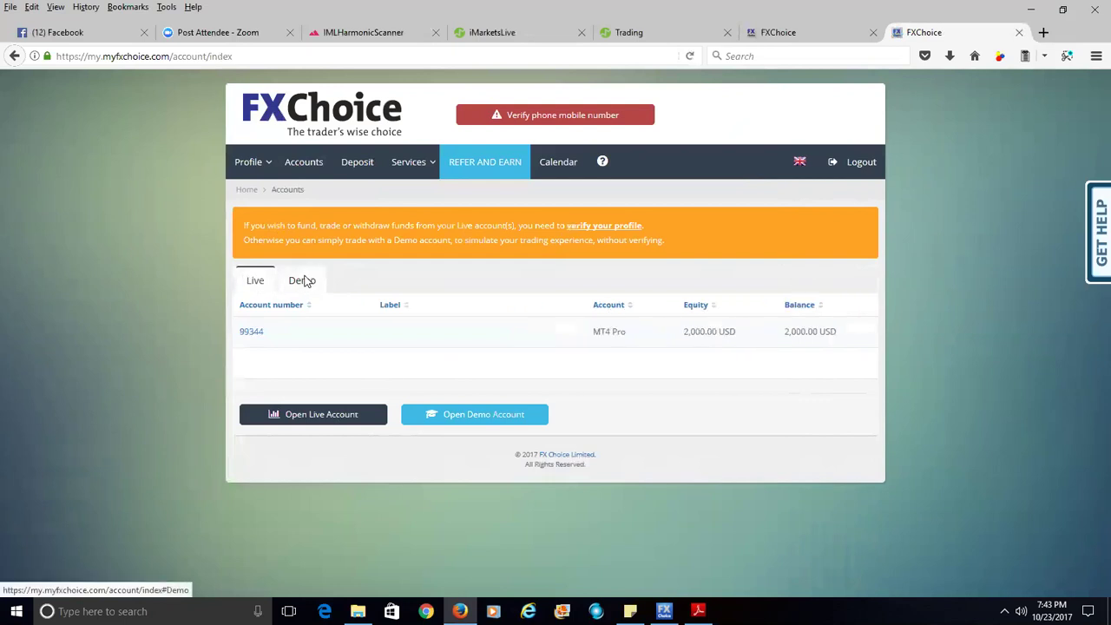
click(254, 284)
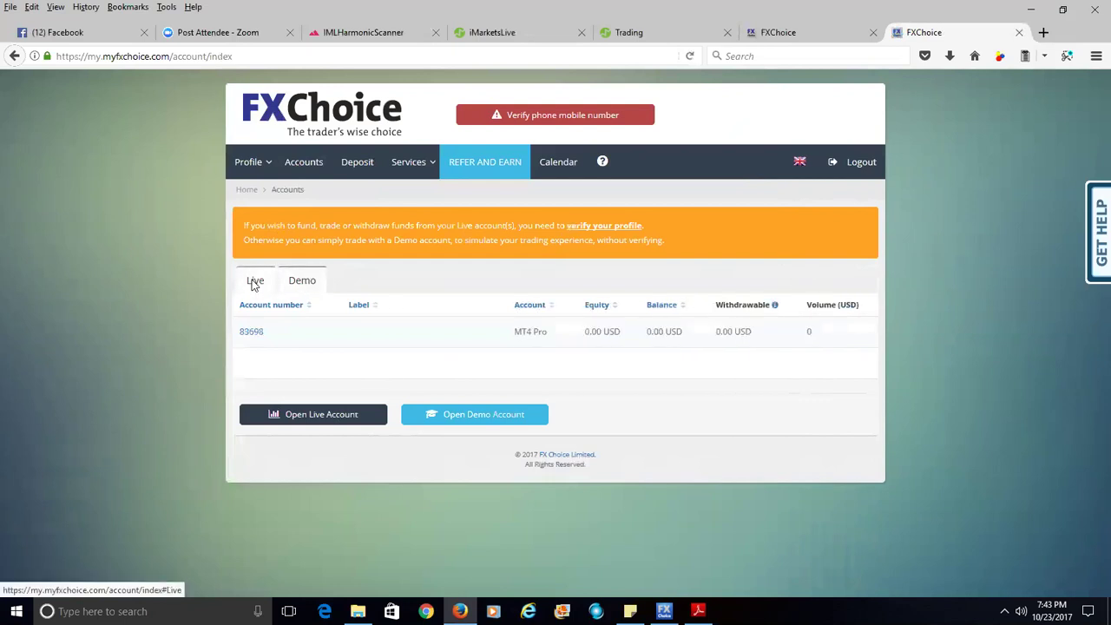
click(304, 282)
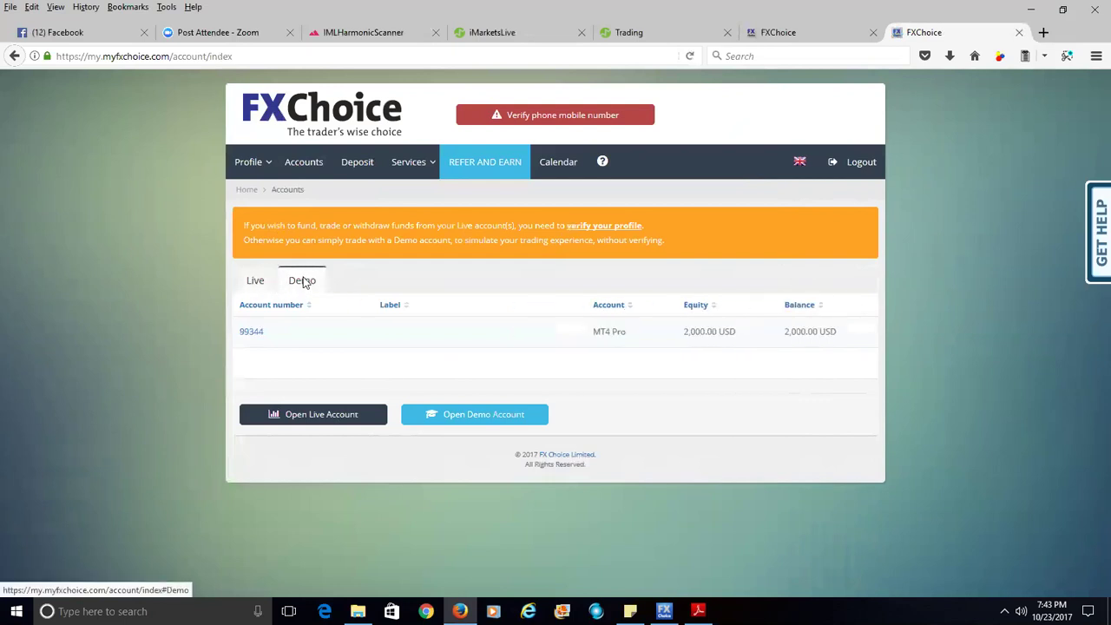
click(257, 280)
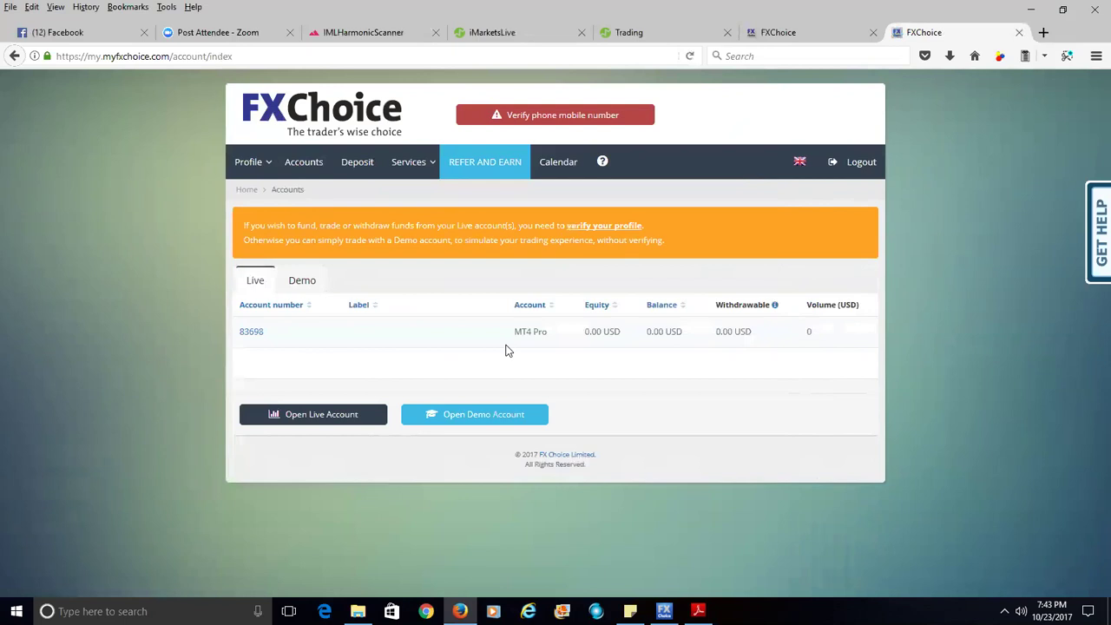
Step: View the live MT4 Pro account's details: 1:200 leverage, 0.00 USD balance, no trades
click(251, 333)
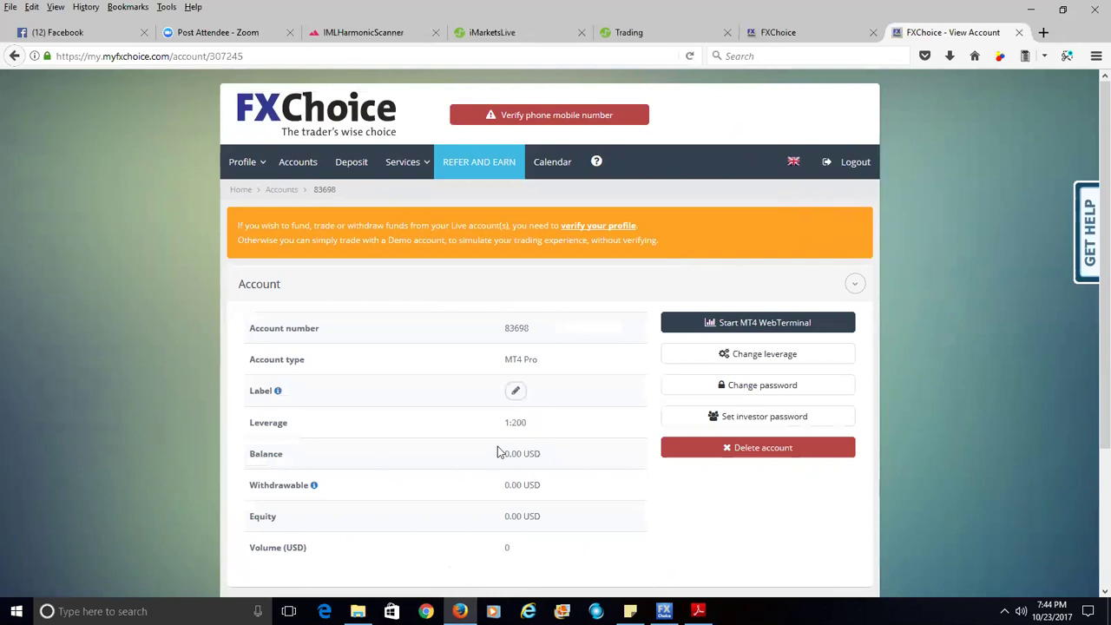
scroll(499, 451, down, 3)
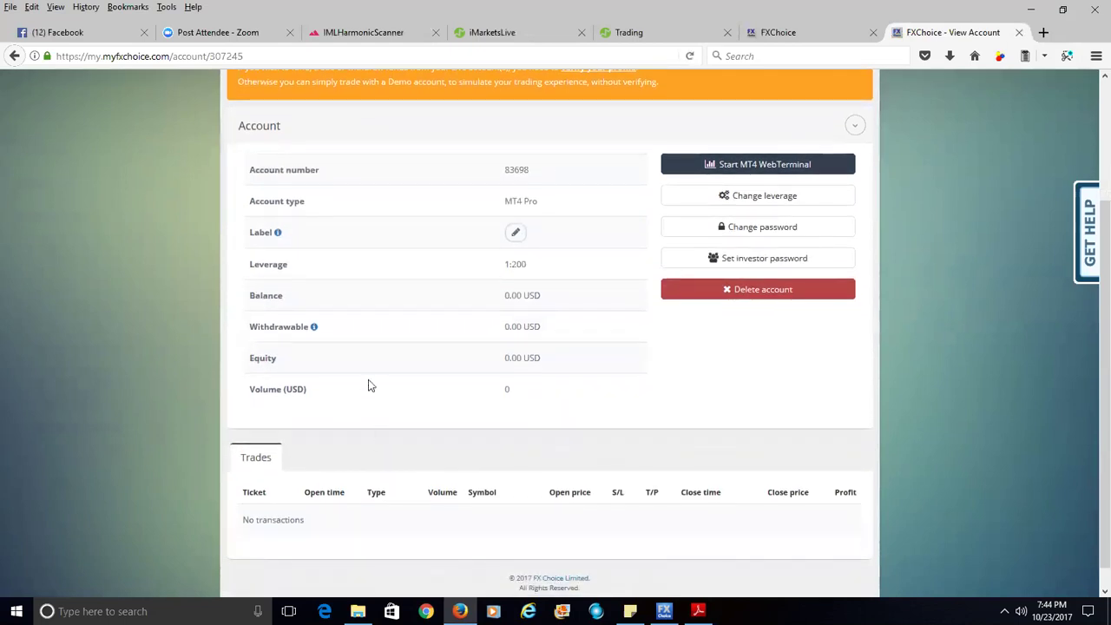
scroll(428, 385, up, 3)
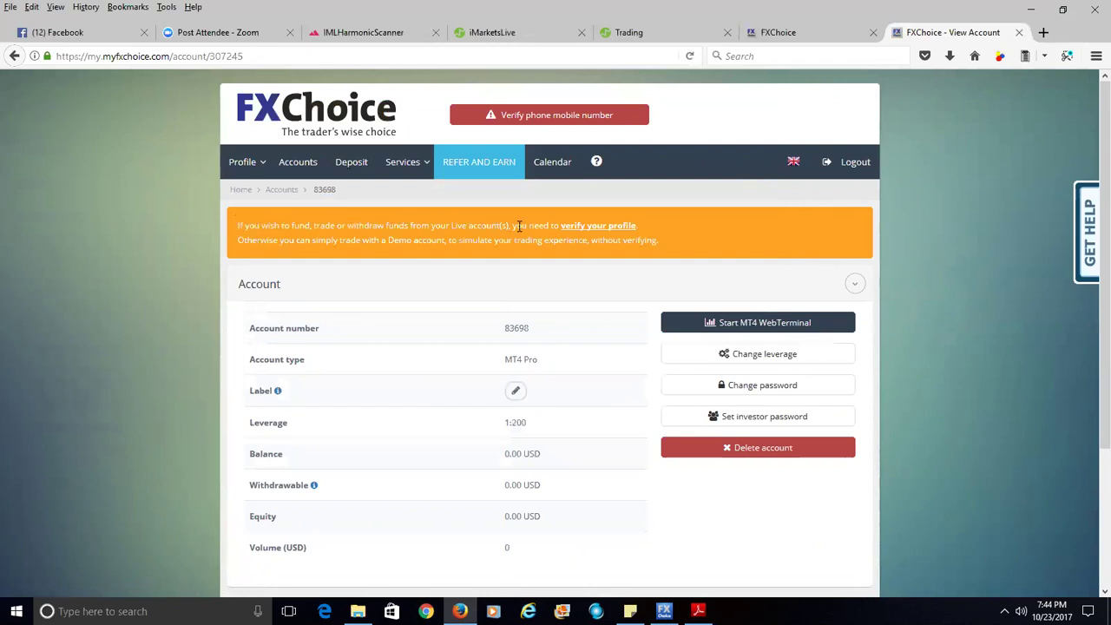
Step: Follow the orange banner's 'verify your profile' link and look over the Identity form
click(605, 228)
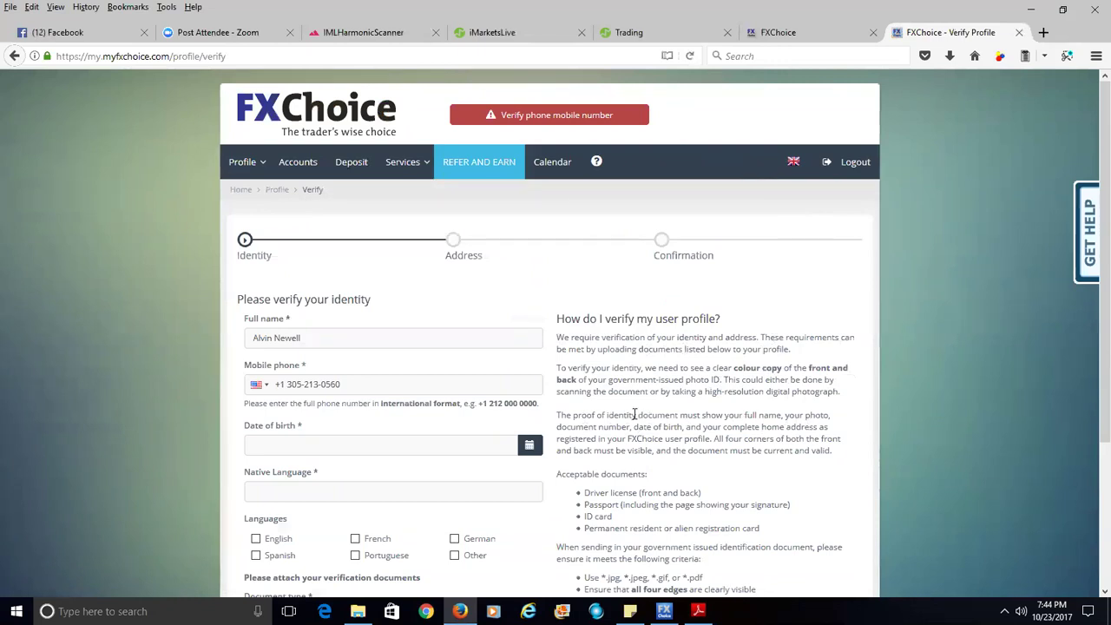
scroll(642, 434, down, 3)
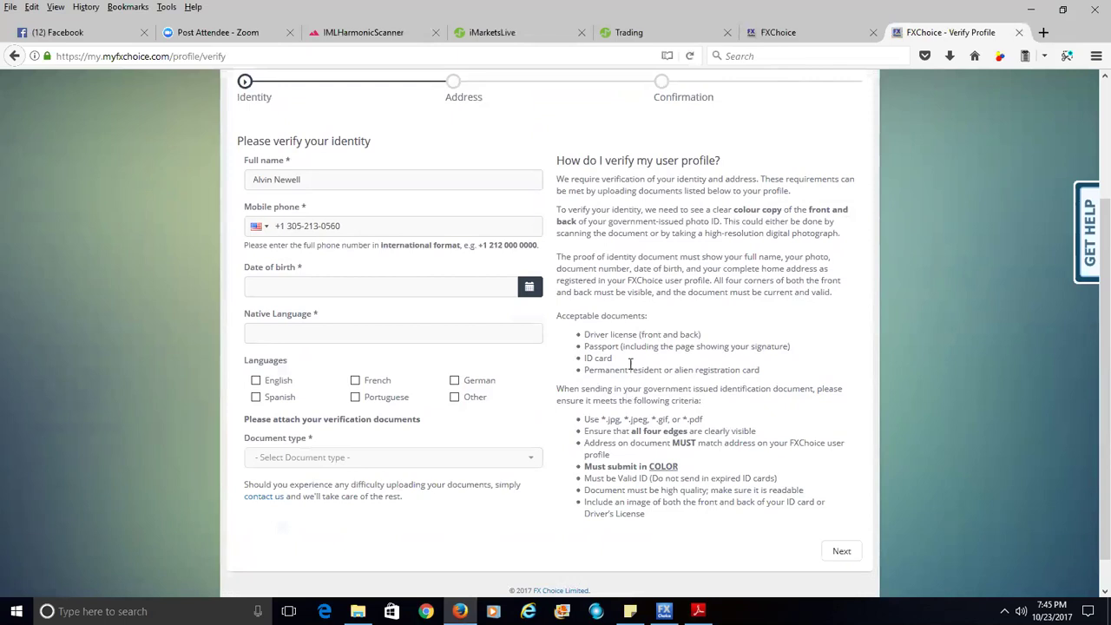
scroll(409, 397, up, 3)
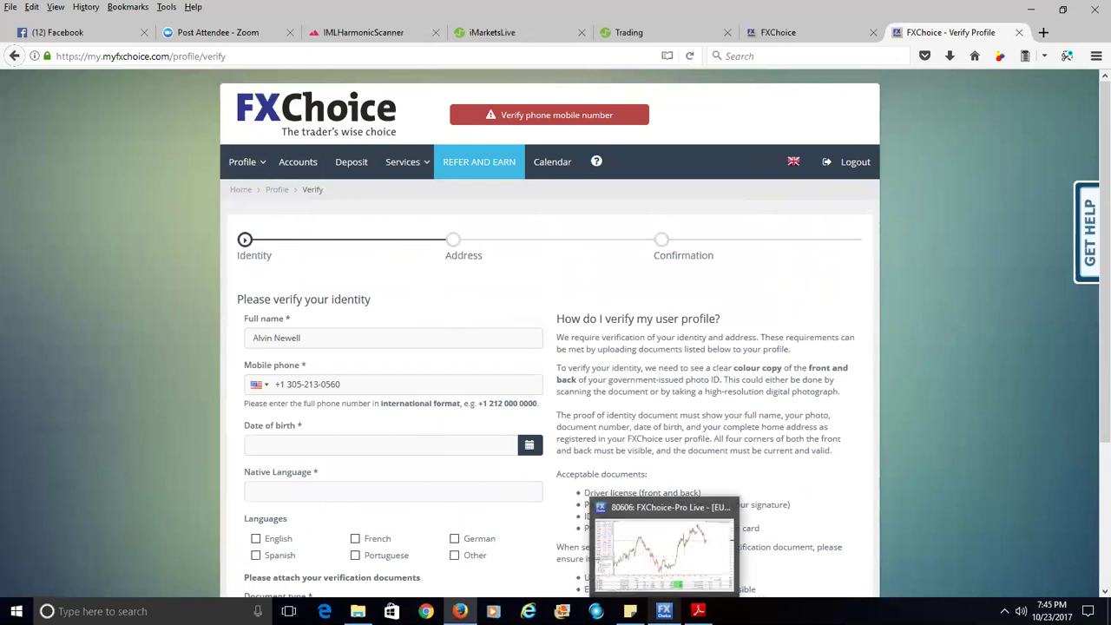
Step: Read through the PDF guide's page on modifying orders, then return to the MetaTrader 4 terminal
click(664, 611)
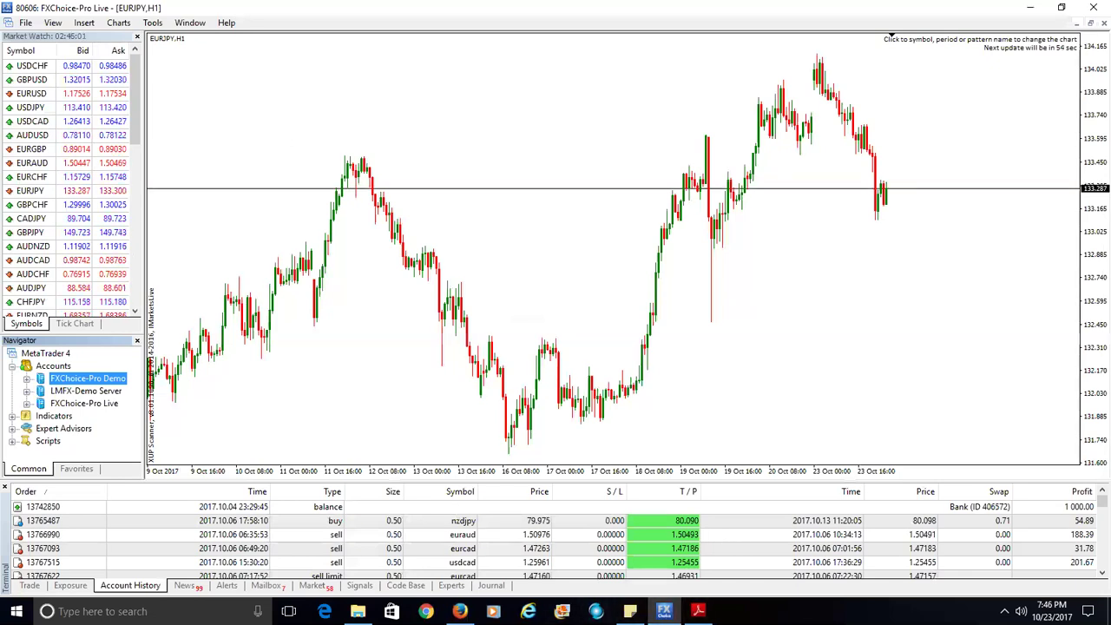
click(698, 611)
scroll(569, 285, up, 5)
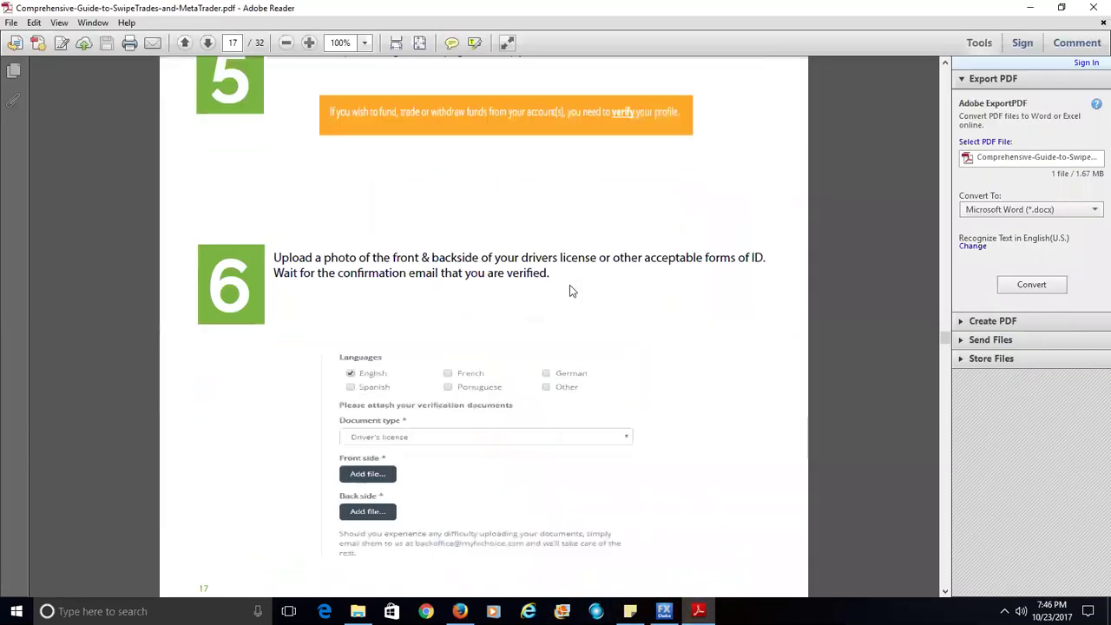
scroll(569, 285, up, 5)
scroll(572, 295, down, 11)
scroll(577, 305, down, 3)
scroll(578, 290, up, 13)
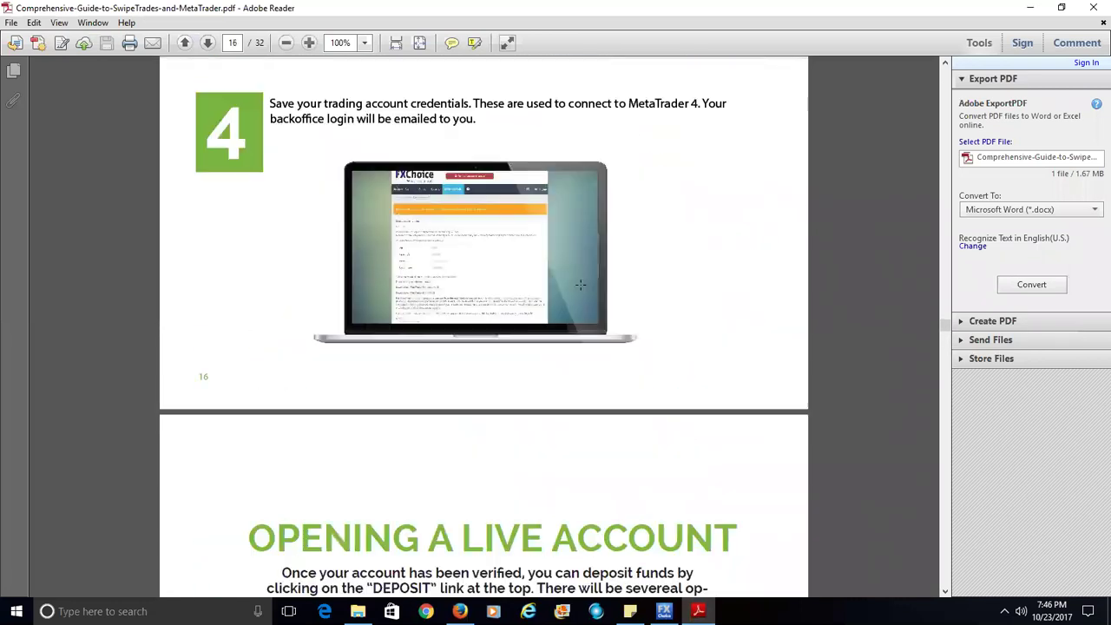
scroll(579, 284, up, 15)
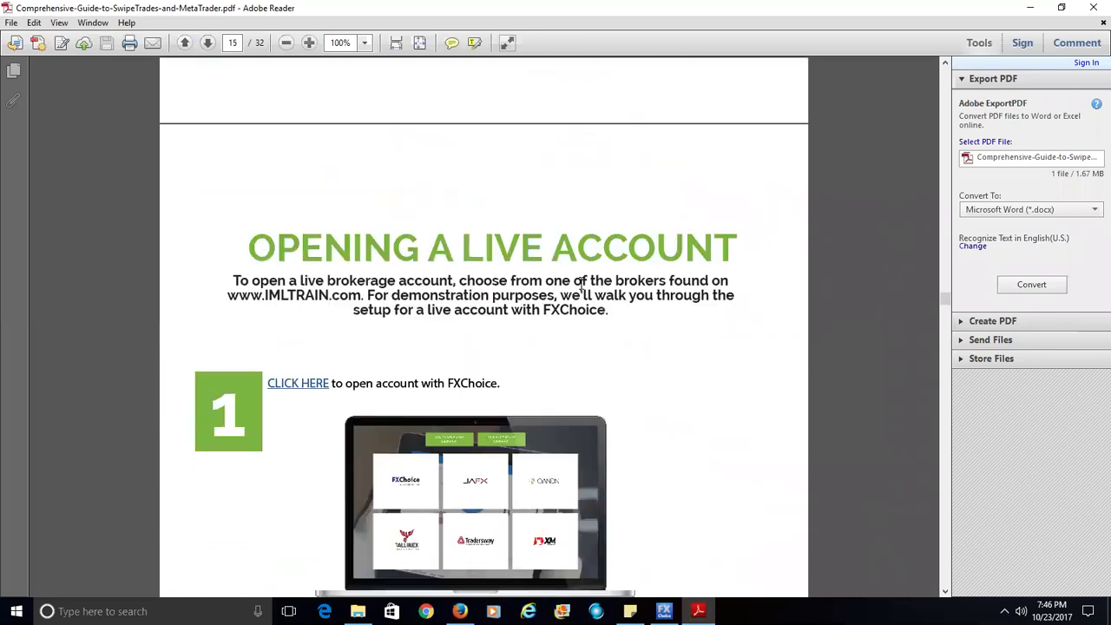
scroll(580, 286, up, 10)
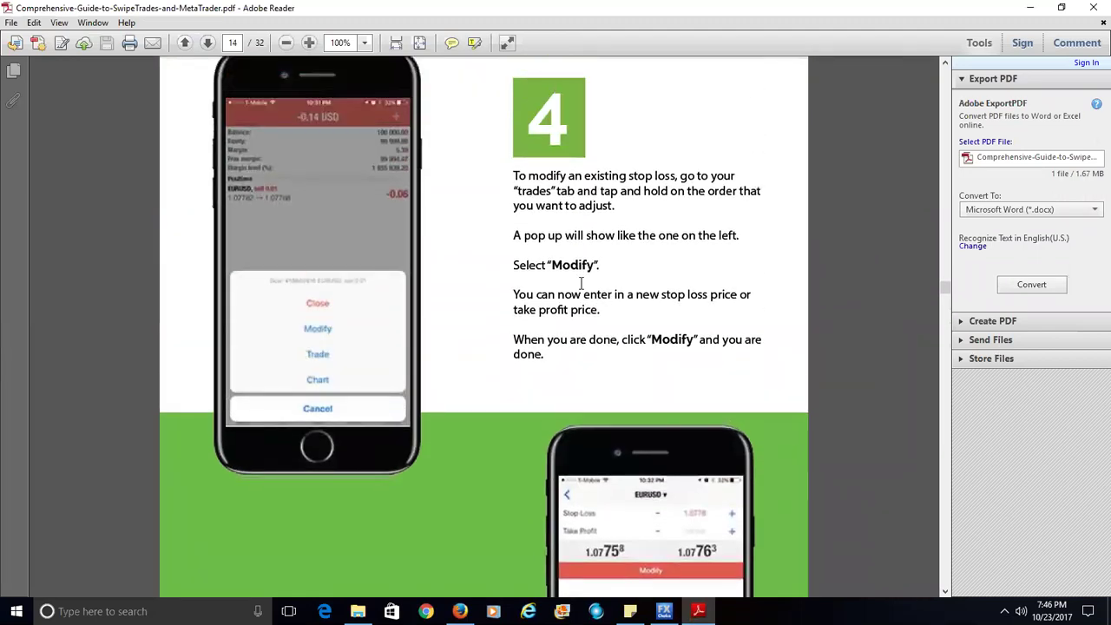
scroll(580, 286, down, 1)
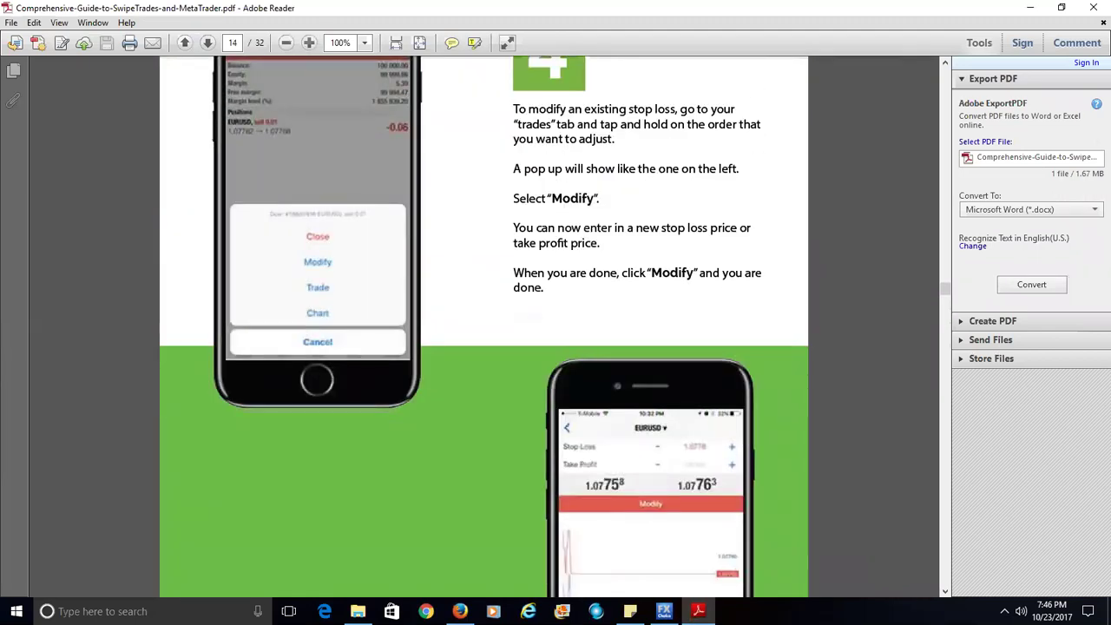
scroll(454, 396, down, 2)
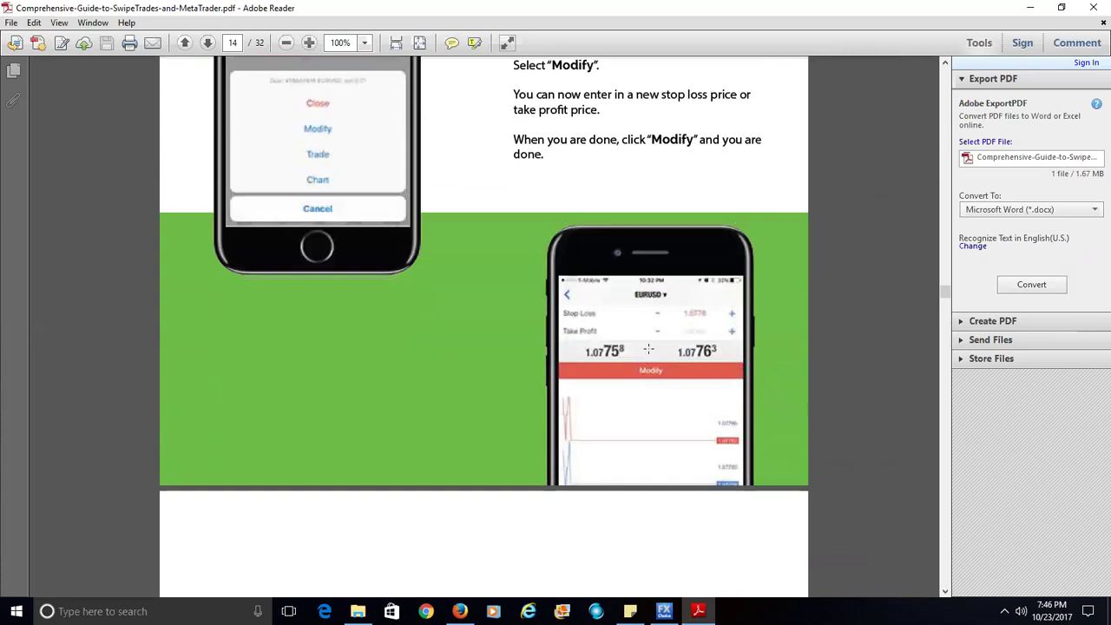
scroll(512, 328, up, 3)
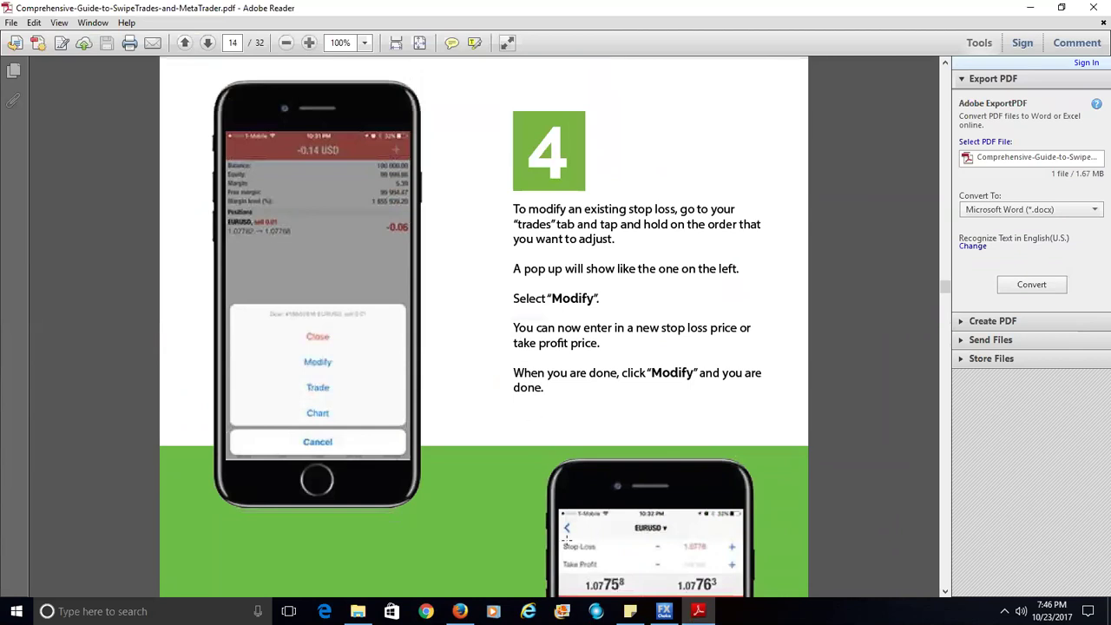
click(664, 611)
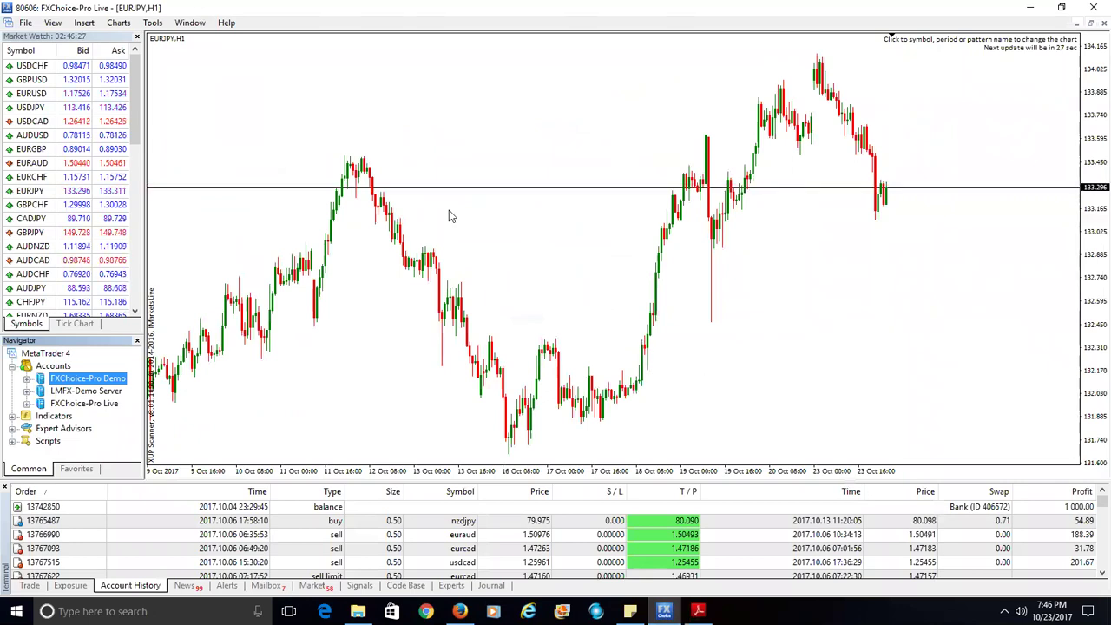
Step: Expand FXChoice-Pro Demo in the Navigator, and expand then collapse LMFX-Demo Server
drag(136, 101, 143, 80)
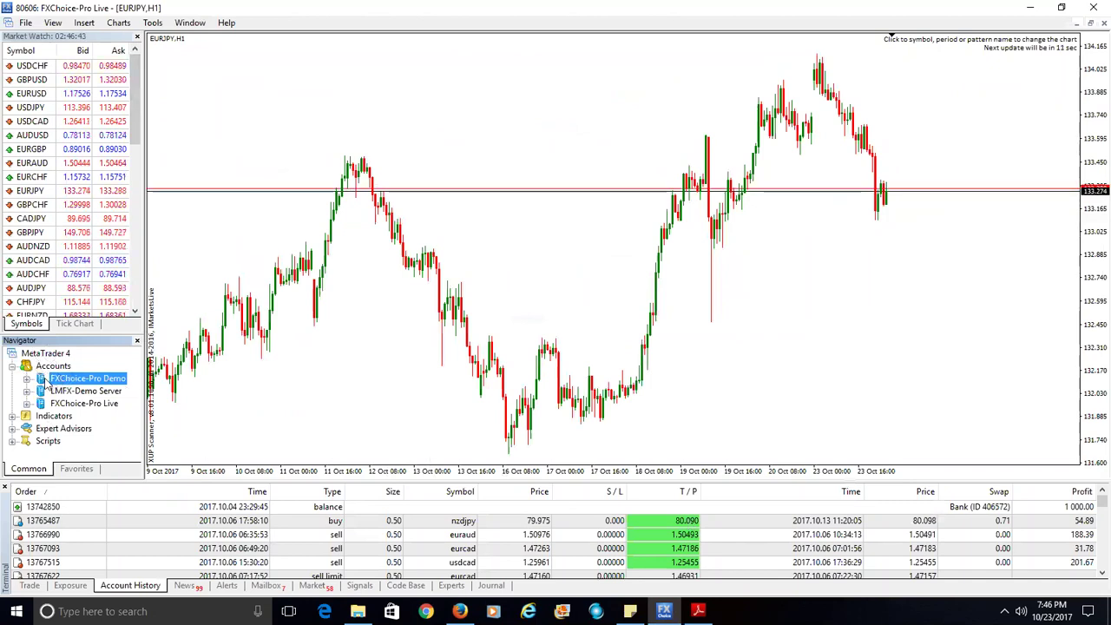
click(27, 379)
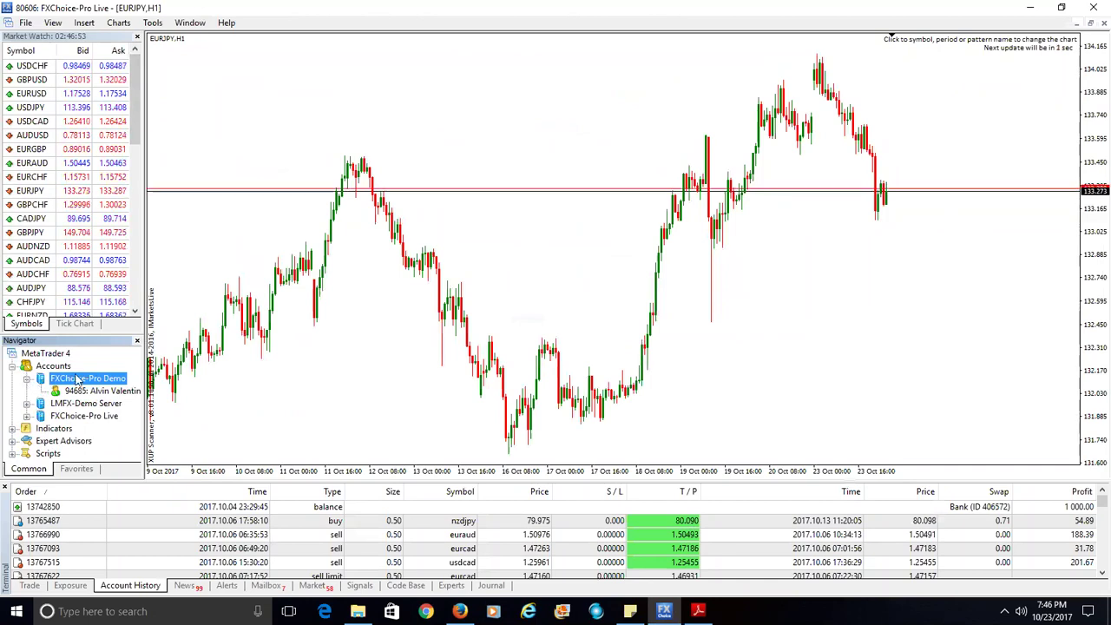
click(27, 404)
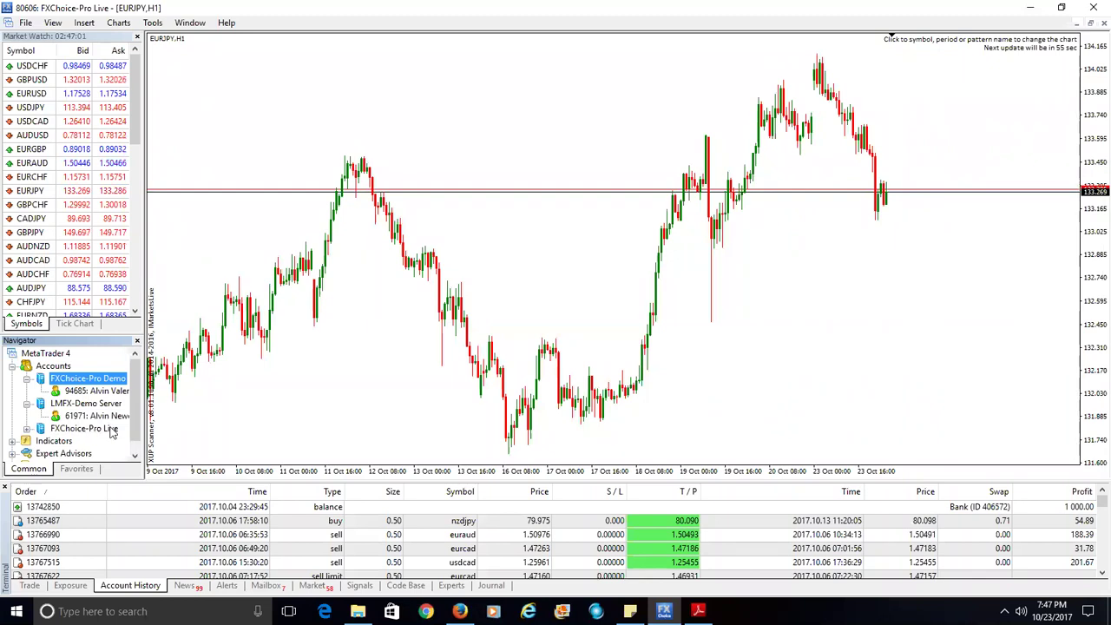
click(27, 404)
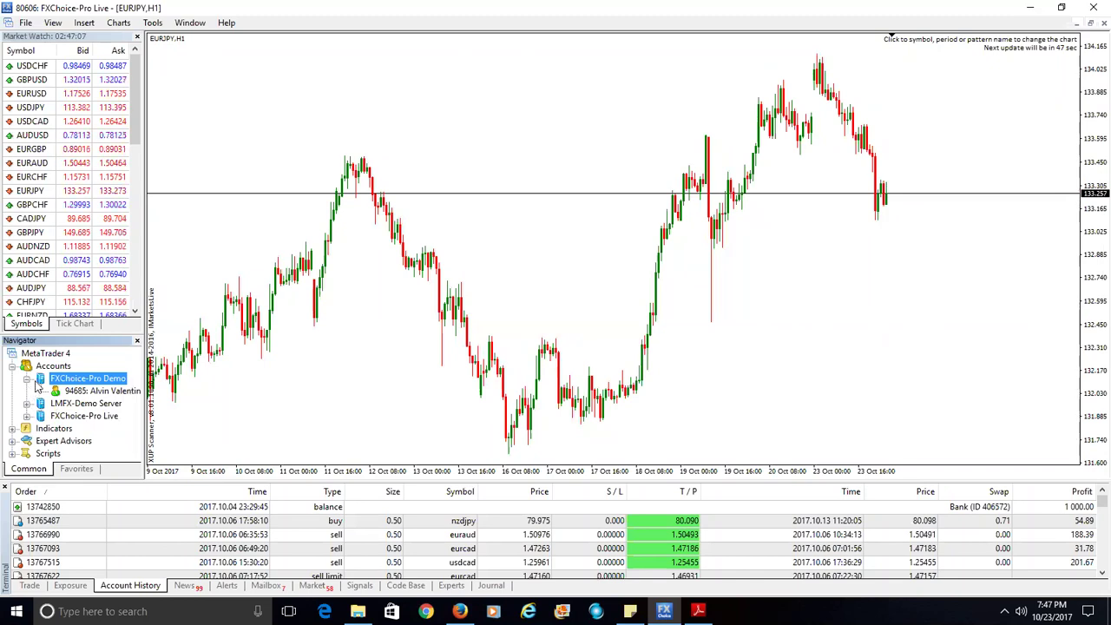
Step: Log into the FXChoice-Pro Demo account to list its two closed EURJPY sell trades
double_click(76, 391)
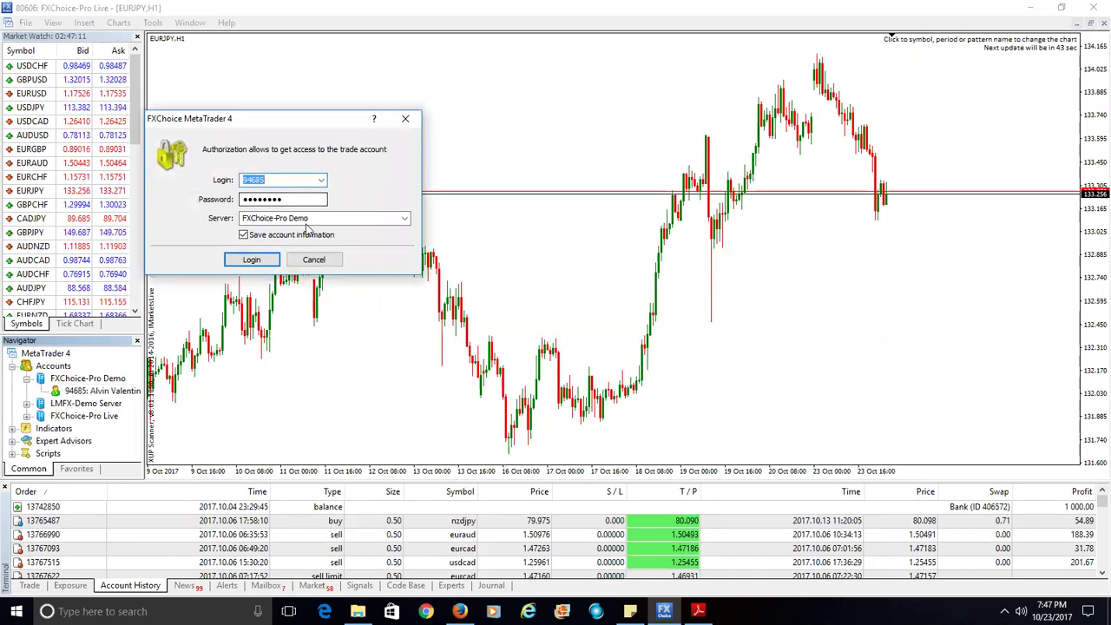
click(251, 260)
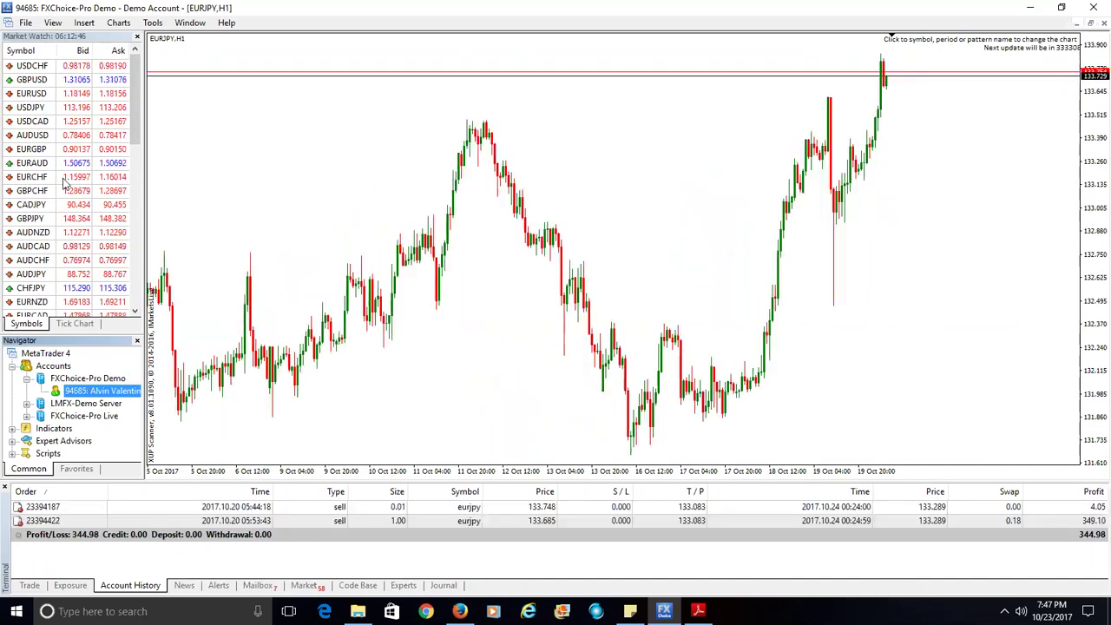
Step: Drop EURGBP and then USDJPY onto the chart window
click(26, 149)
drag(291, 132, 315, 129)
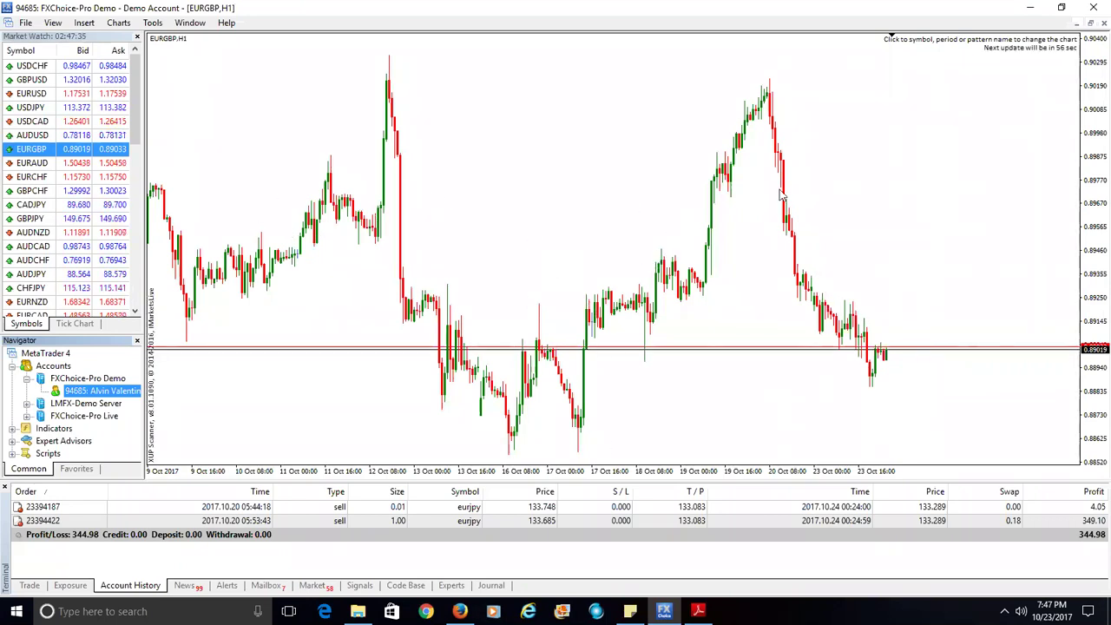
drag(28, 108, 426, 142)
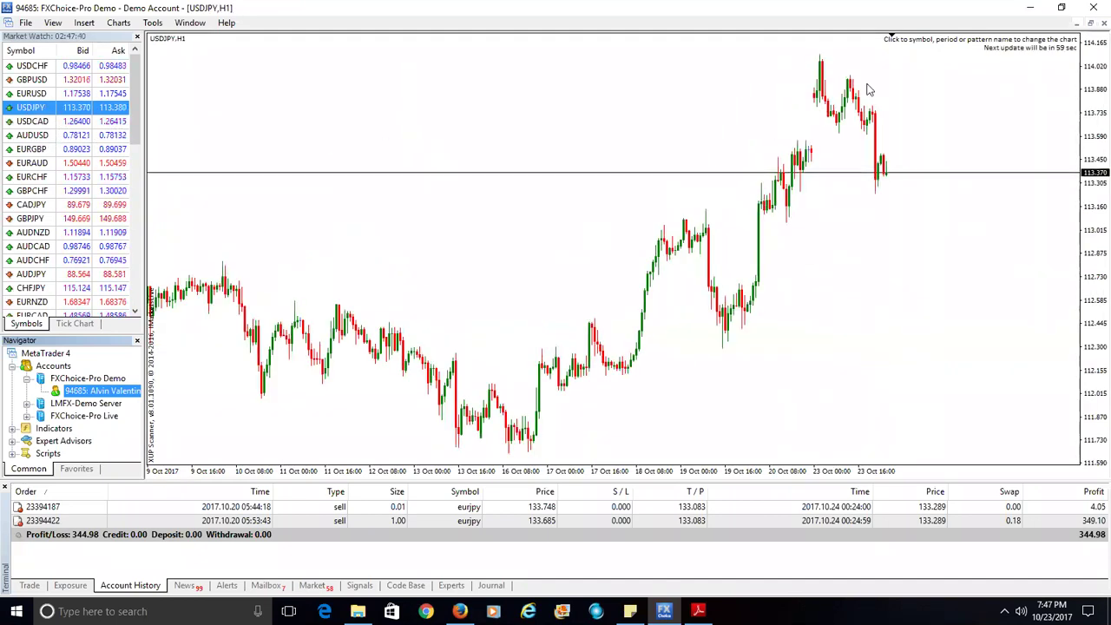
Step: Enable the Timeframes toolbar and cycle the chart through M30, M15, M5, M1, back to H1
click(58, 24)
mouse_move(68, 63)
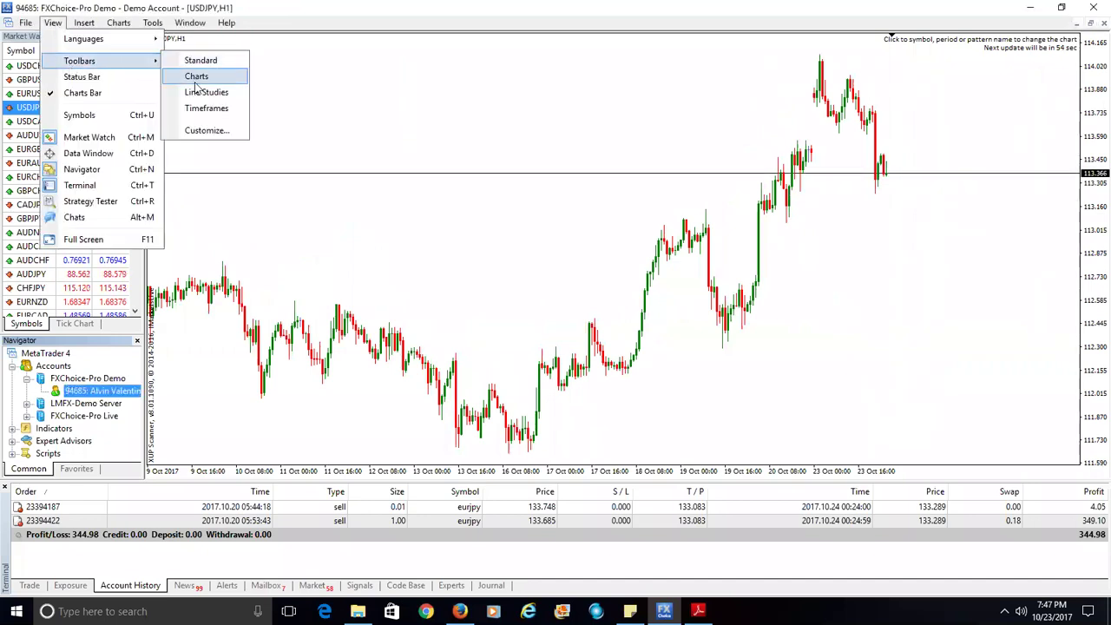
click(205, 108)
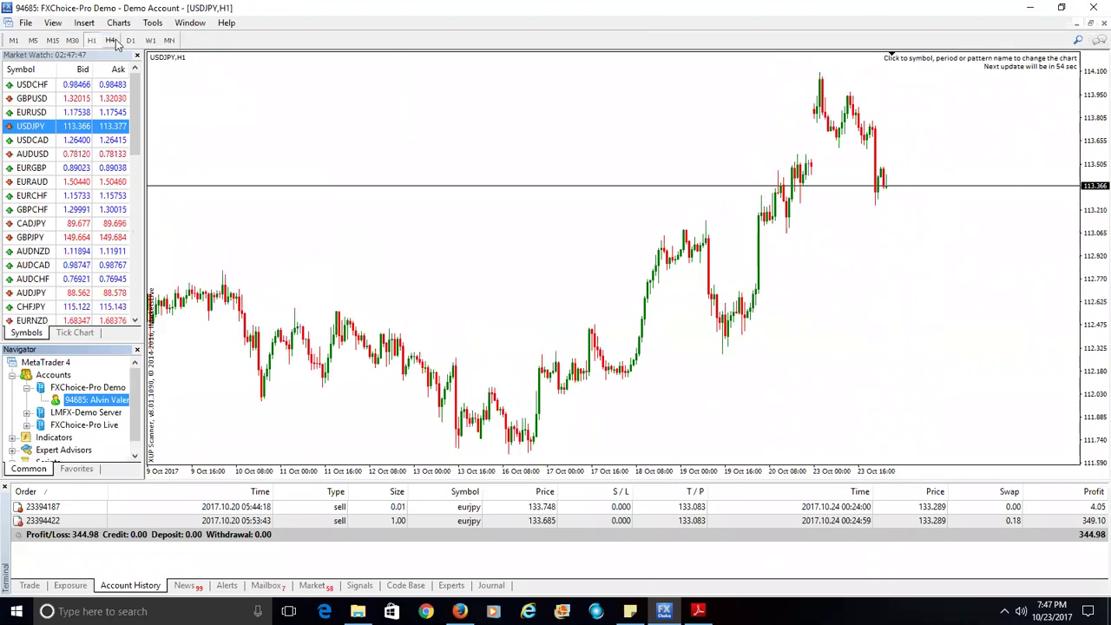
click(72, 41)
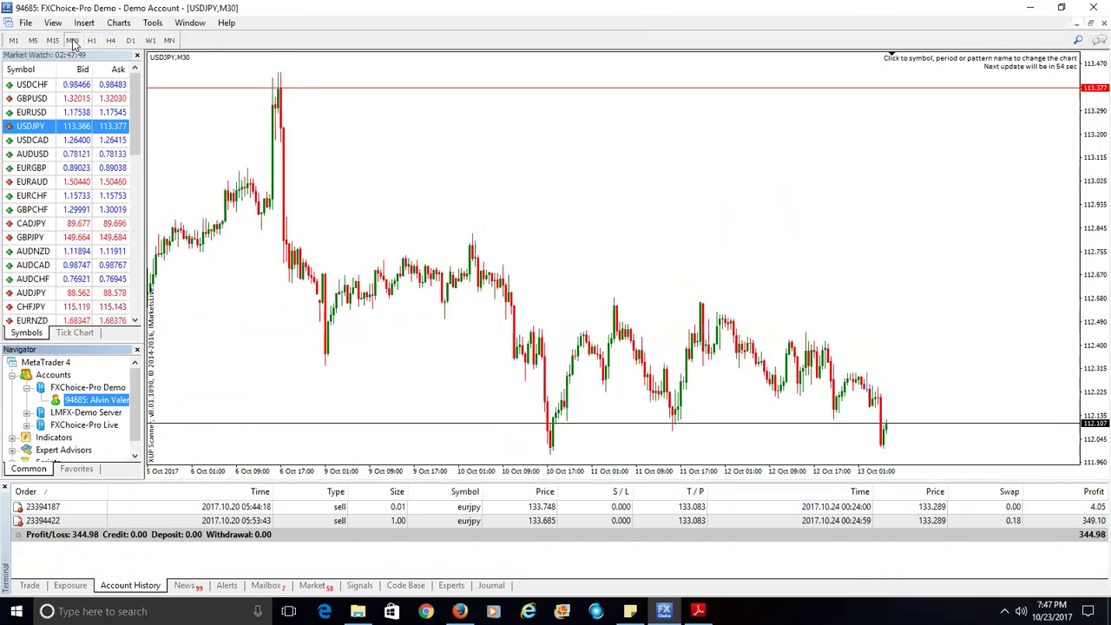
click(52, 41)
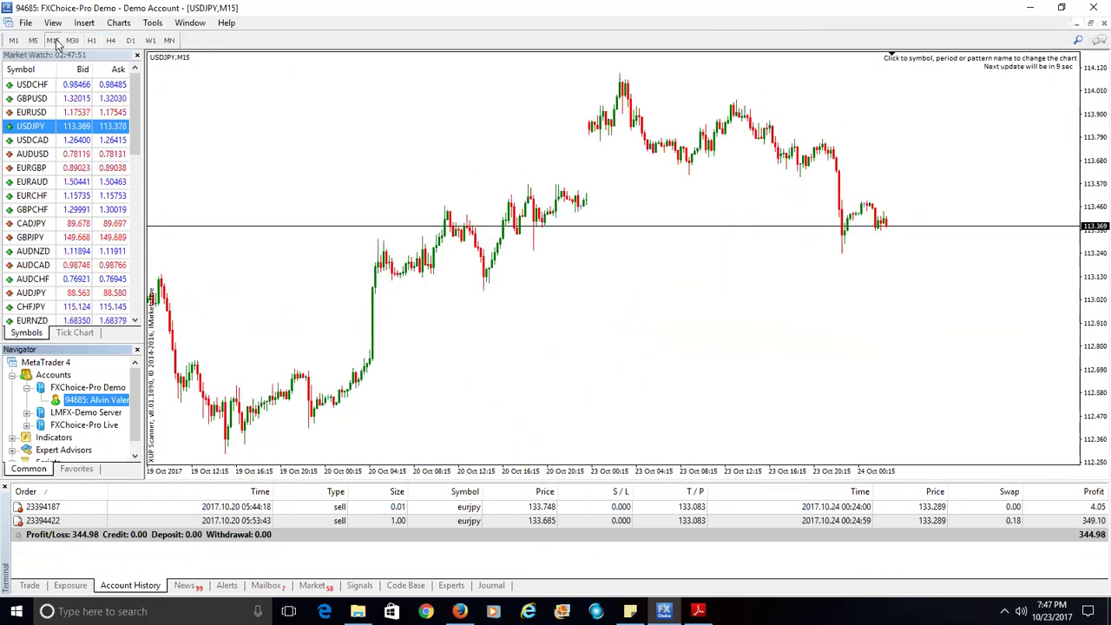
click(33, 41)
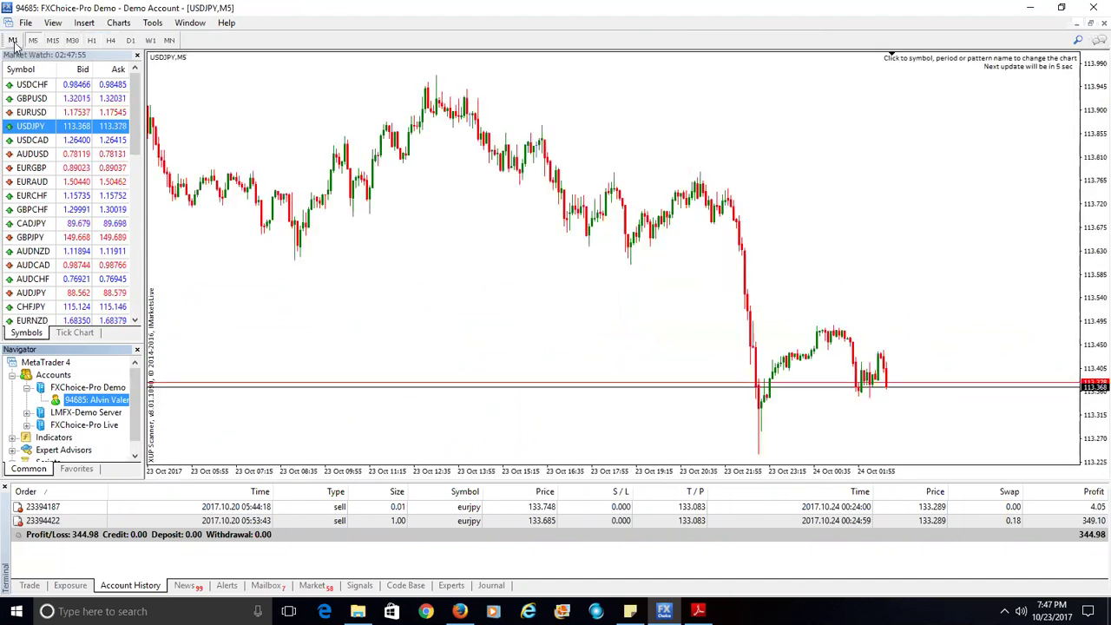
click(13, 40)
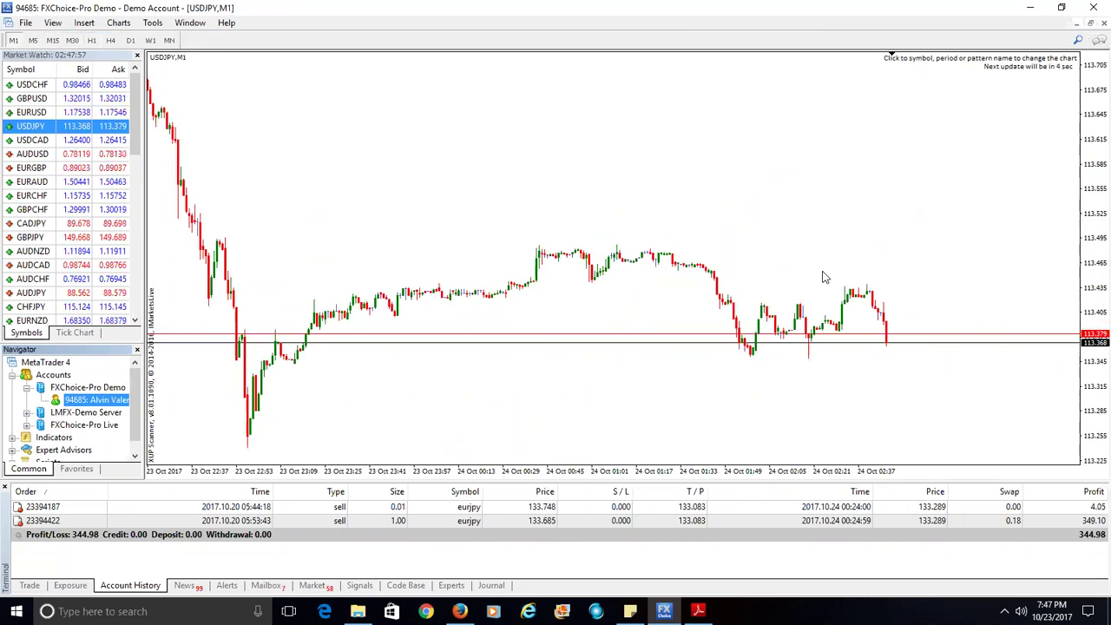
click(92, 41)
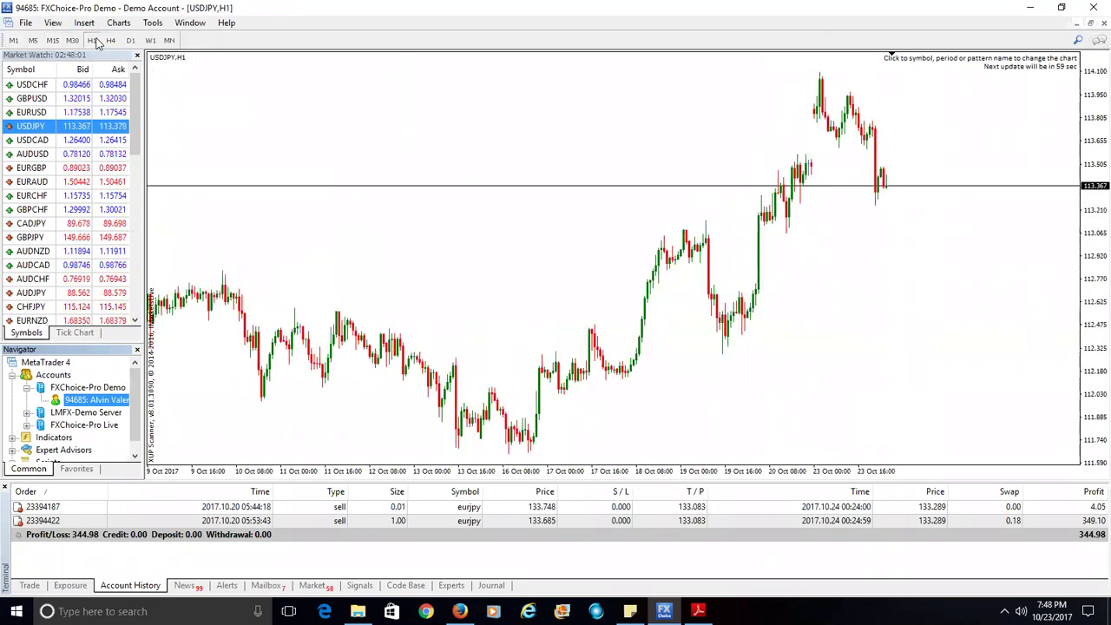
Step: Turn on the Charts and Line Studies toolbars
click(52, 23)
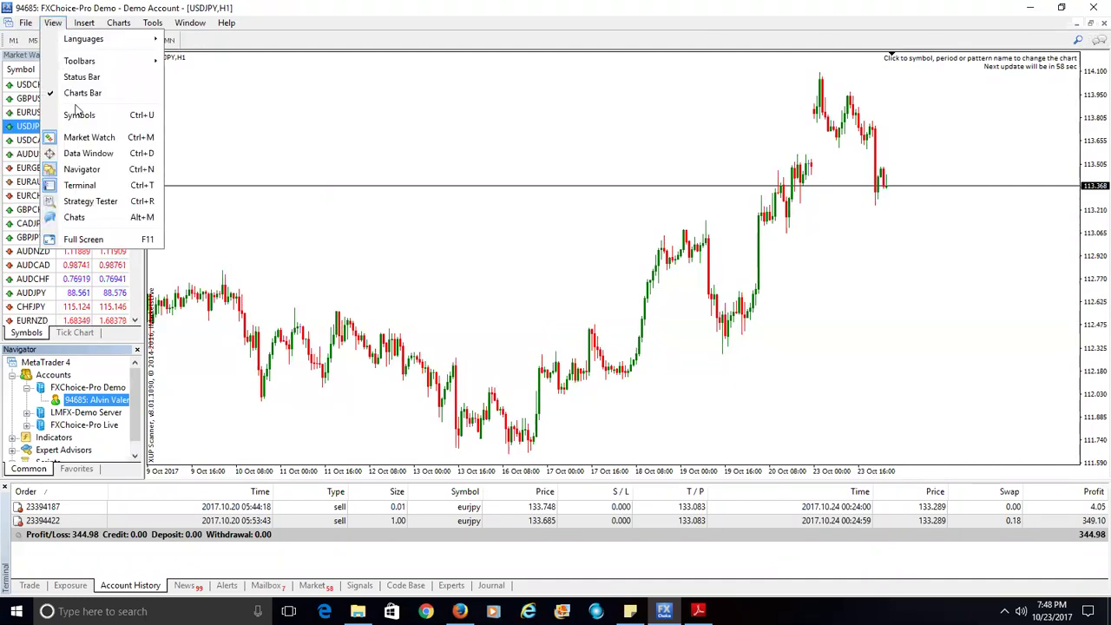
mouse_move(87, 62)
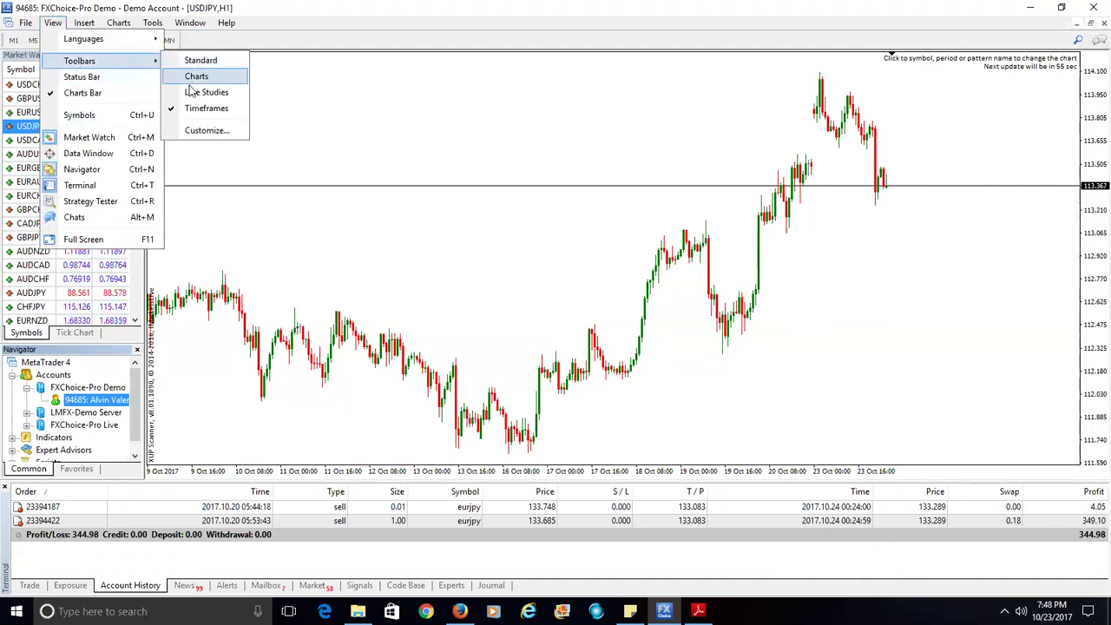
click(193, 76)
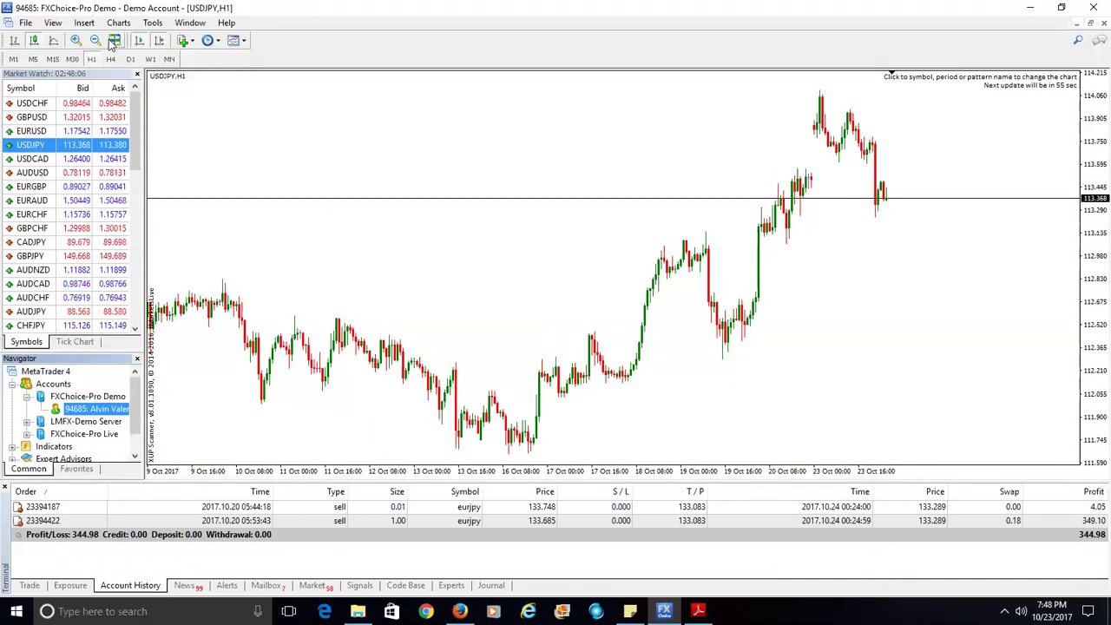
click(54, 23)
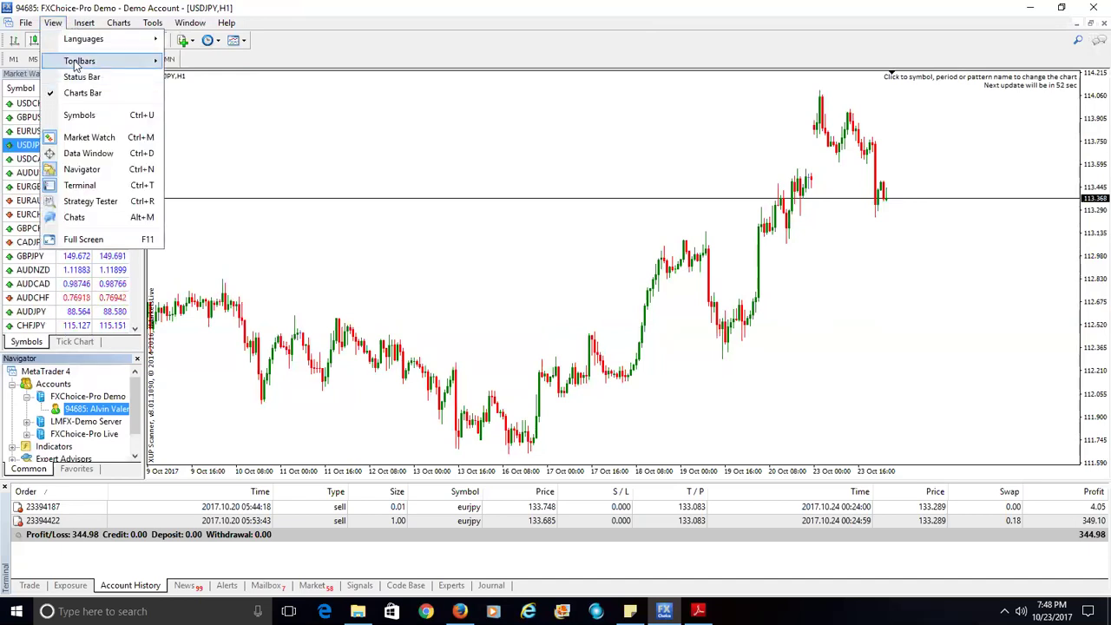
mouse_move(82, 61)
click(196, 92)
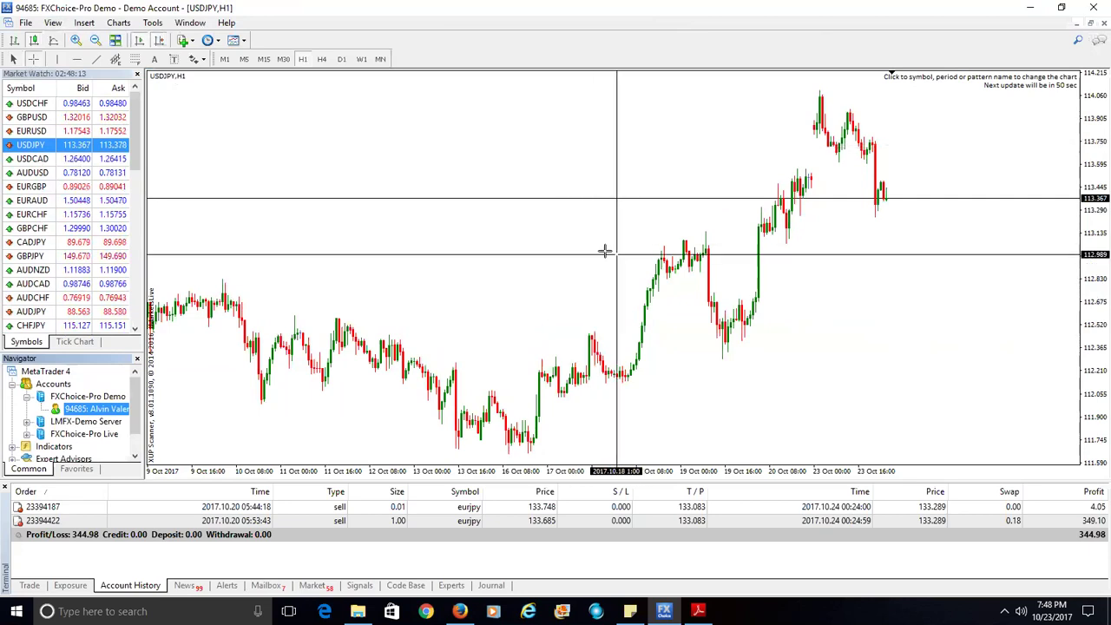
Step: Read USDJPY candle values with the crosshair, then return to FXChoice's Verify Profile page
click(33, 59)
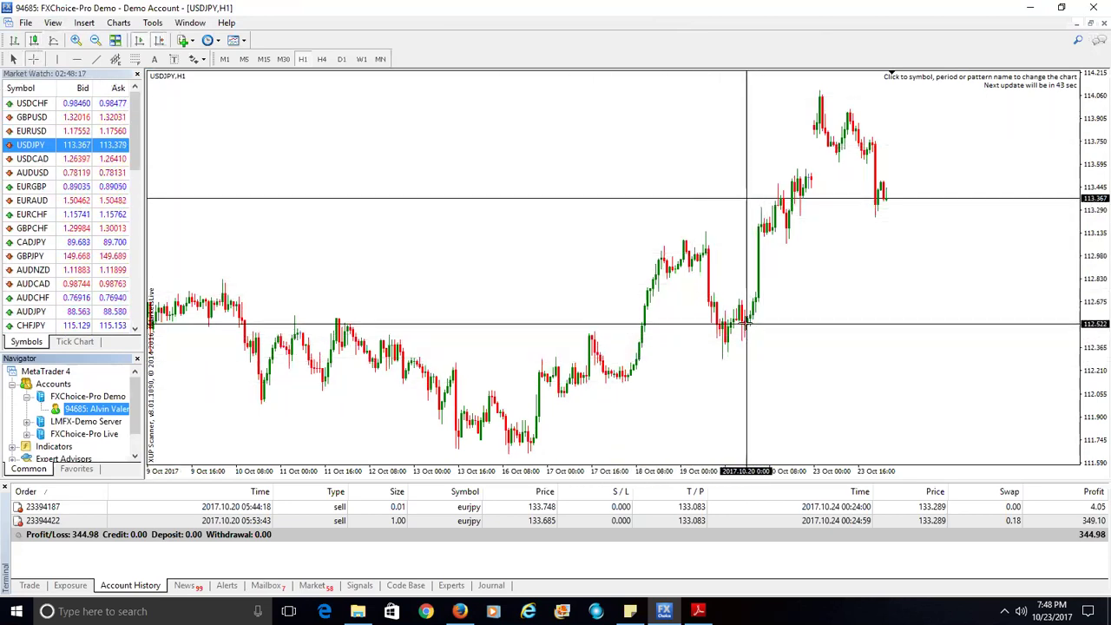
mouse_move(746, 323)
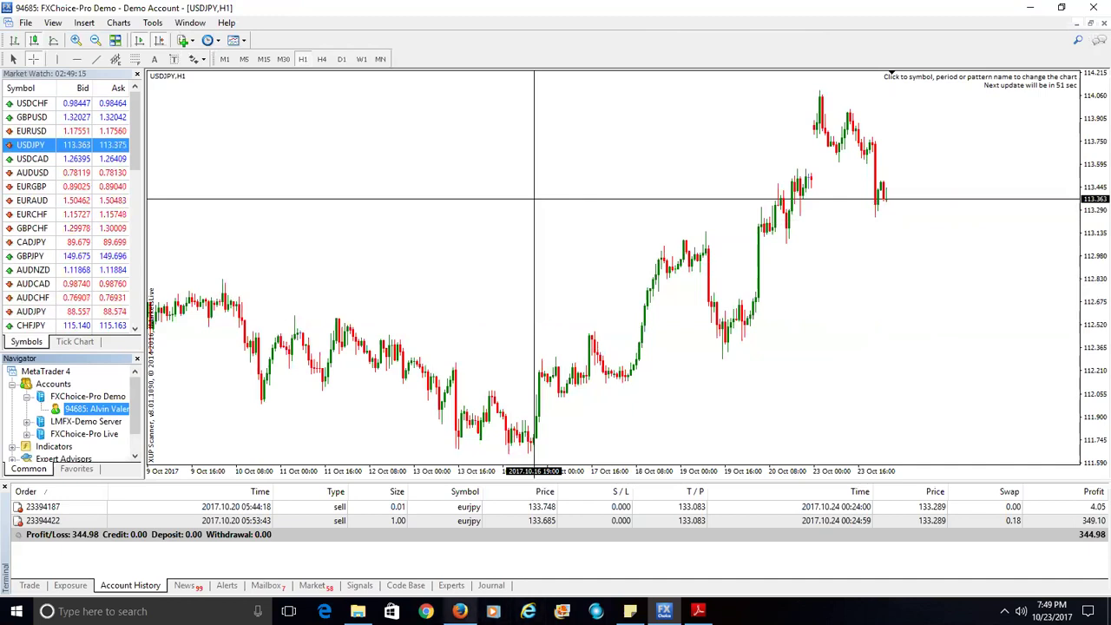
click(460, 611)
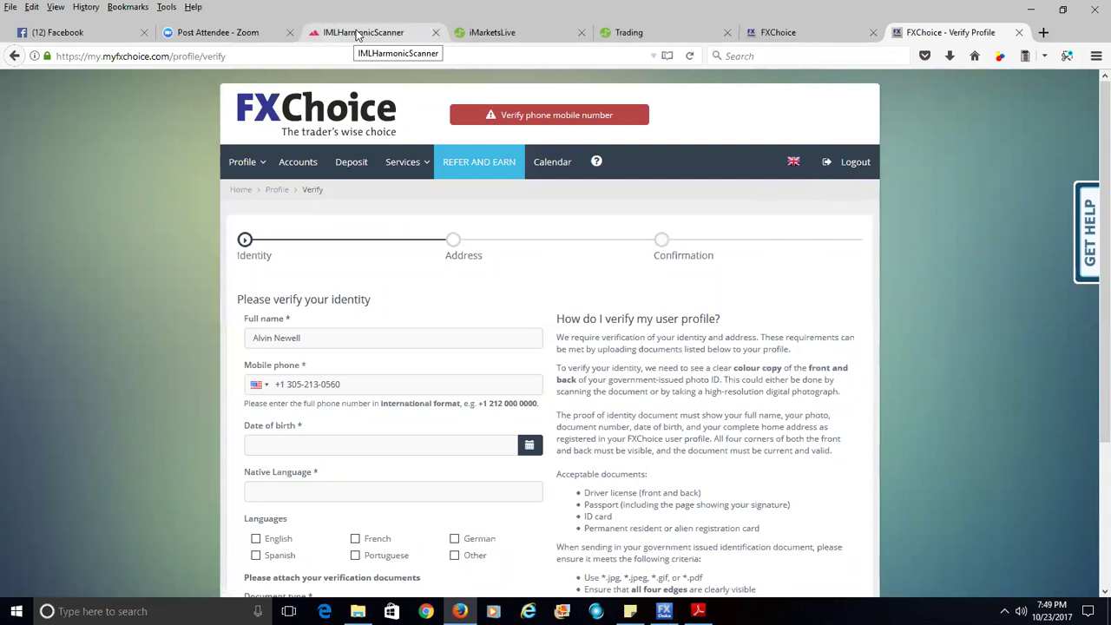
Step: Switch to the IMLHarmonicScanner tab showing the Jafx H1 harmonic pattern chart
click(356, 35)
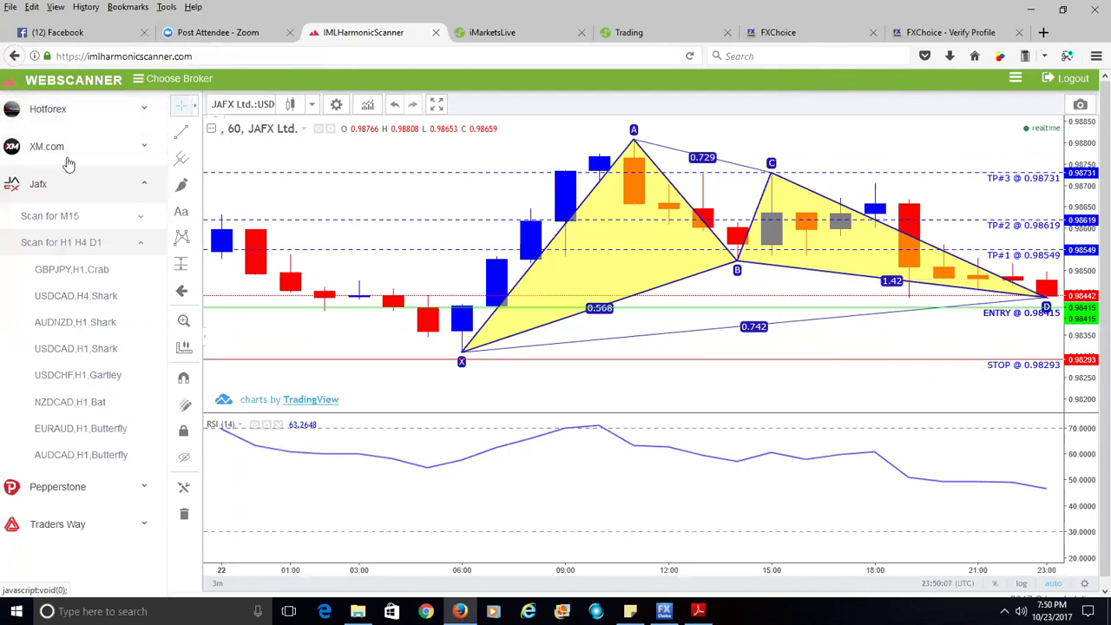
Step: Expand the Hotforex, XM.com, Pepperstone and Traders Way scan lists in turn
click(35, 111)
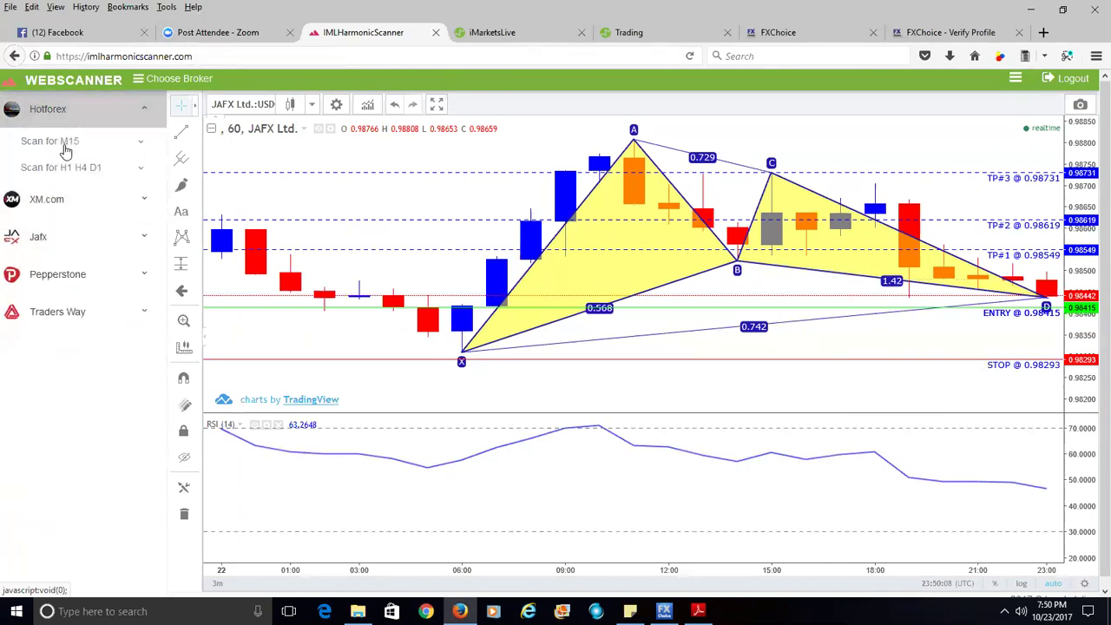
click(47, 206)
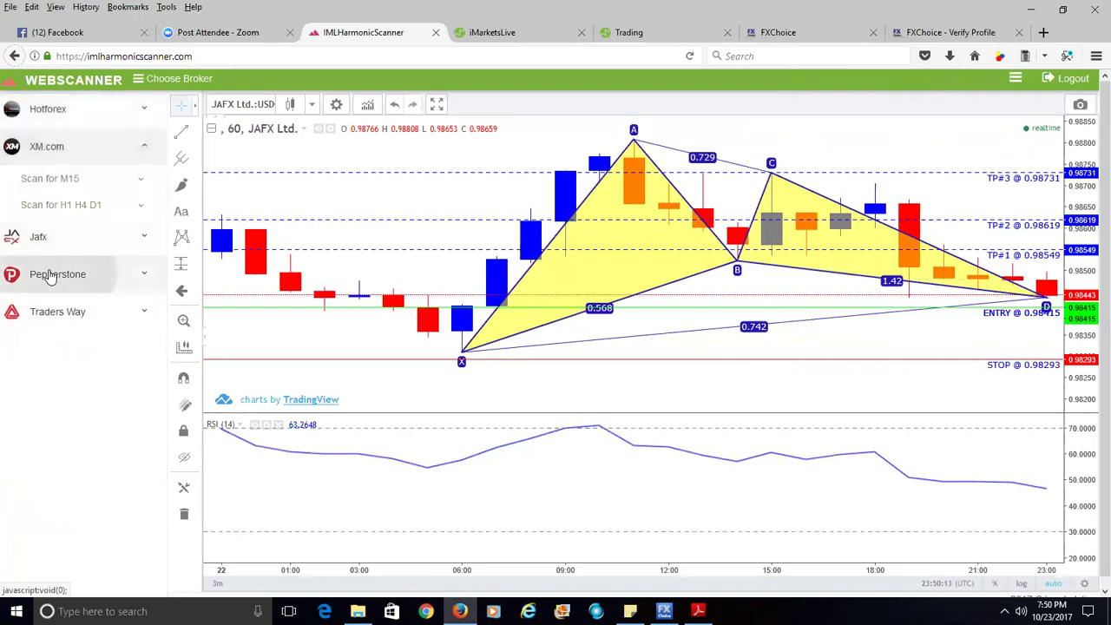
click(54, 274)
click(52, 316)
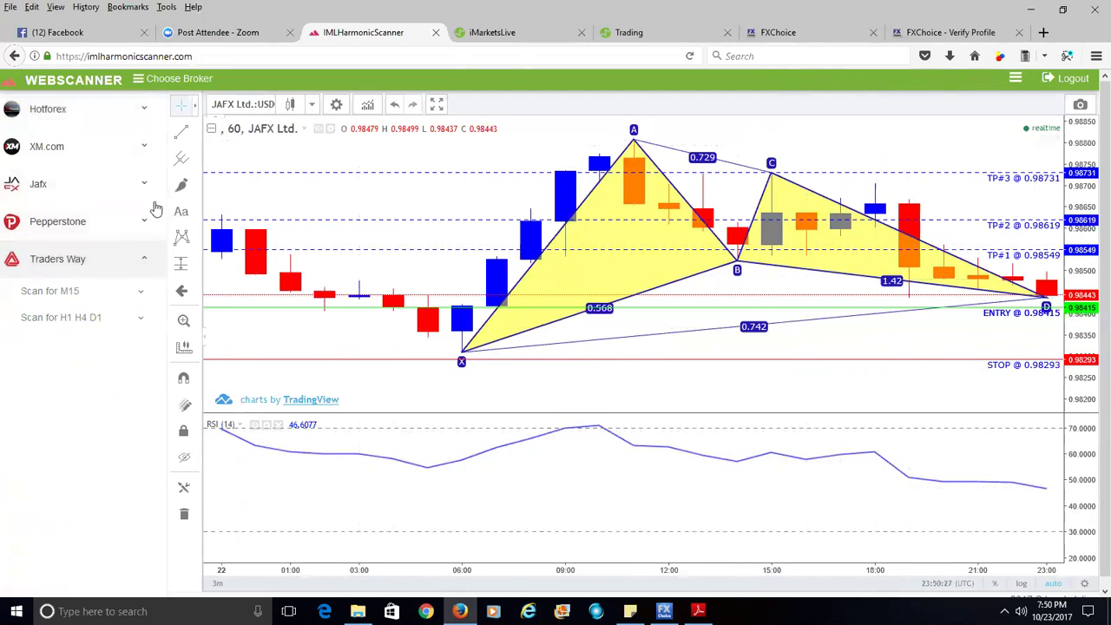
right_click(453, 210)
click(341, 176)
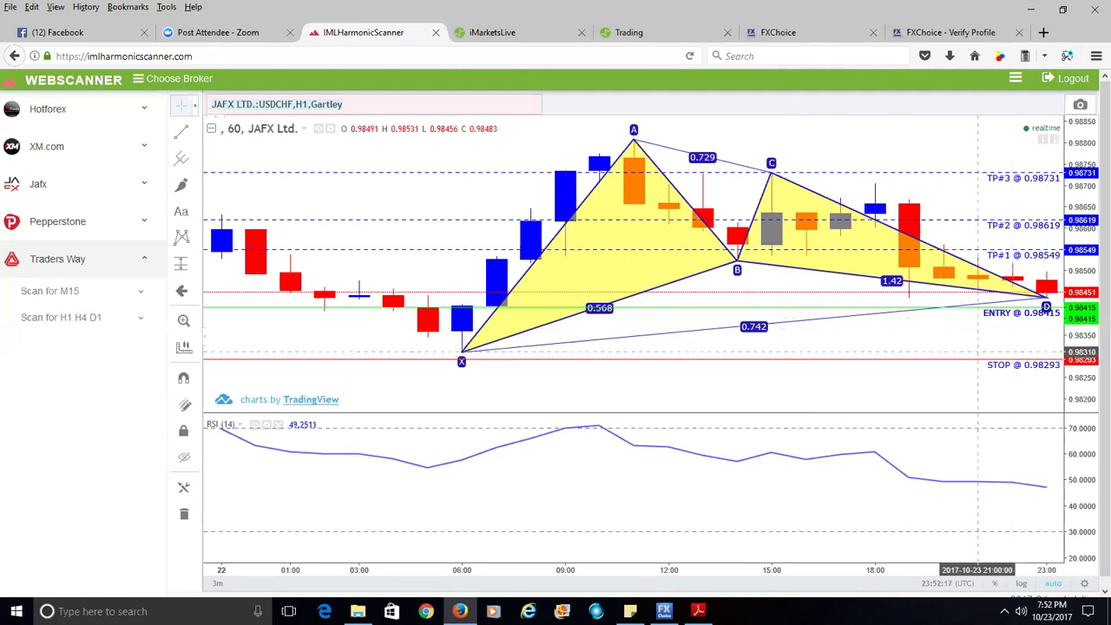
Step: Select the Gartley pattern's red stop line to read its price, then switch to MetaTrader 4
click(978, 358)
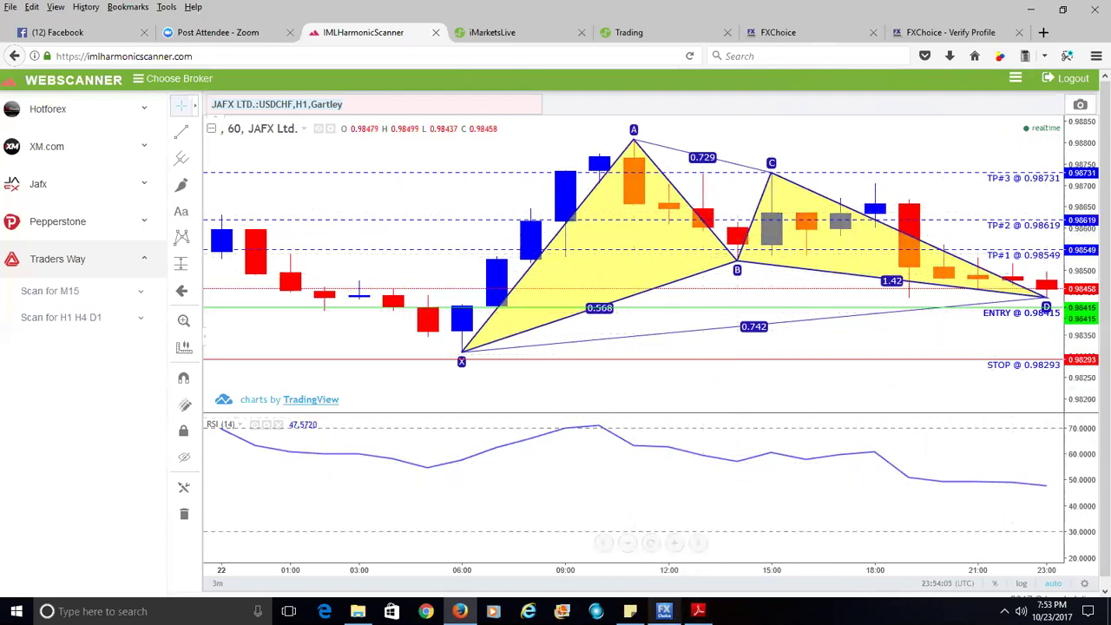
click(664, 611)
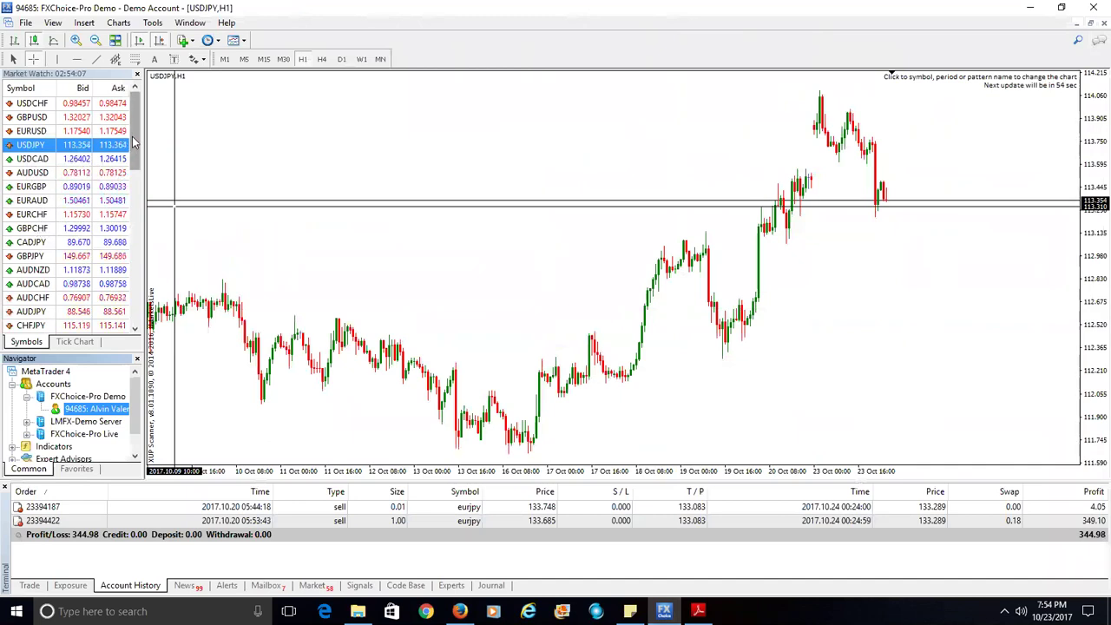
Step: Scroll the Market Watch list and select the USDCHF symbol
scroll(136, 149, down, 2)
drag(136, 149, 143, 123)
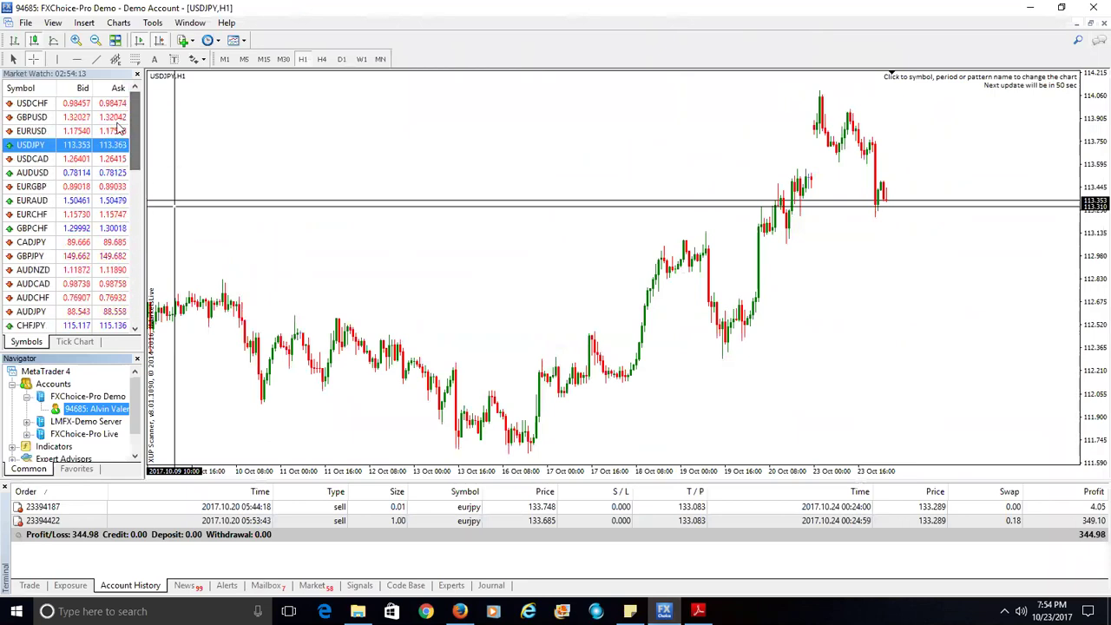
click(36, 104)
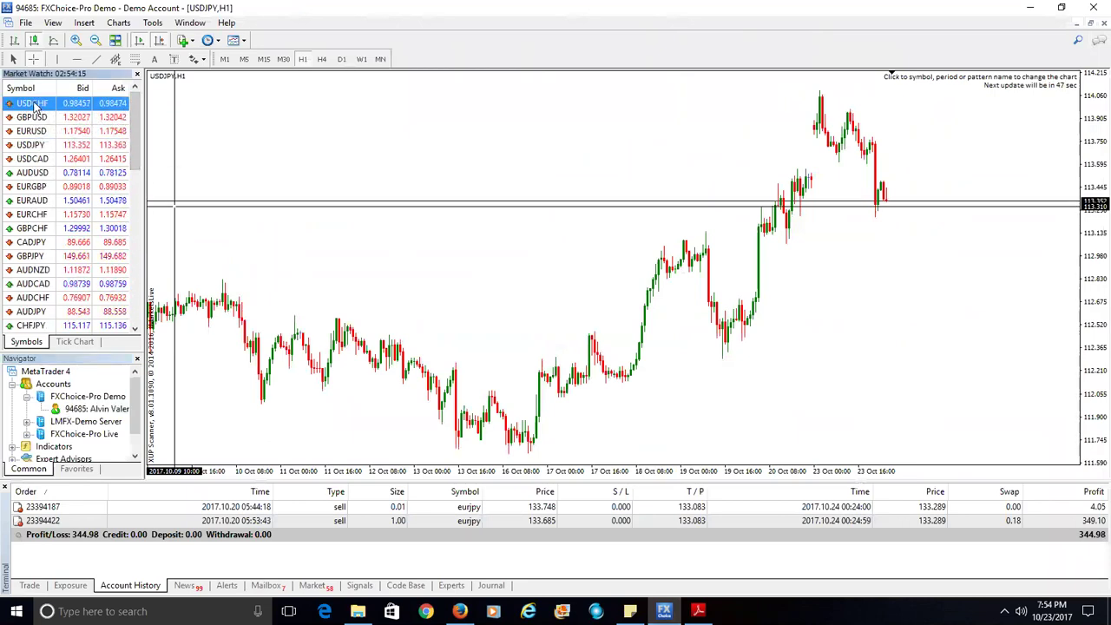
Step: Open a 0.30 lot USDCHF order ticket with stop loss 0.98293 and take profit 0.98549
double_click(34, 104)
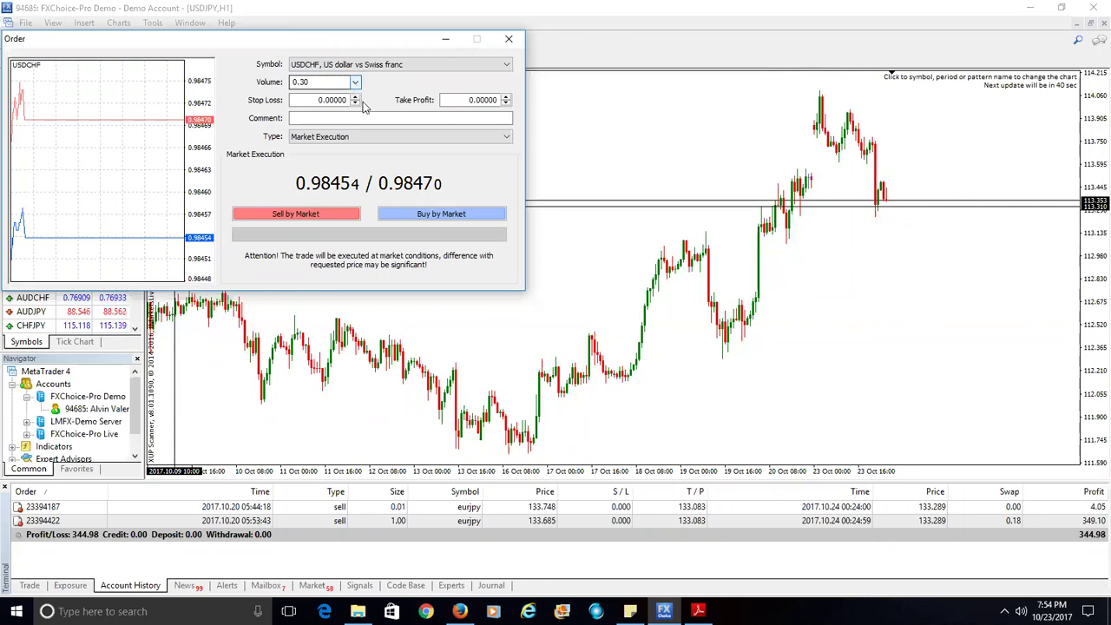
click(355, 97)
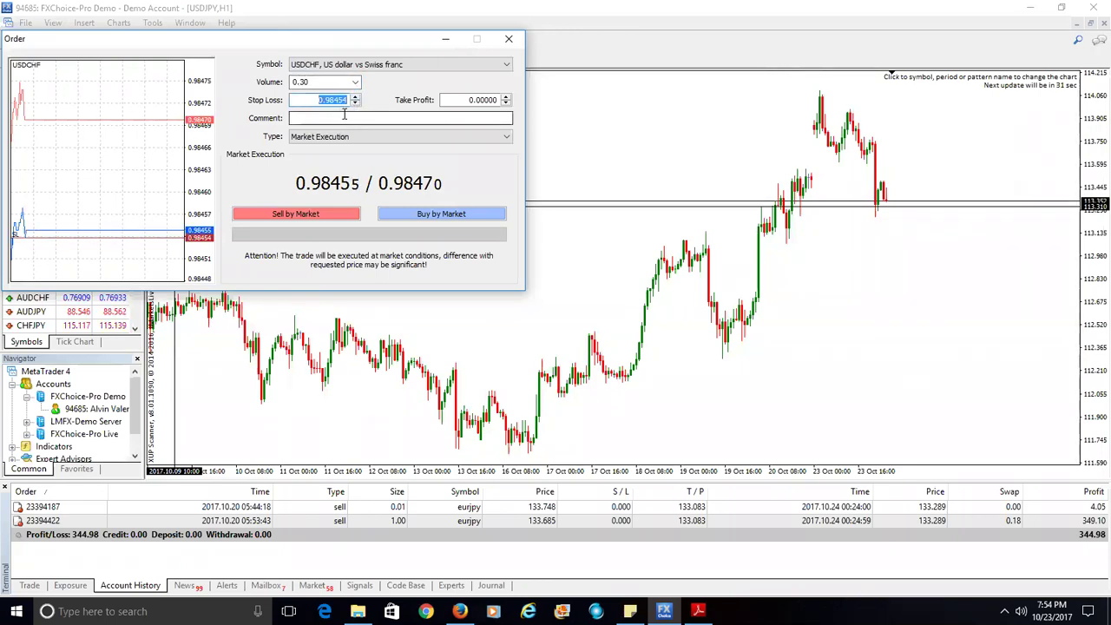
click(344, 116)
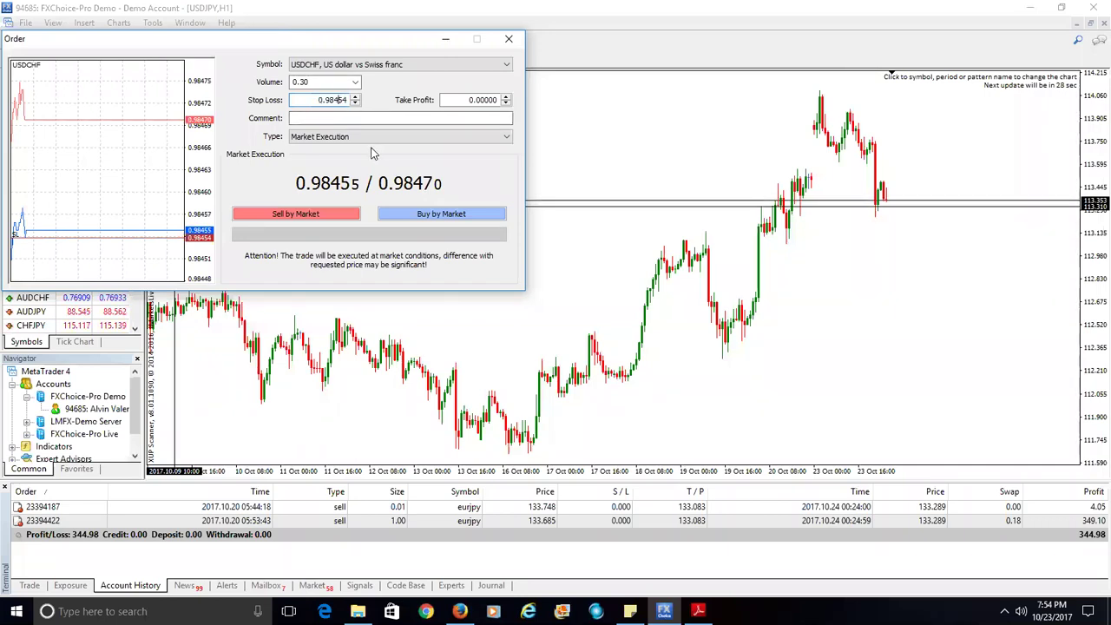
text(0.98640)
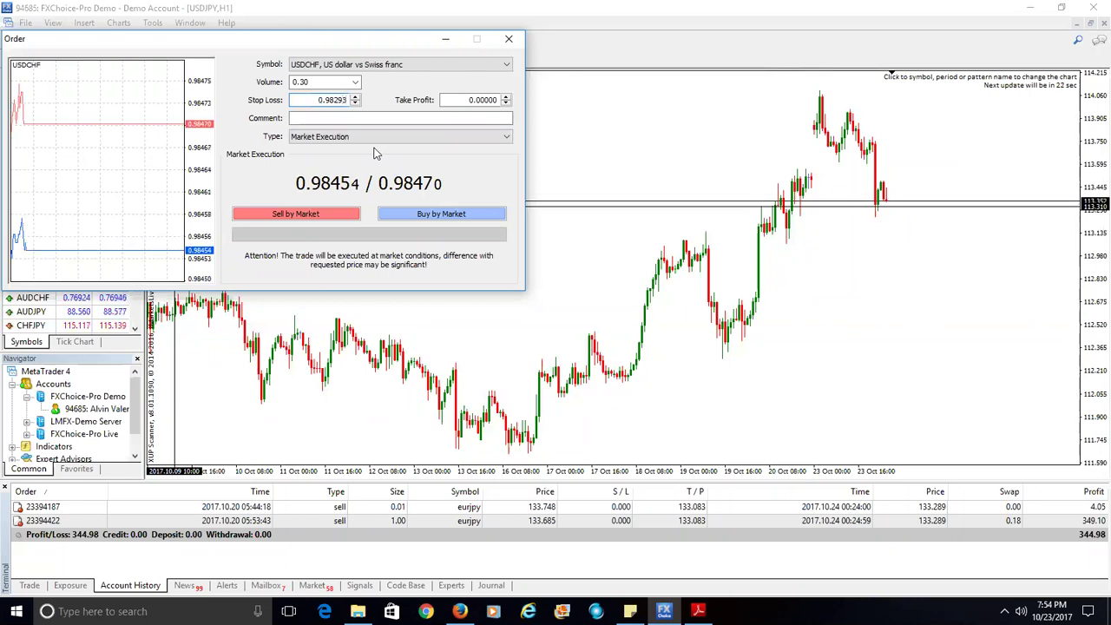
click(506, 97)
double_click(471, 99)
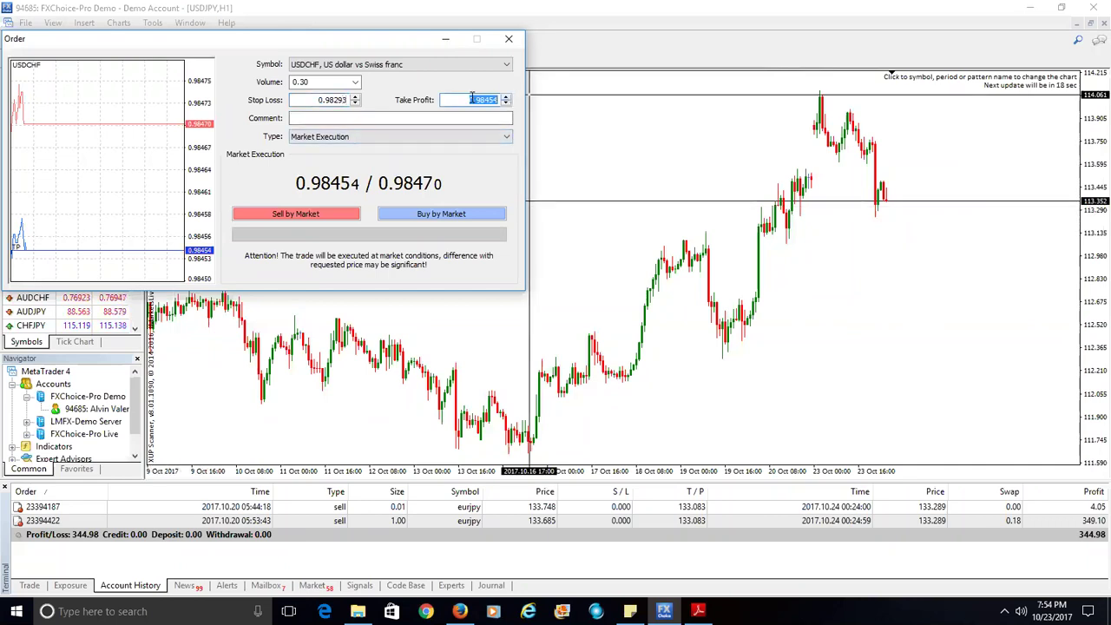
click(500, 127)
text(5)
key(Up)
key(Down)
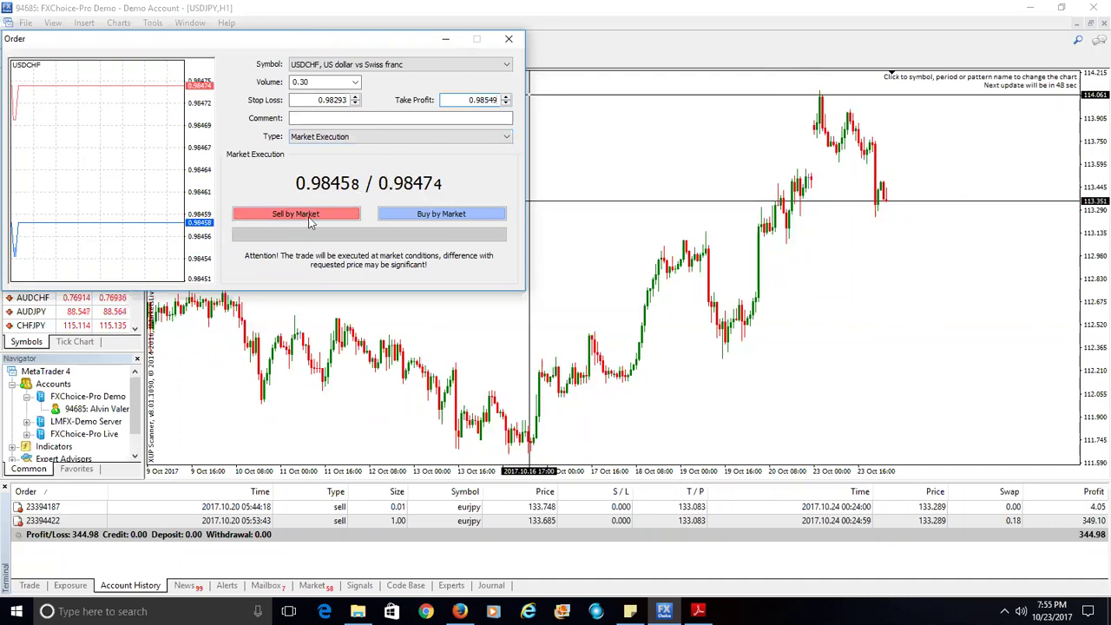
Step: Switch the order to a Buy Limit pending order at 0.98415 and place it
click(505, 140)
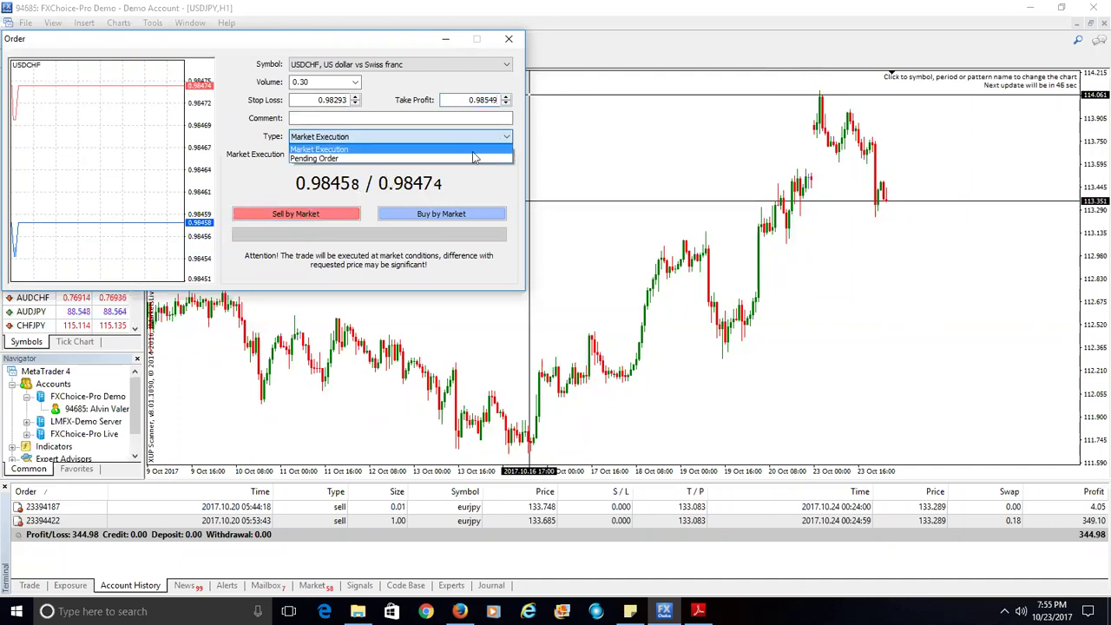
click(446, 161)
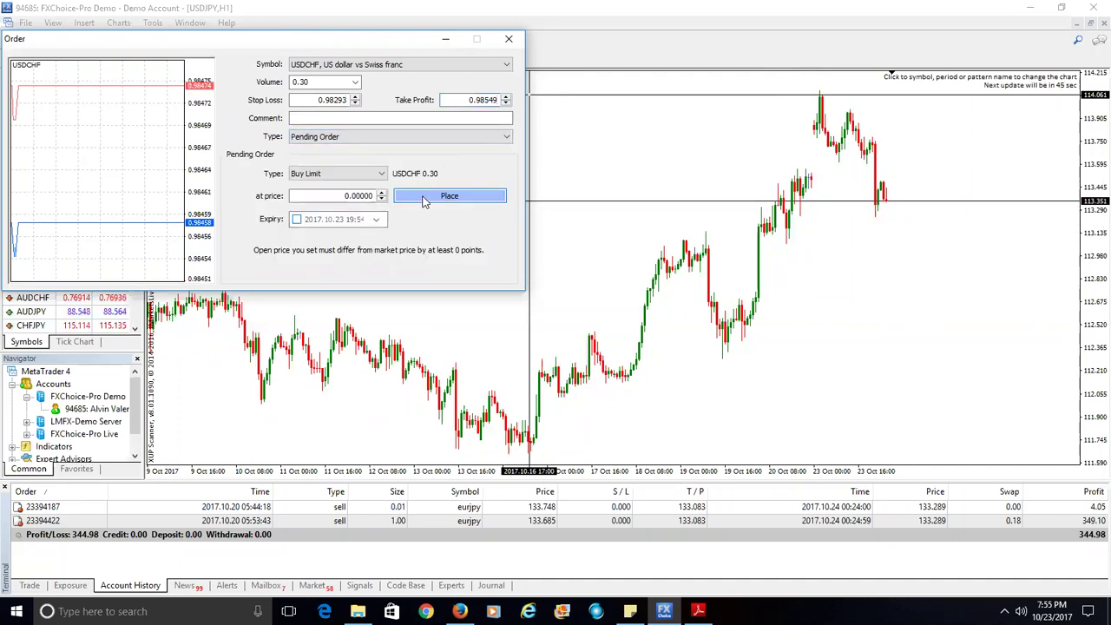
click(381, 176)
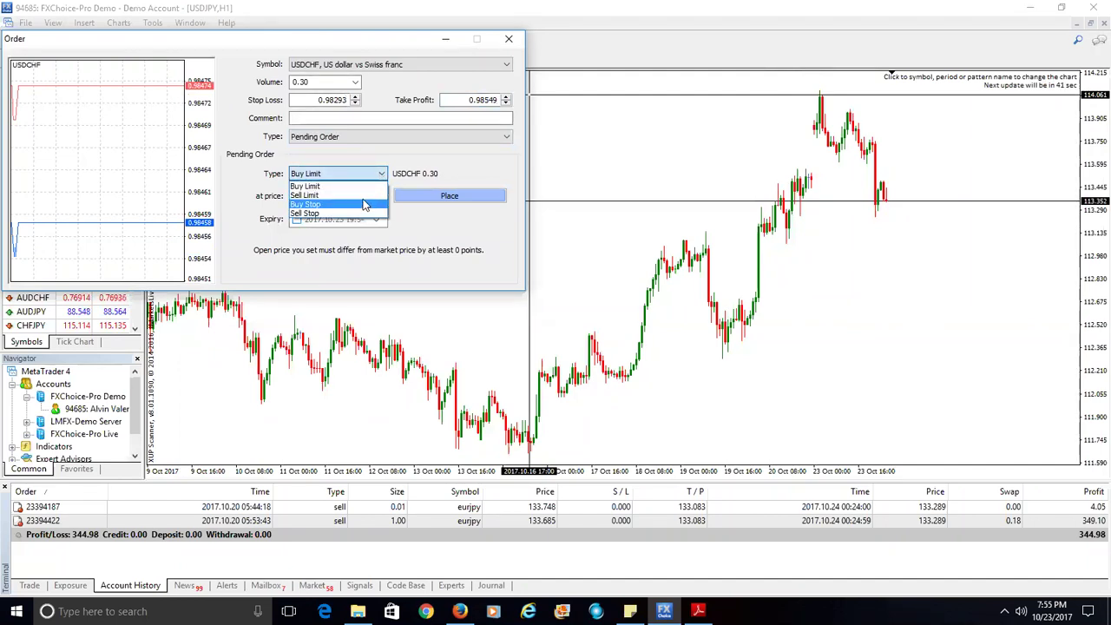
click(364, 186)
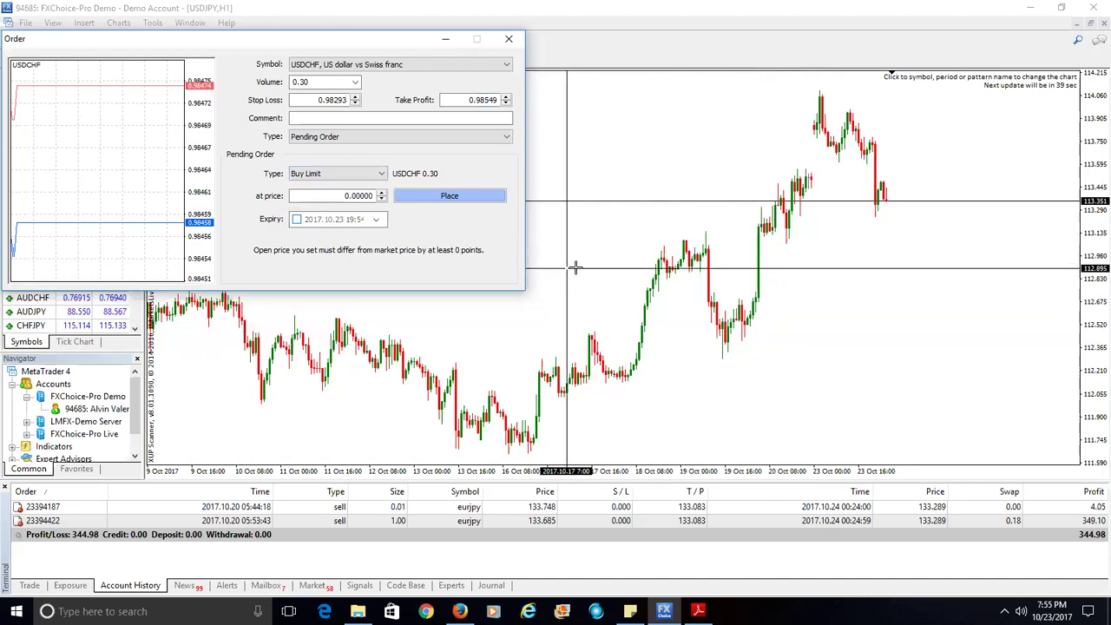
click(344, 195)
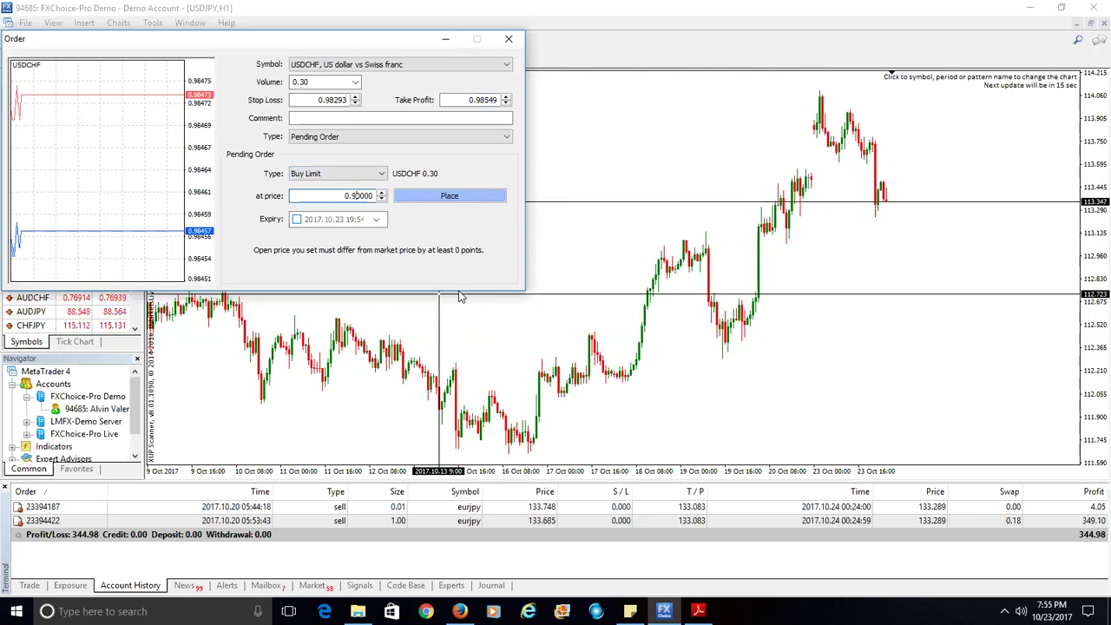
text(15)
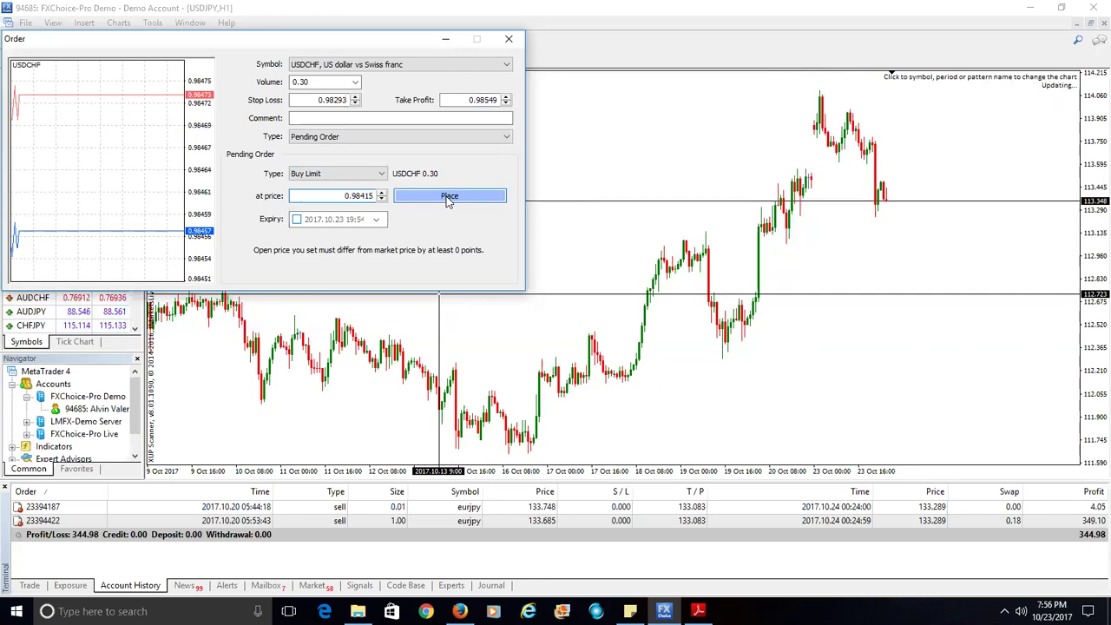
click(449, 197)
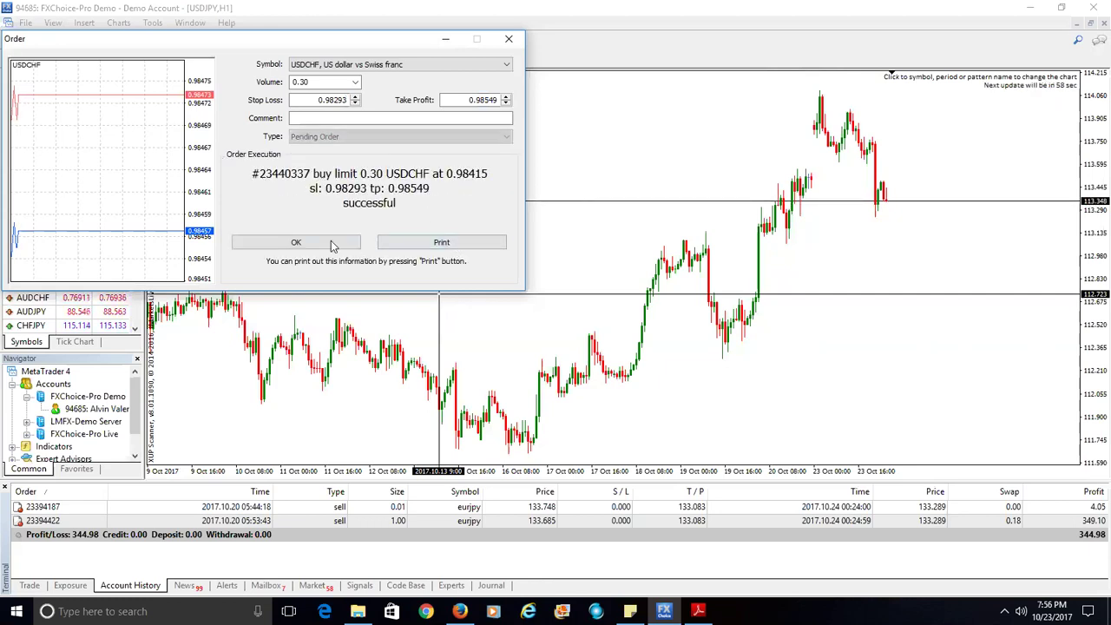
Step: Dismiss the order confirmation and open a fresh USDCHF order ticket
click(304, 244)
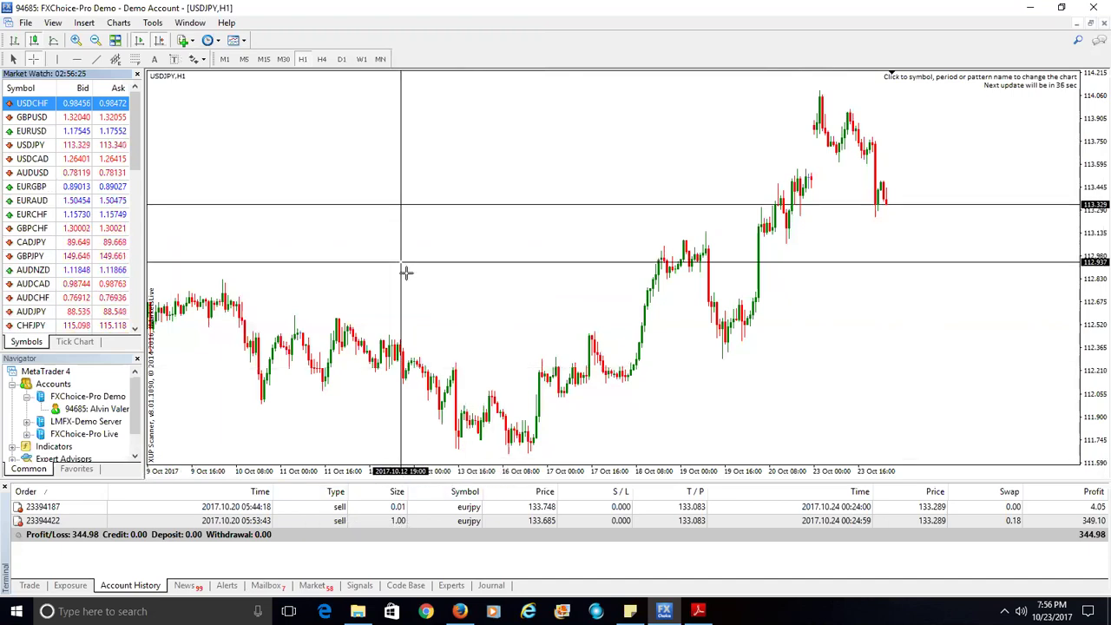
double_click(32, 105)
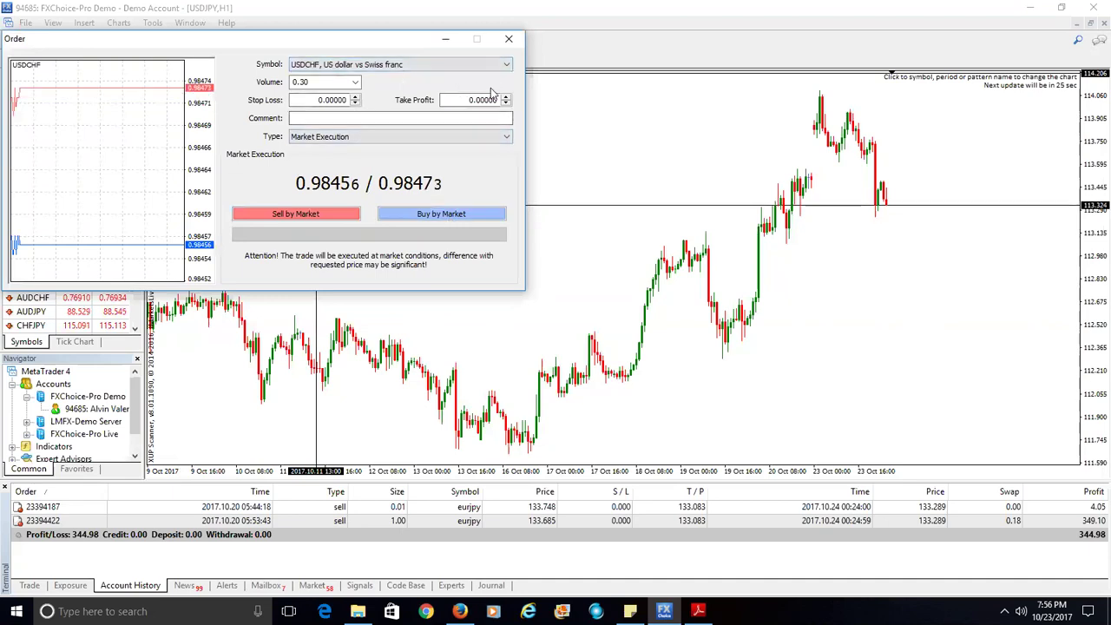
Step: Execute the 0.30 lot USDCHF market buy, confirm it, and switch the main chart to USDCHF
click(427, 215)
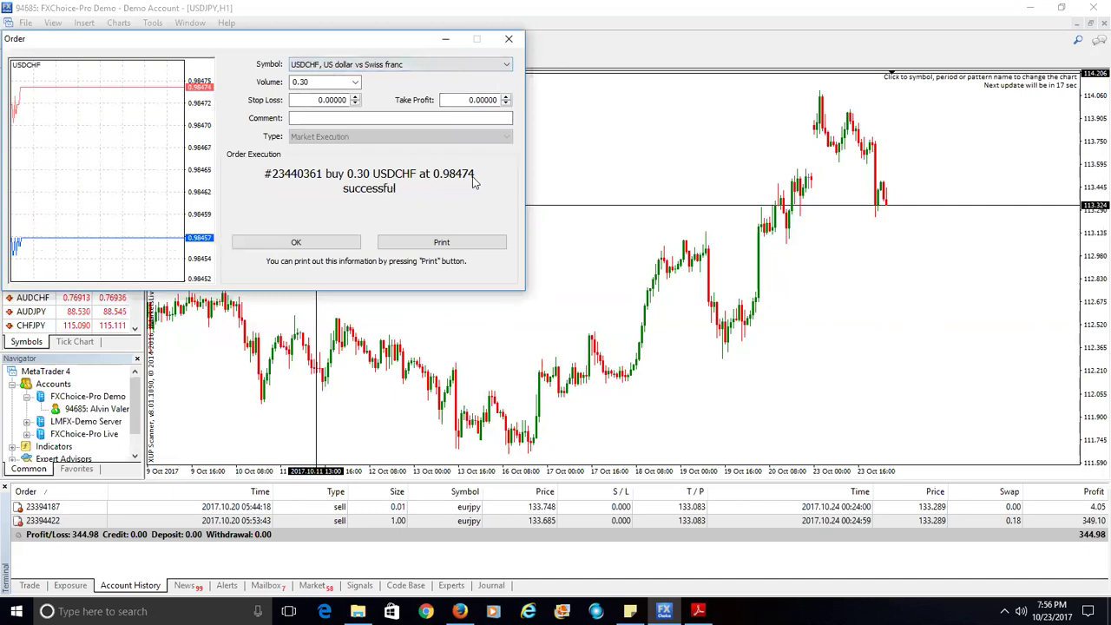
click(315, 242)
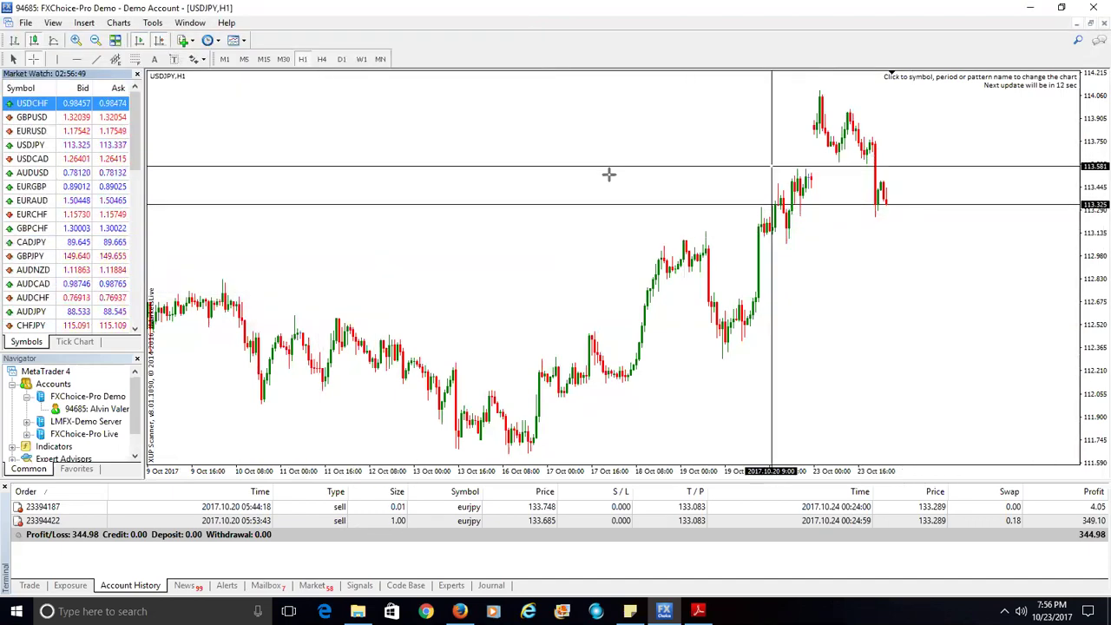
drag(31, 103, 318, 168)
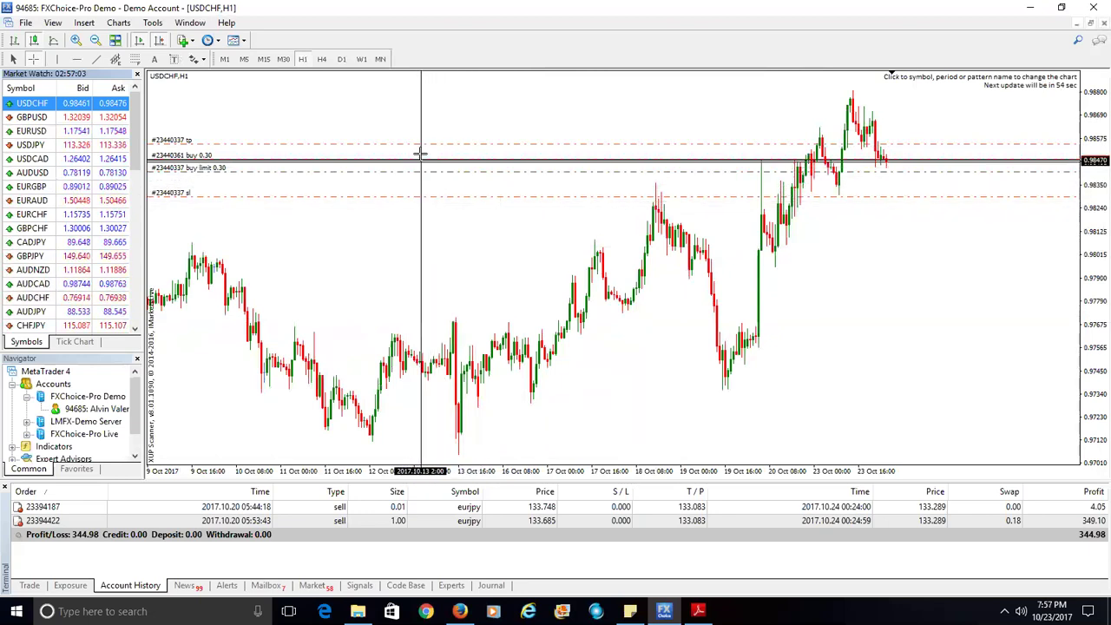
Step: Exit crosshair mode, then open and close the buy limit's modify window repeatedly without changes
click(156, 98)
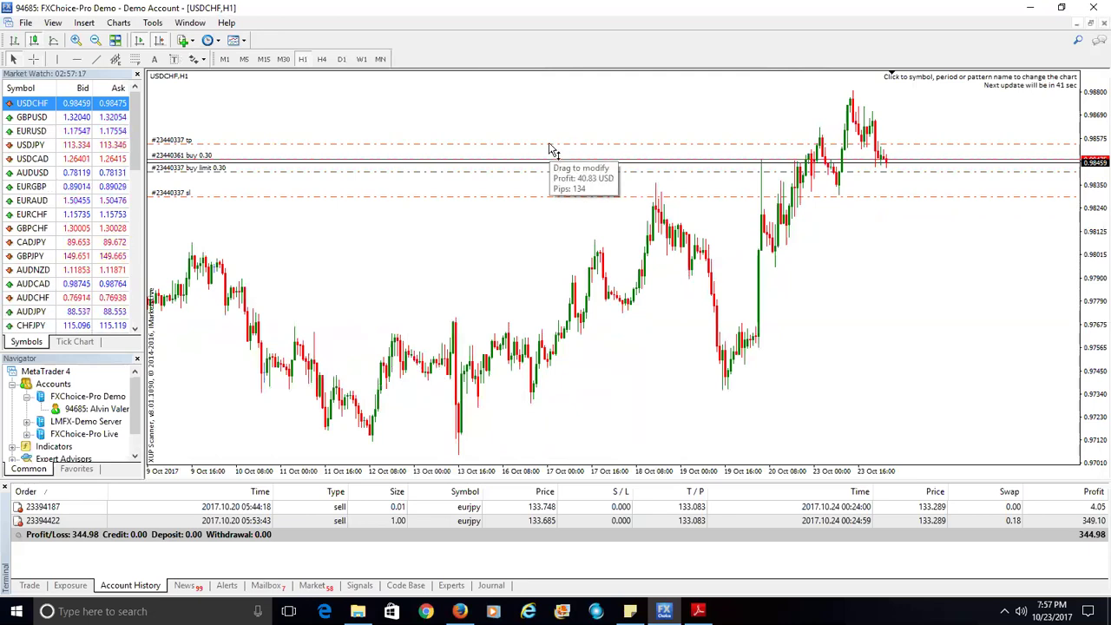
double_click(551, 148)
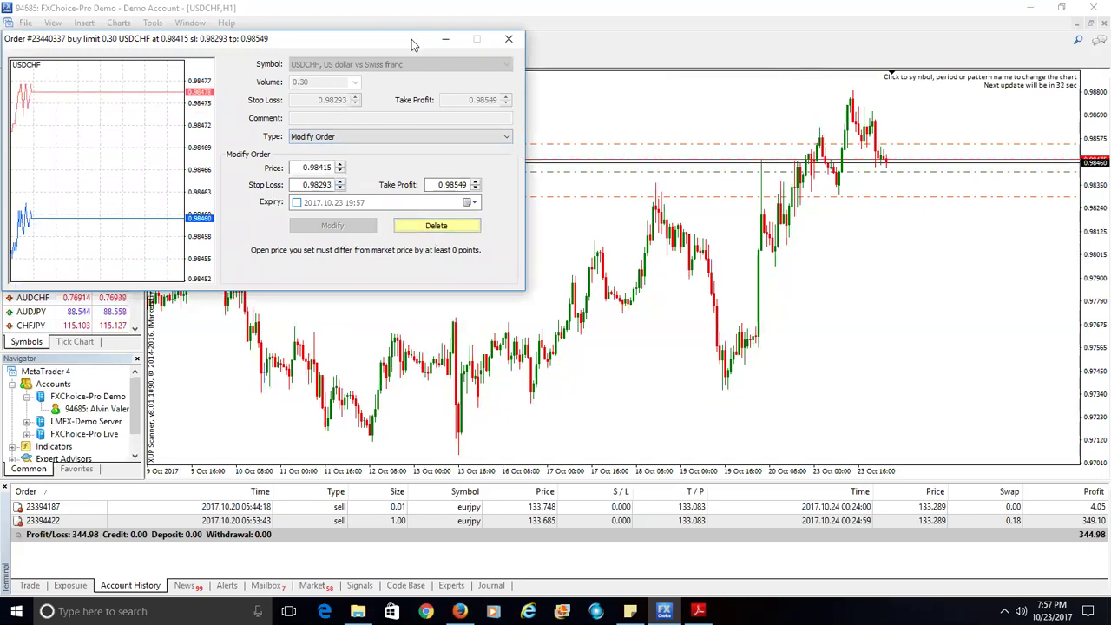
drag(426, 43, 428, 113)
click(512, 111)
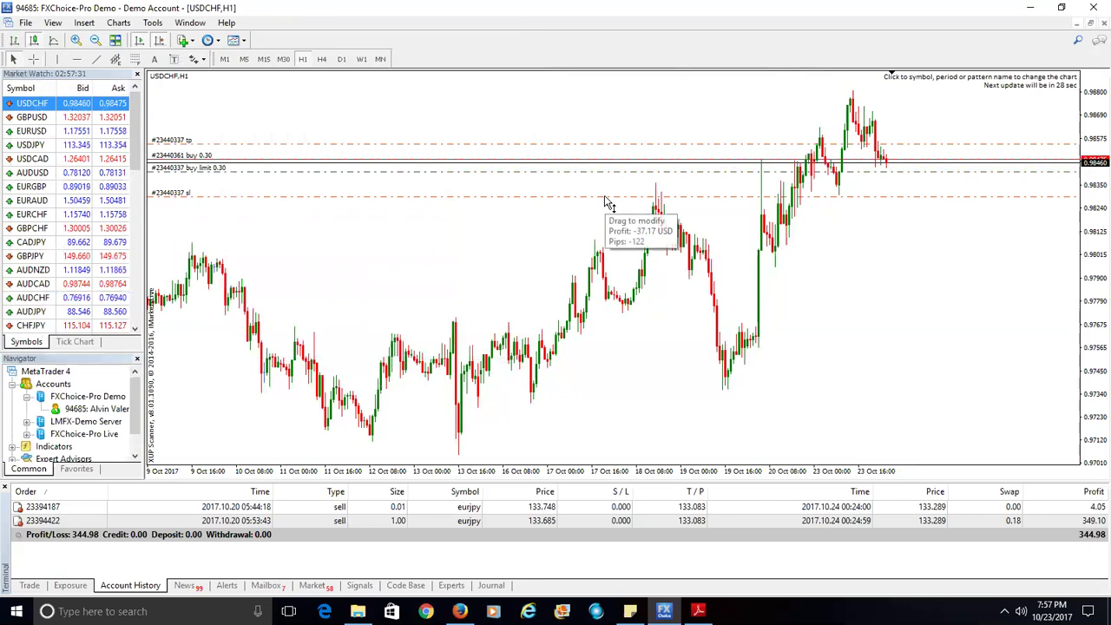
double_click(550, 198)
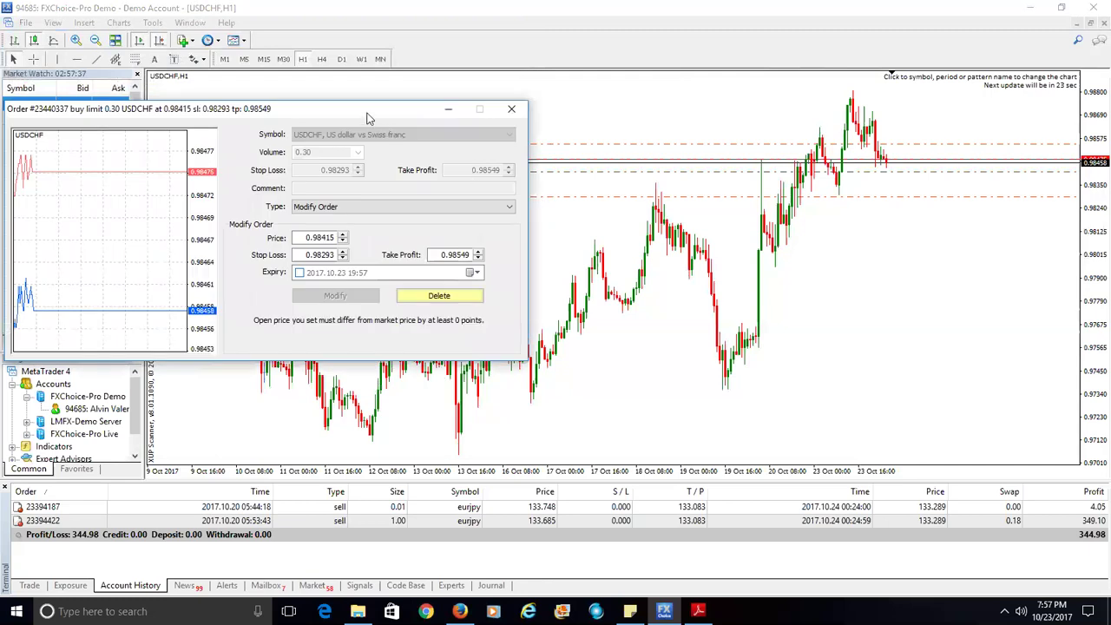
drag(382, 114, 411, 118)
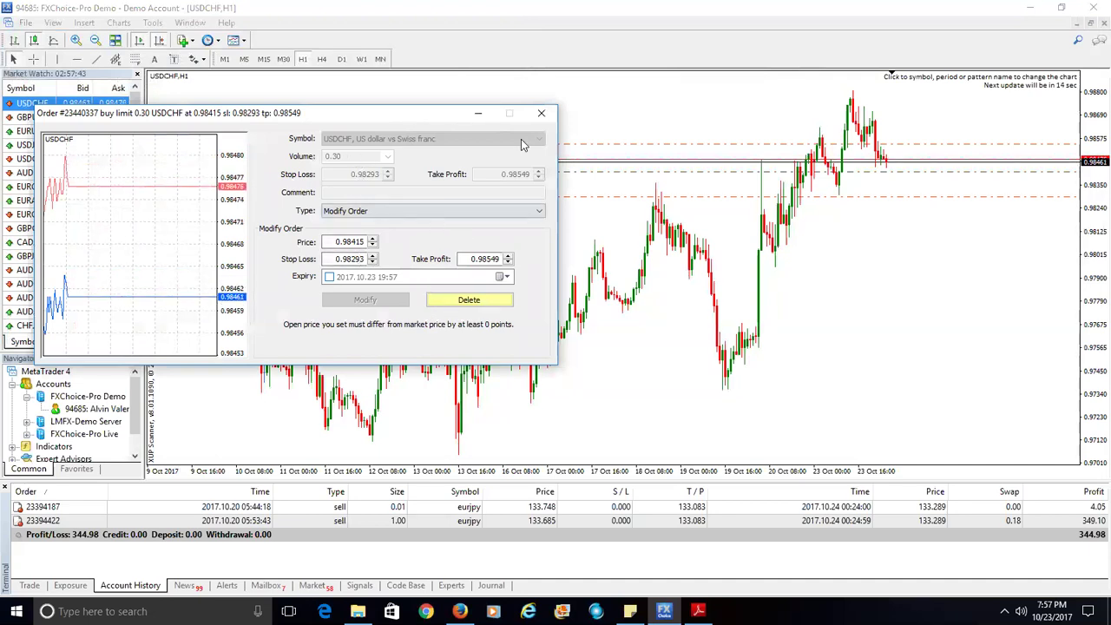
click(542, 114)
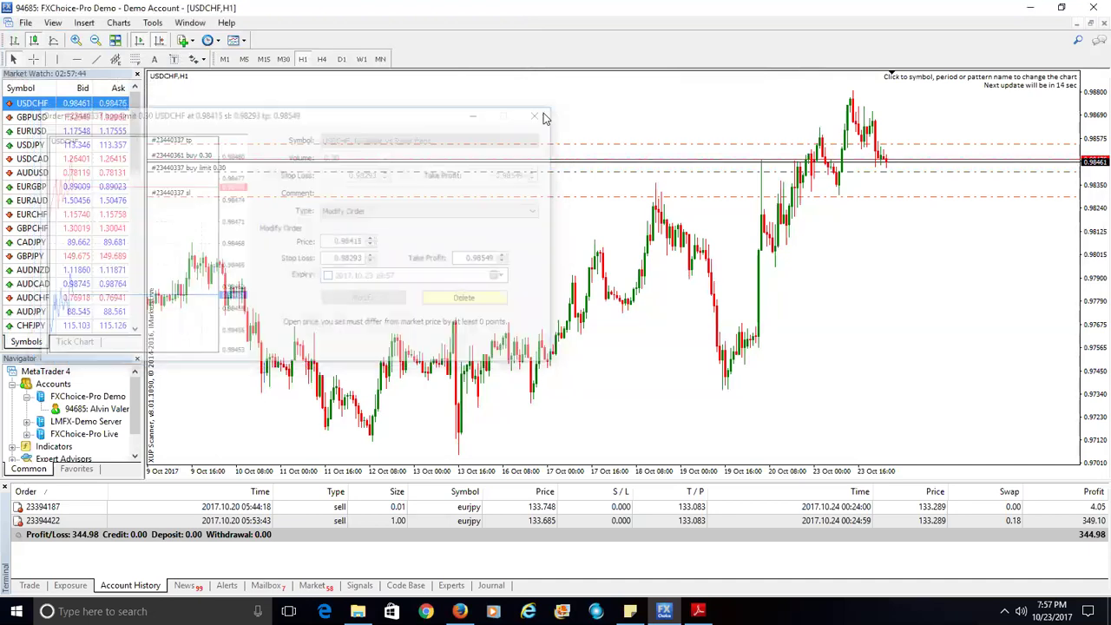
double_click(603, 173)
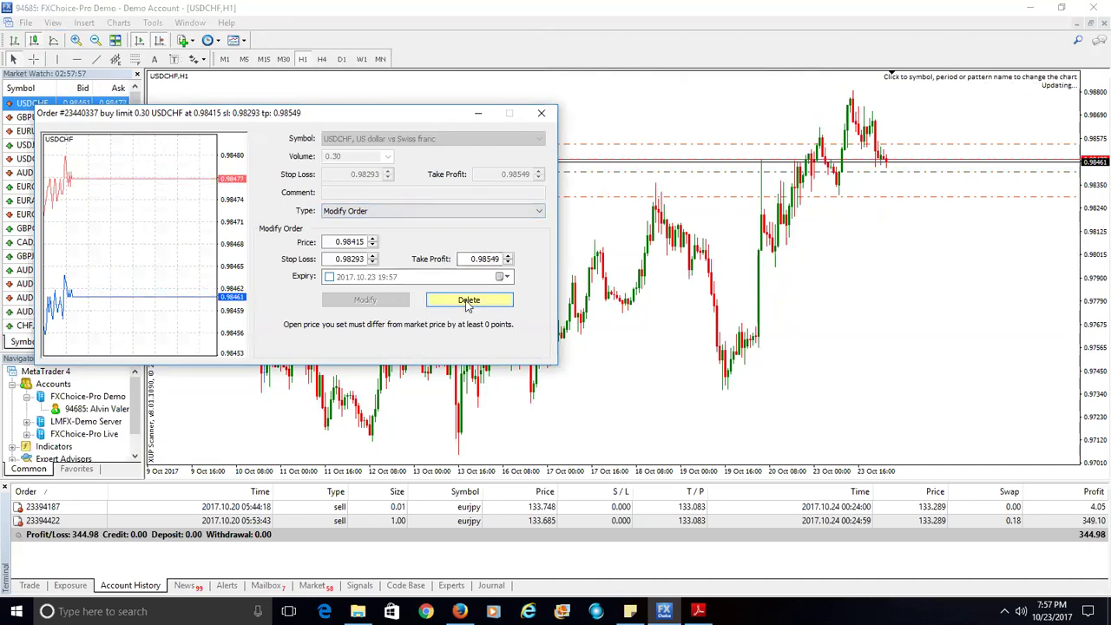
click(544, 115)
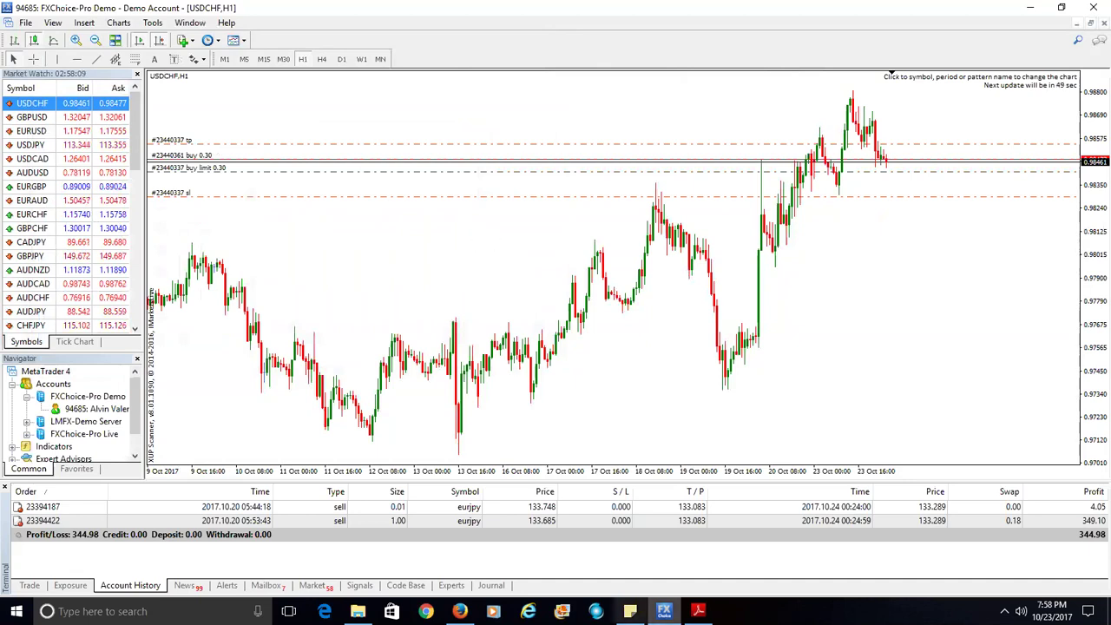
mouse_move(698, 611)
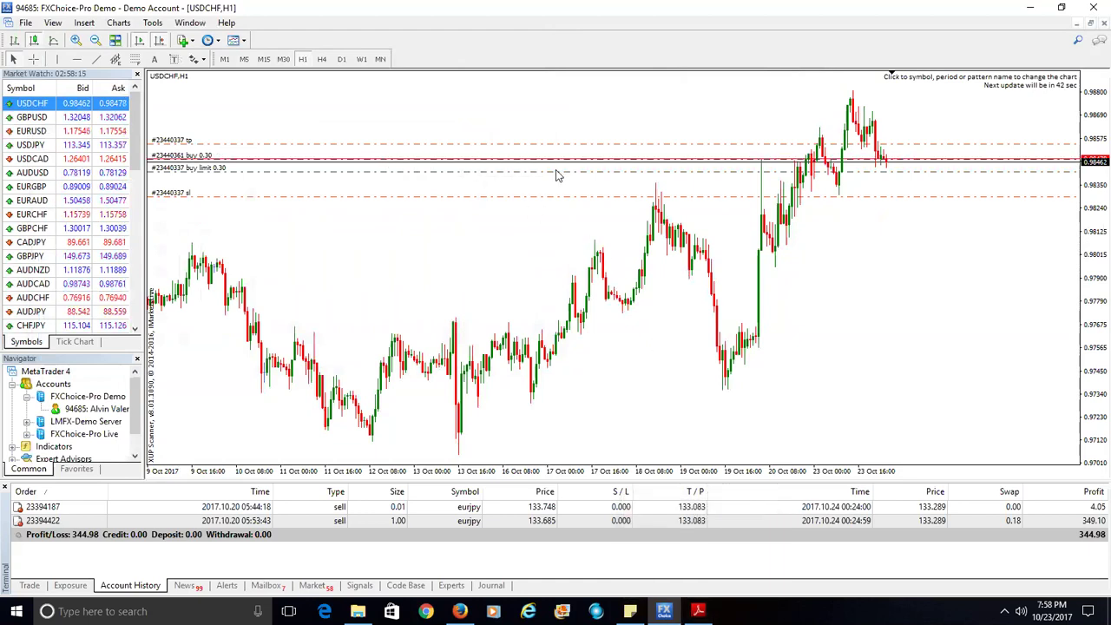
Step: Modify the 0.30 market buy to carry a 0.98549 take profit and confirm
double_click(599, 161)
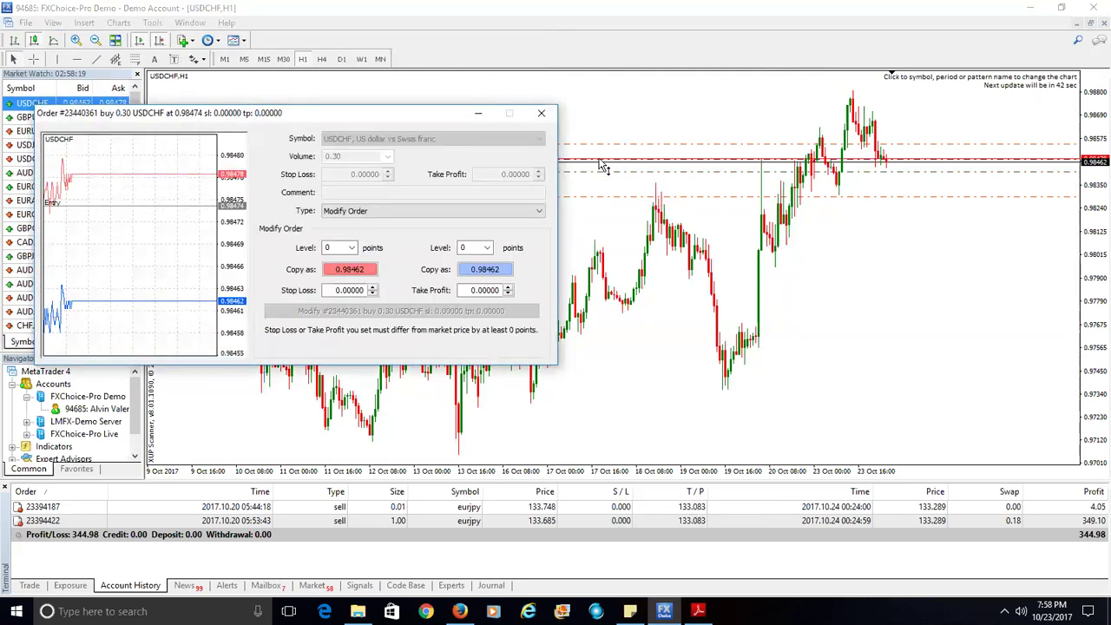
click(388, 213)
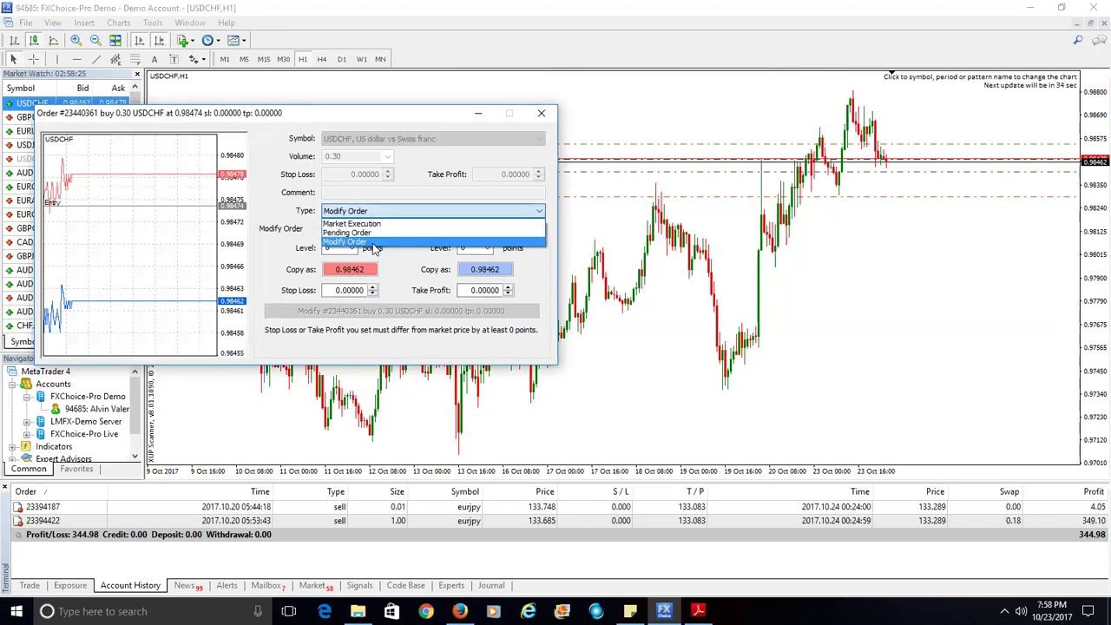
click(373, 242)
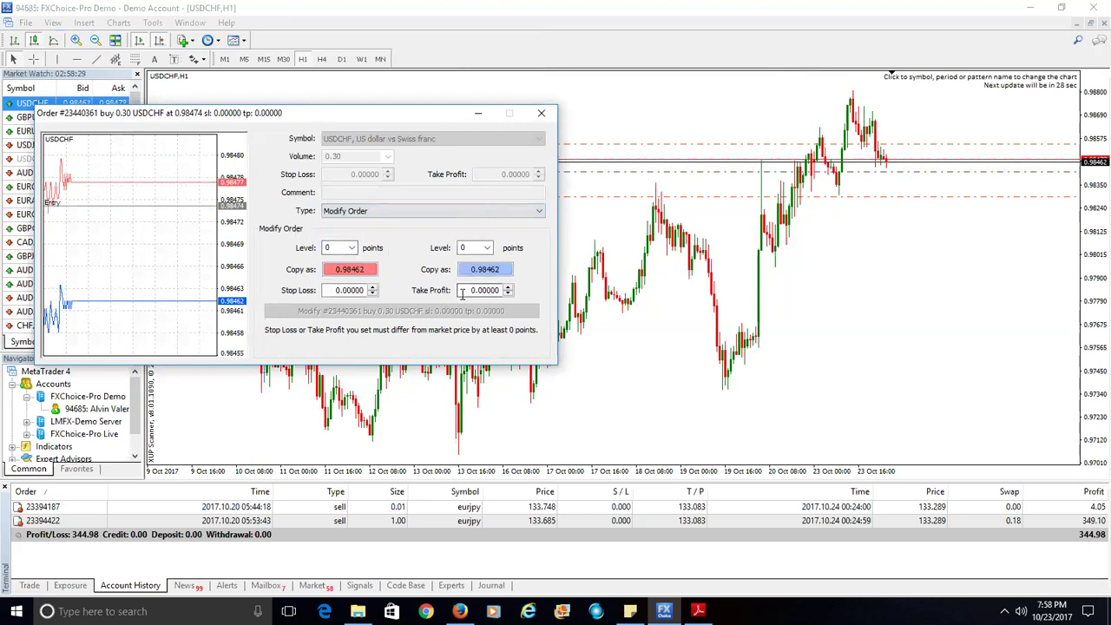
click(508, 295)
click(479, 292)
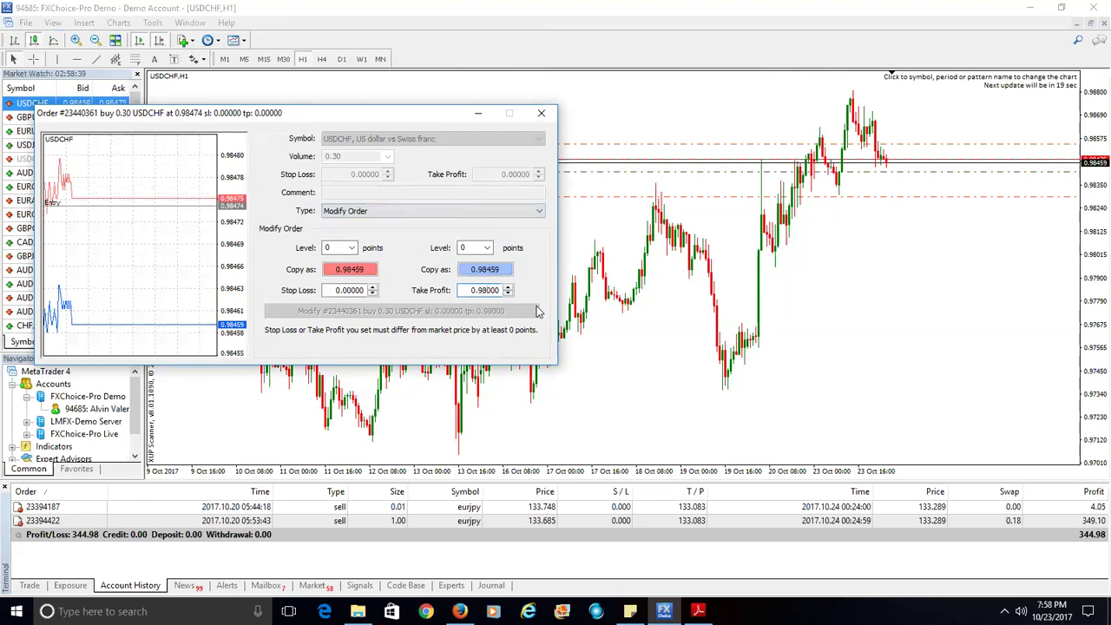
text(549)
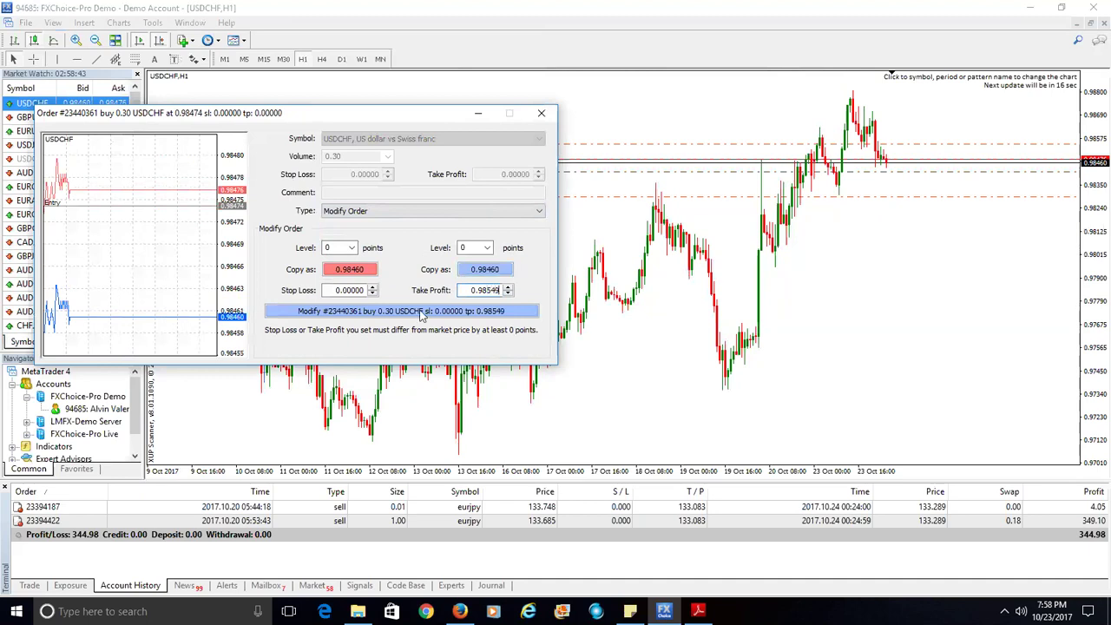
click(390, 315)
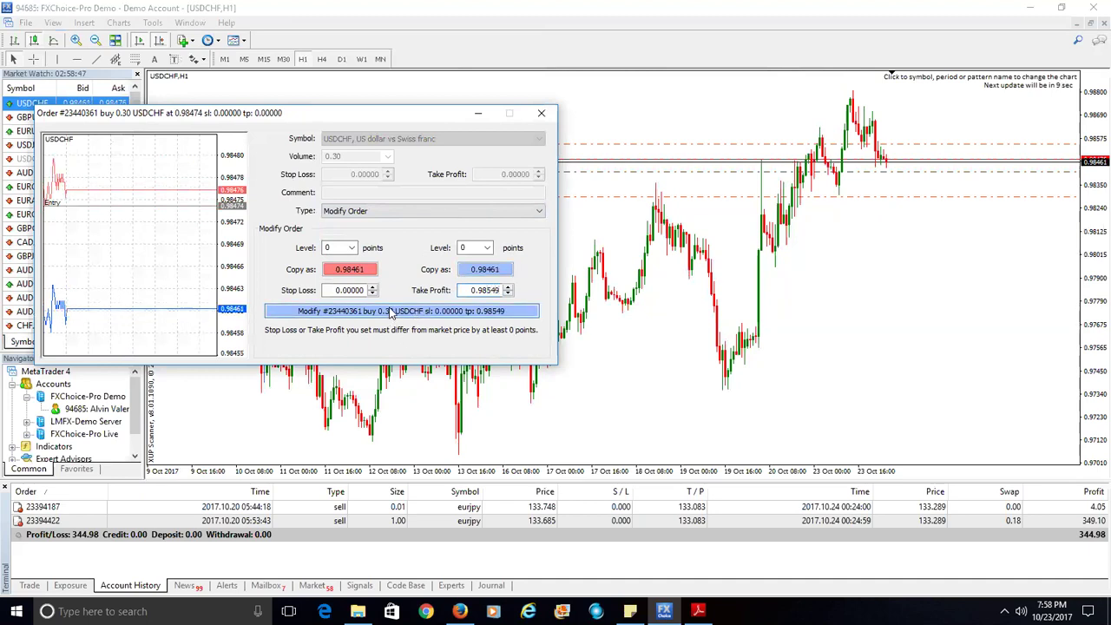
click(390, 311)
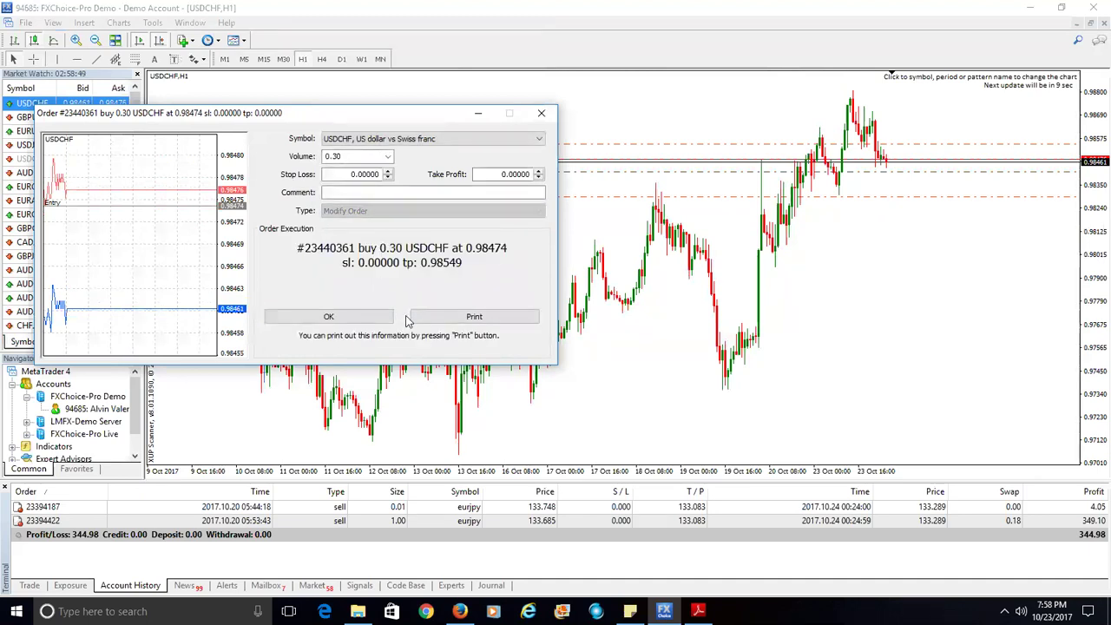
click(367, 320)
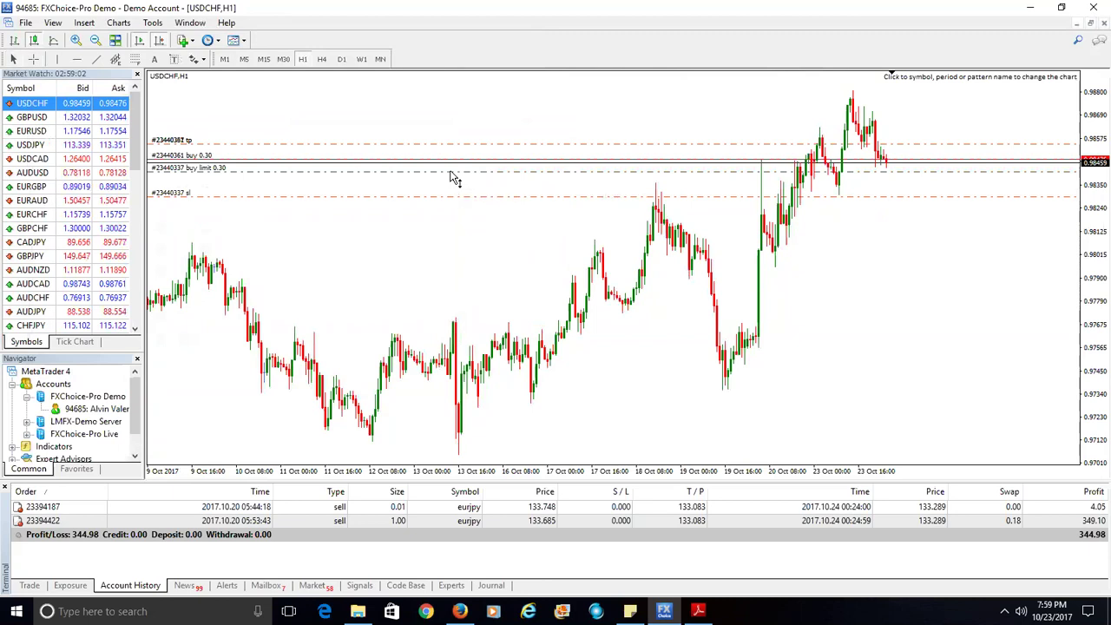
double_click(451, 174)
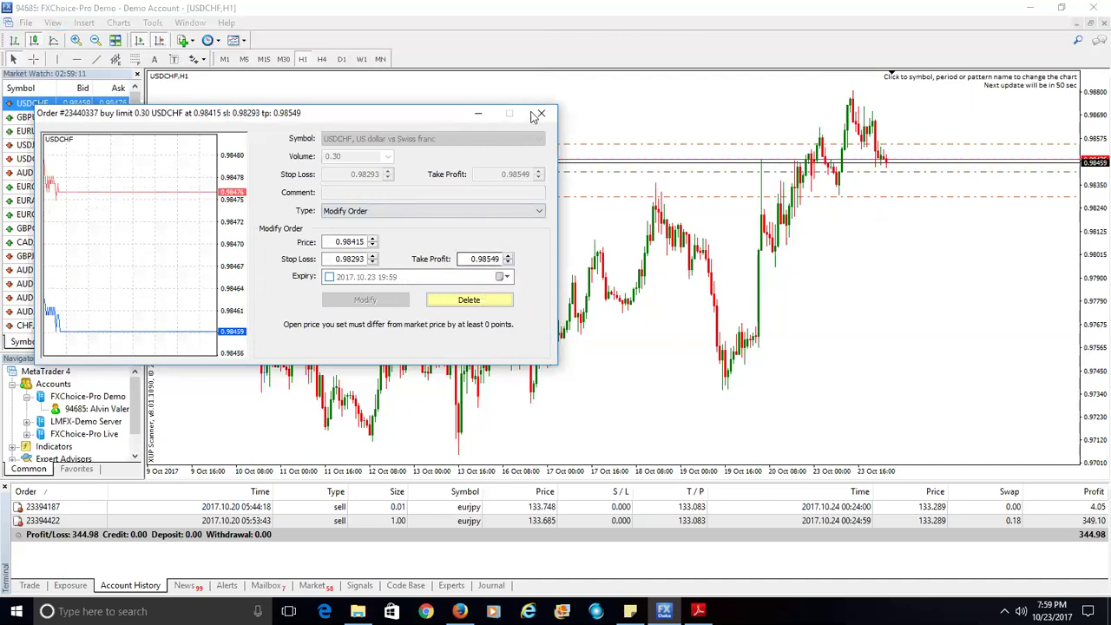
click(542, 115)
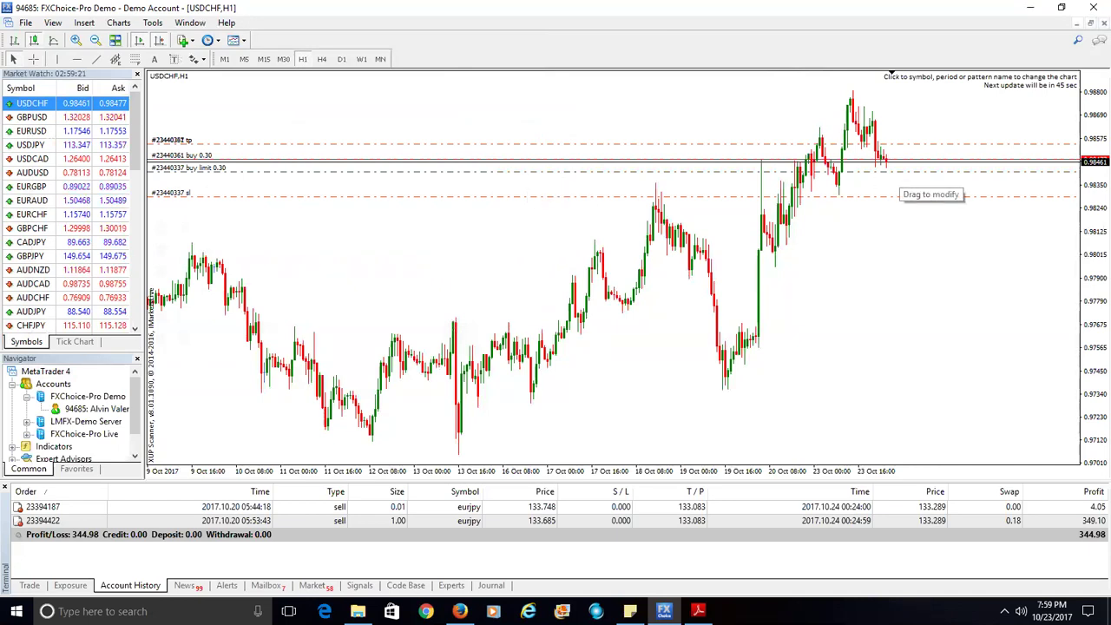
double_click(890, 196)
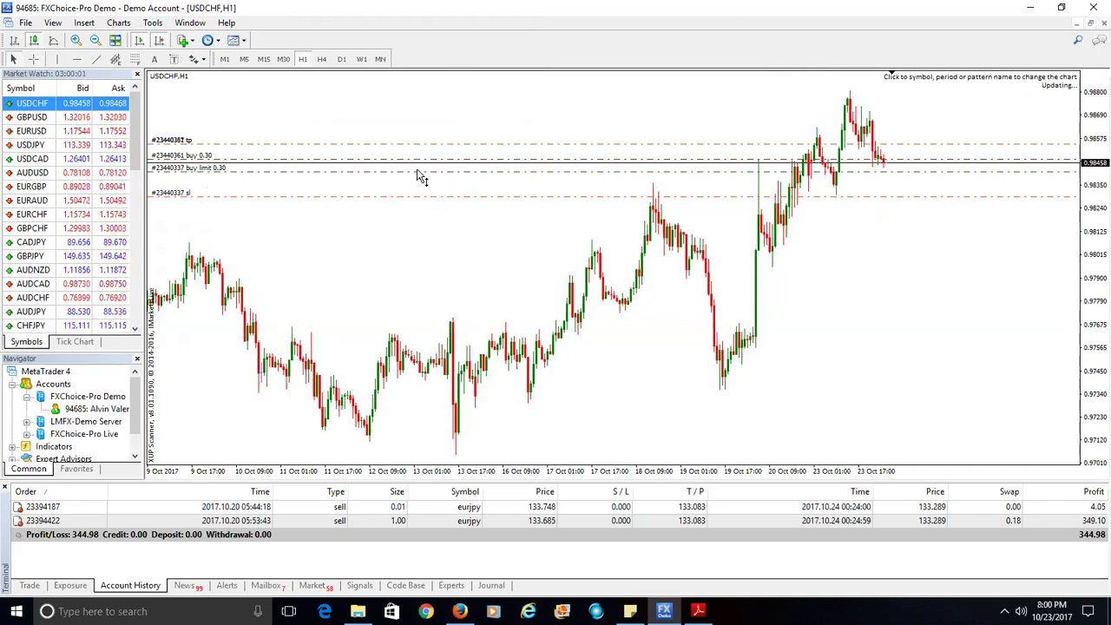
double_click(417, 170)
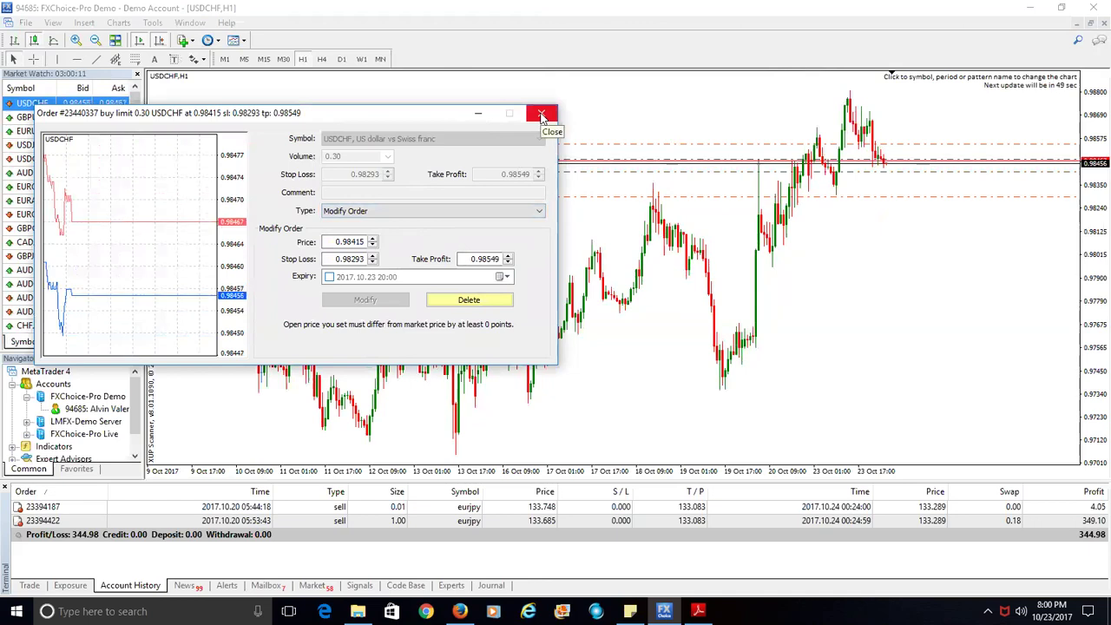
click(541, 115)
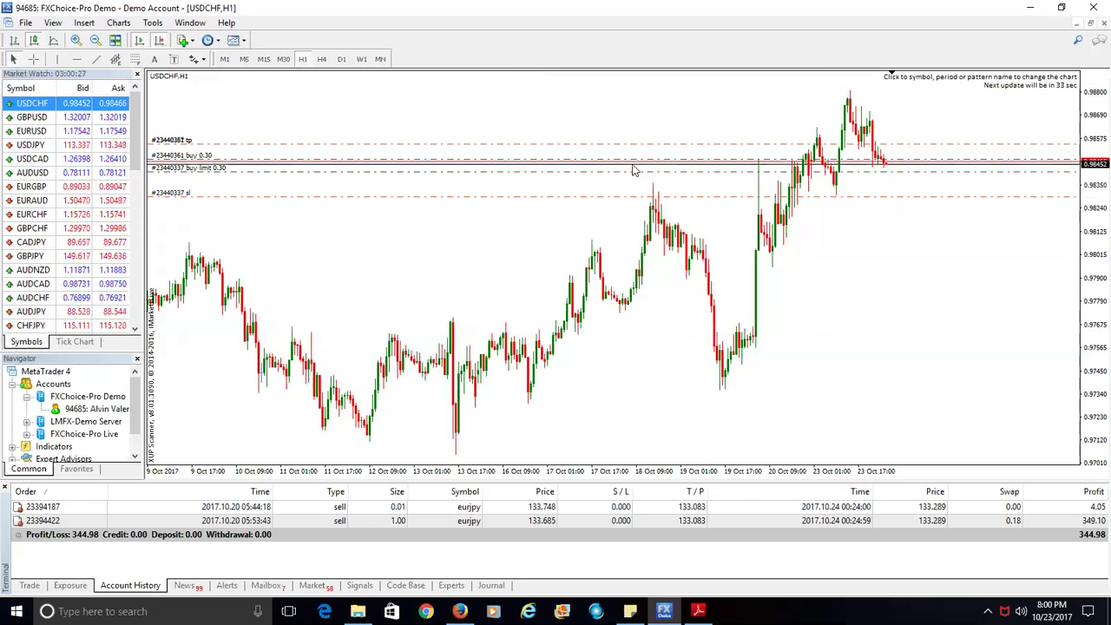
Step: Inspect the buy limit's expiry calendar without changes, then open the 0.30 market buy's modify window
double_click(283, 173)
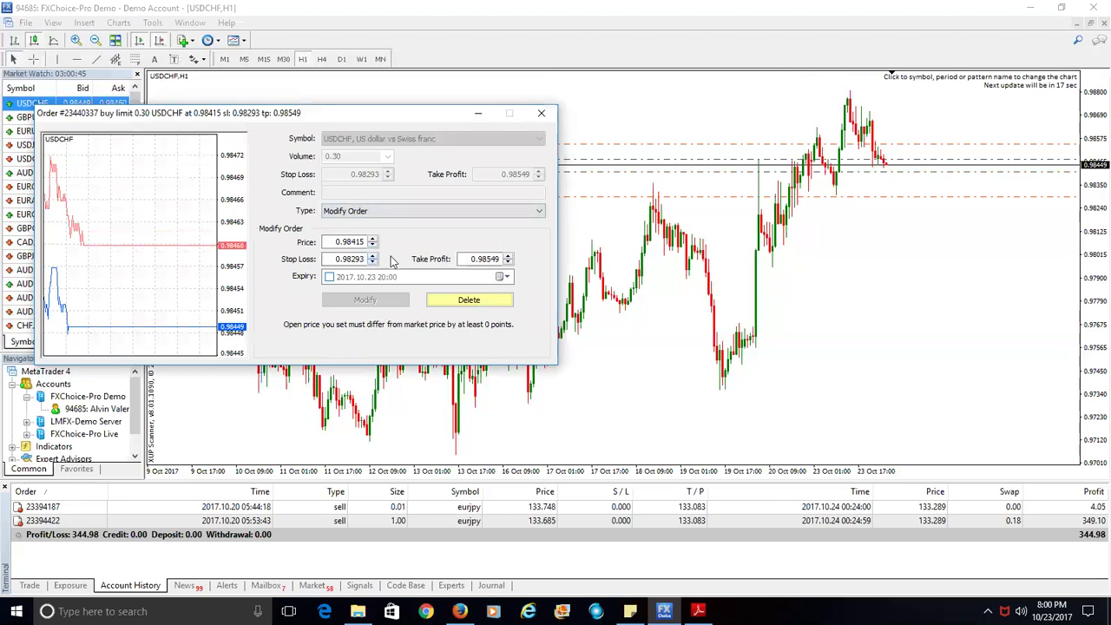
click(506, 278)
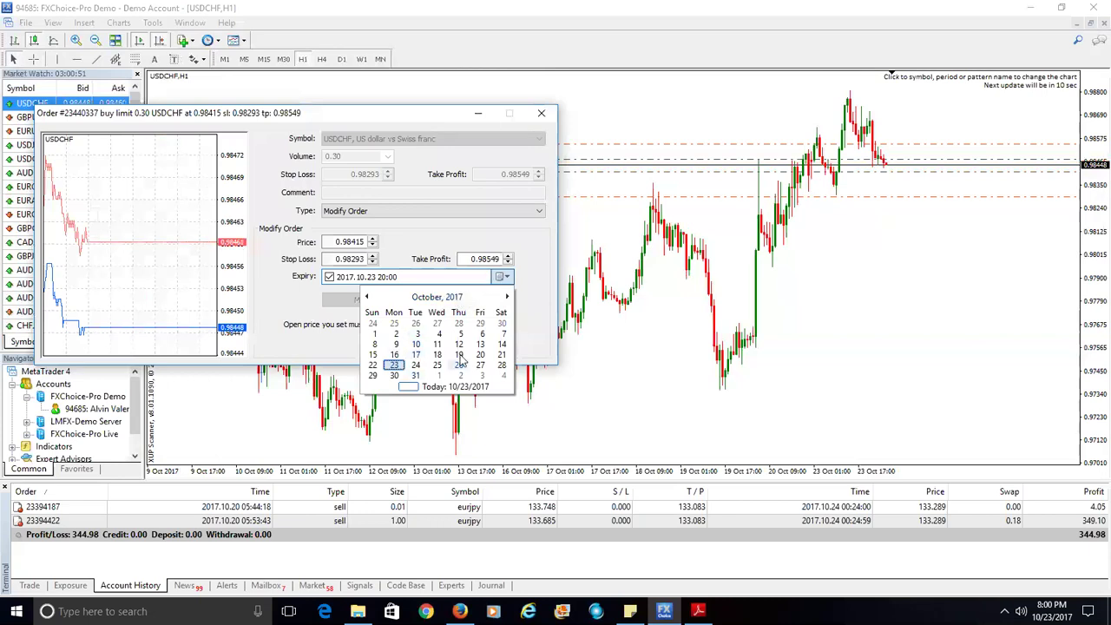
click(420, 239)
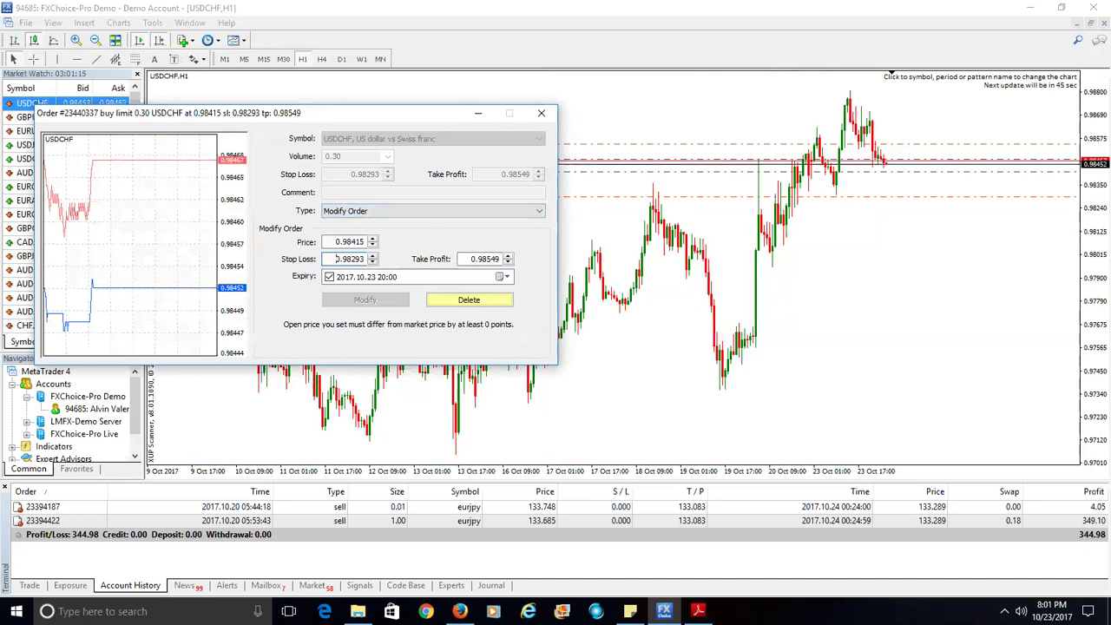
mouse_move(698, 611)
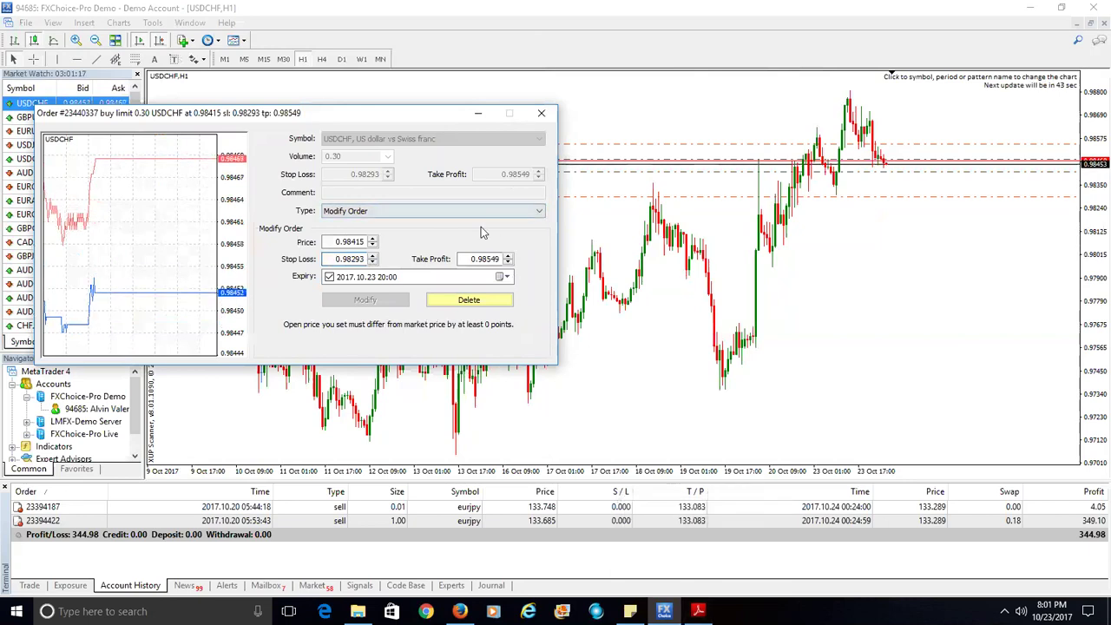
click(540, 115)
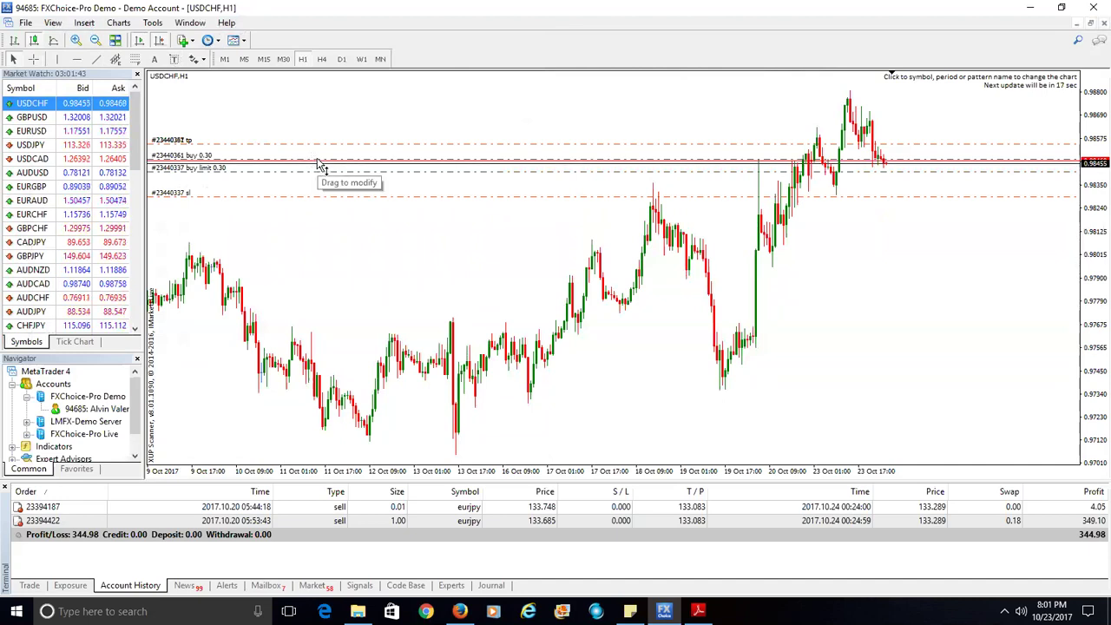
double_click(319, 165)
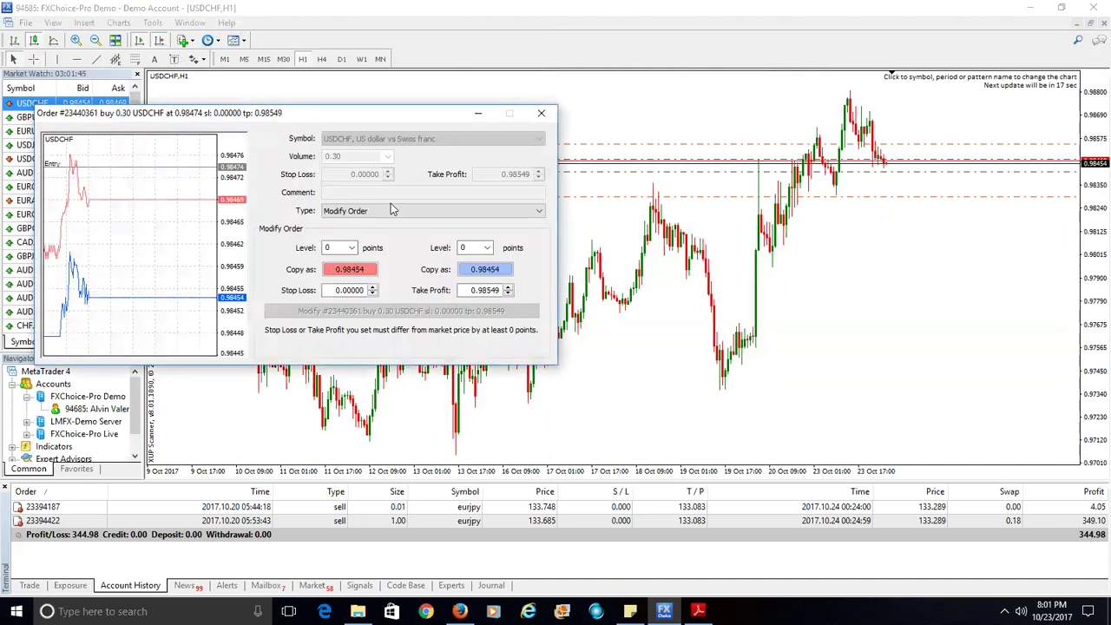
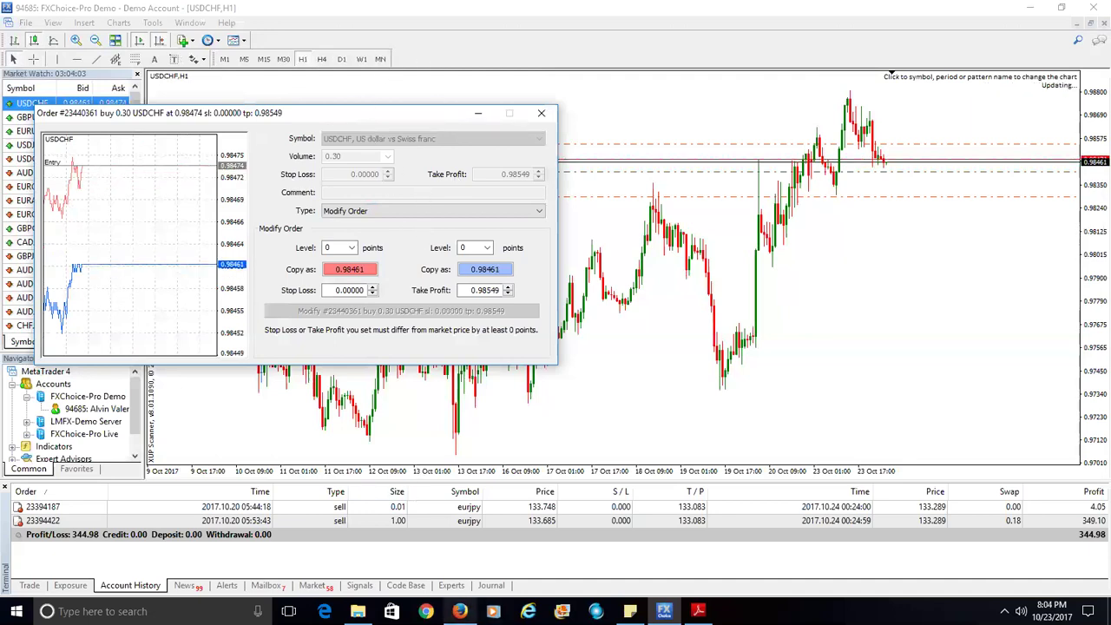
Step: Switch to the IMLHarmonicScanner Firefox window showing the USDCHF H1 Gartley pattern (TP#1 0.98549)
mouse_move(459, 611)
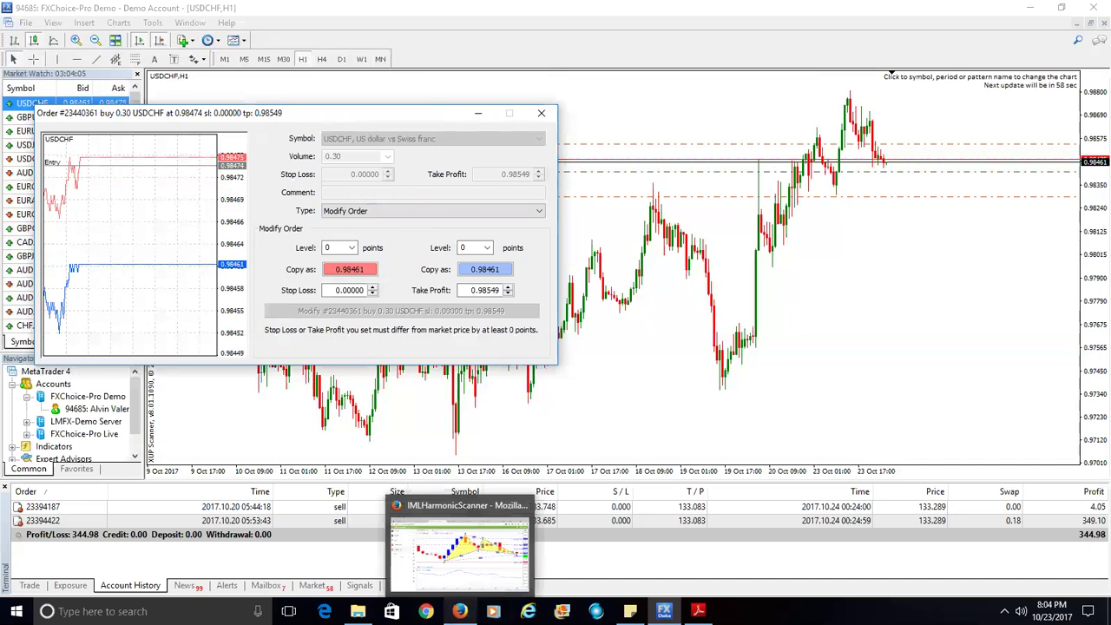
click(459, 546)
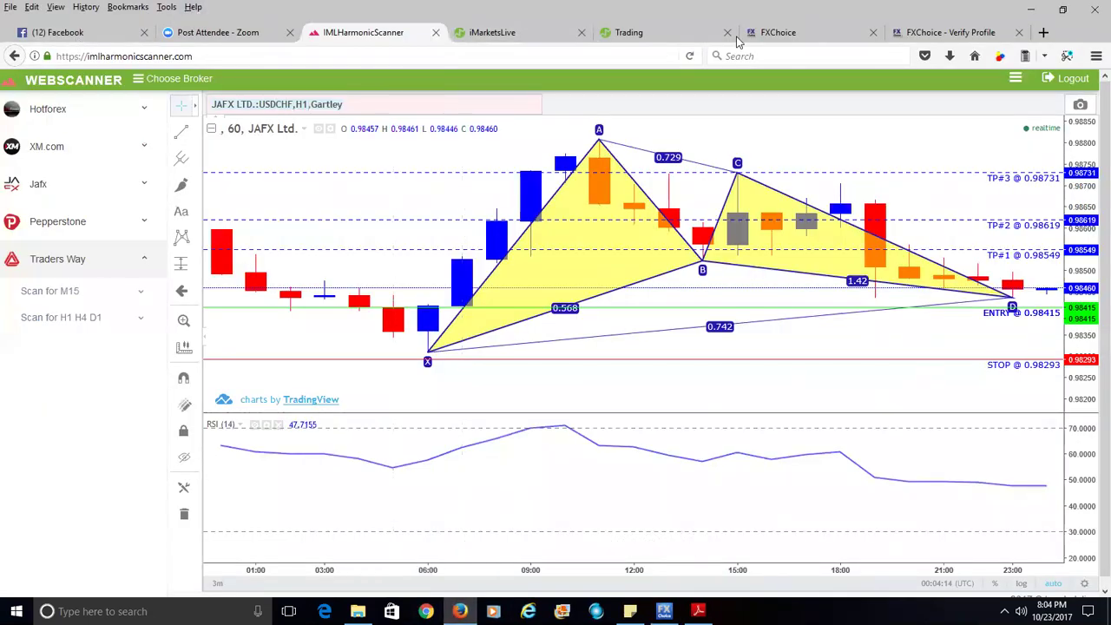
Step: Open Gmail from the Top Sites tile in a new Firefox tab
key(ctrl+t)
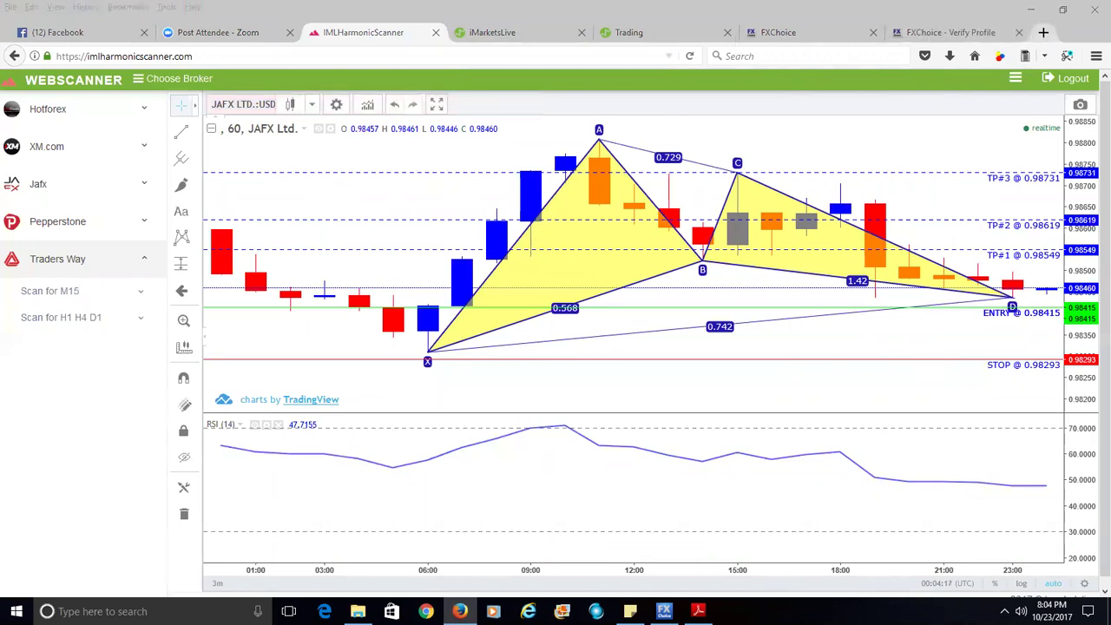
click(86, 234)
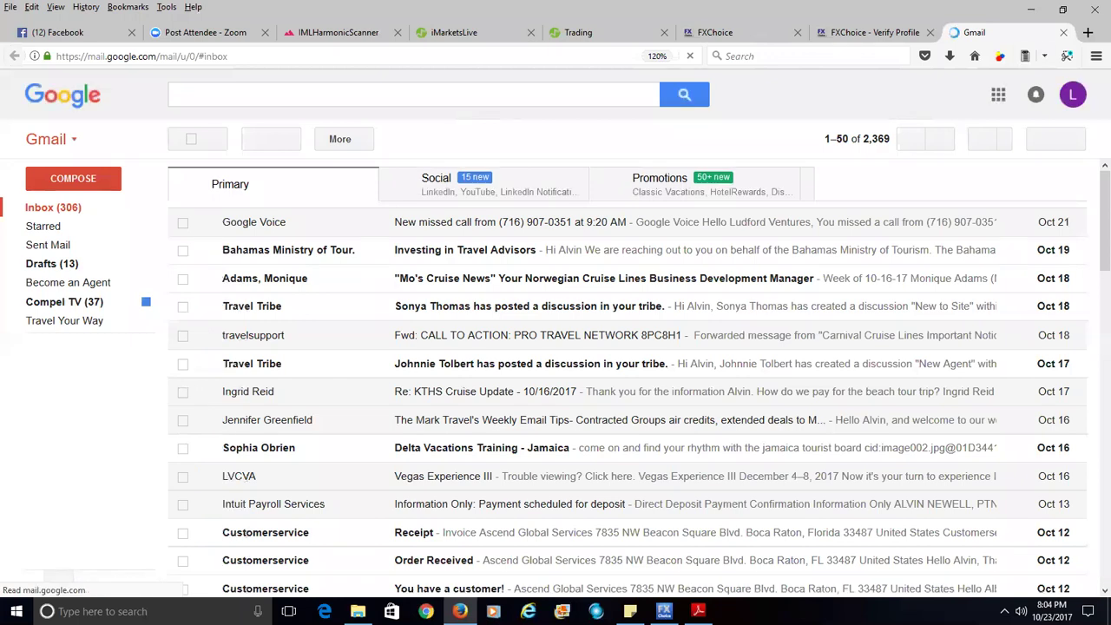
Step: Switch to the other Google account's inbox and open the newest Swipetrade signal email
click(1073, 95)
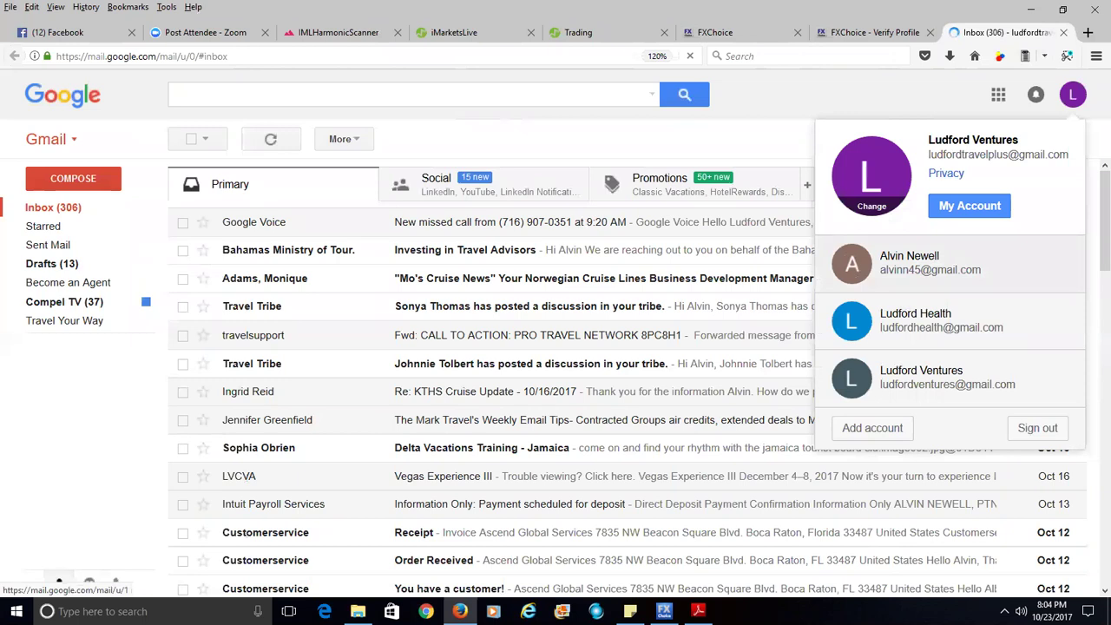
click(777, 206)
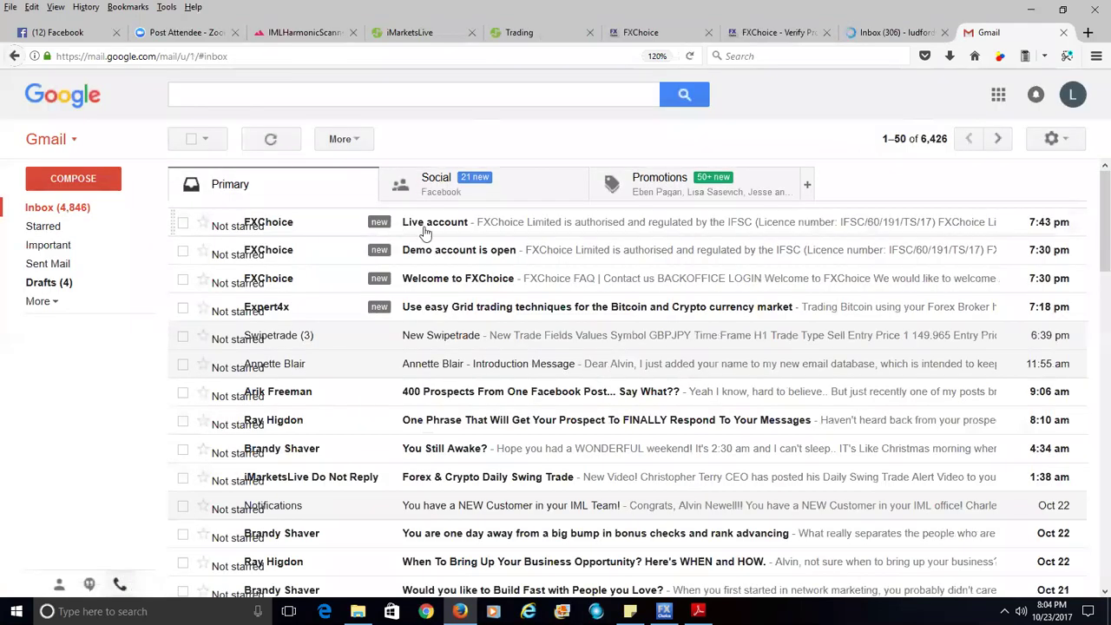
click(442, 334)
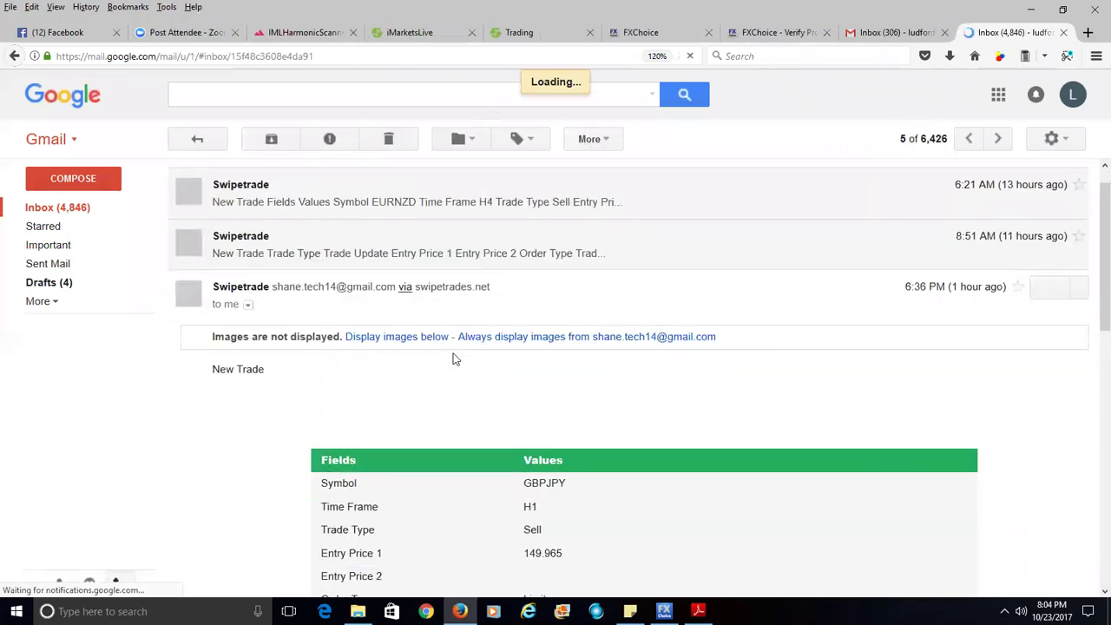
Step: Read the GBPJPY Sell Limit signal: stop 150.267, targets 149.600, 149.258 and 148.922
scroll(452, 358, down, 3)
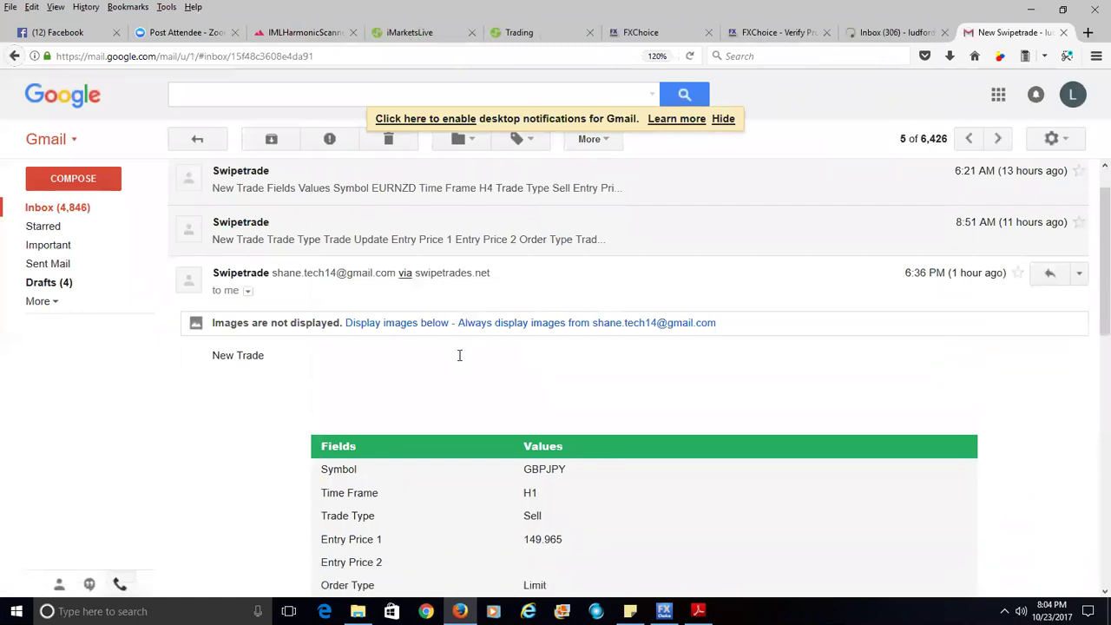
scroll(460, 356, down, 4)
scroll(460, 357, up, 1)
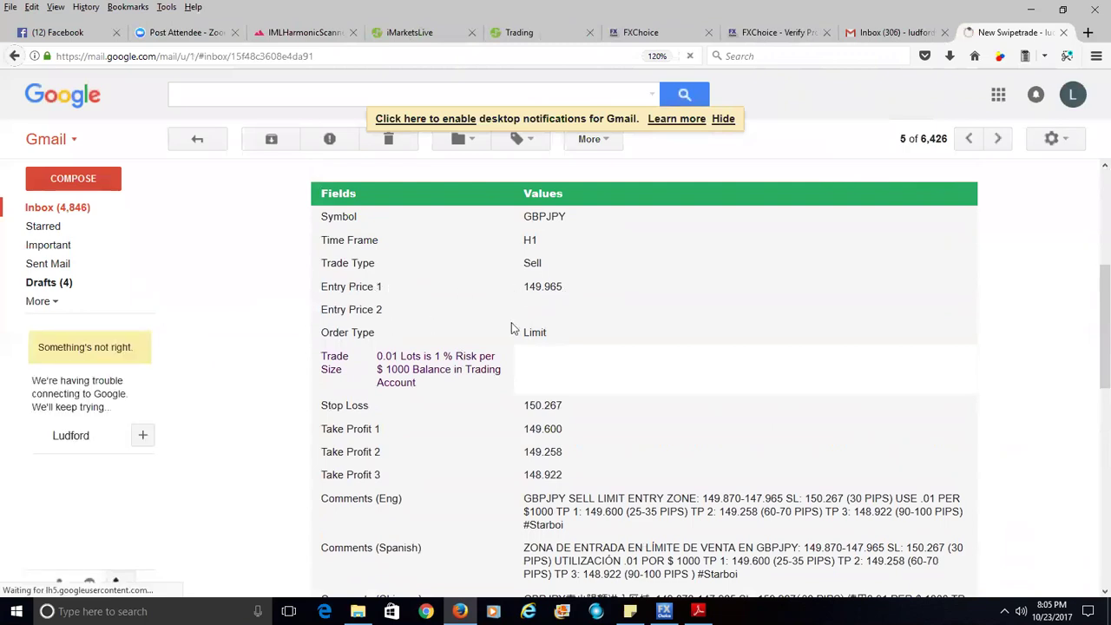
scroll(512, 327, down, 1)
scroll(512, 327, up, 1)
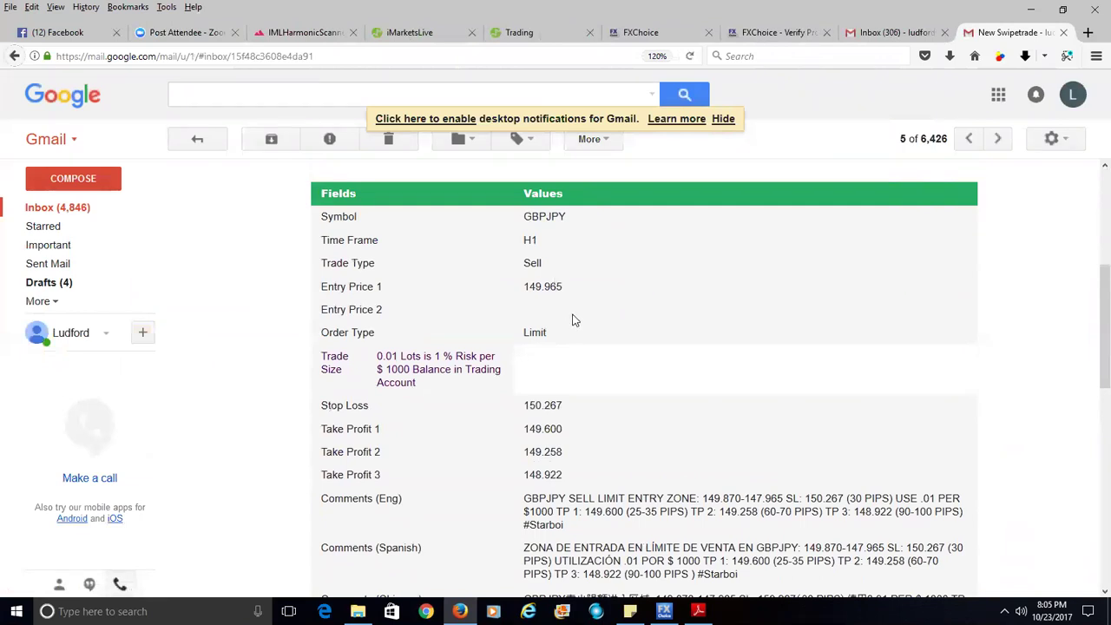
scroll(576, 310, down, 2)
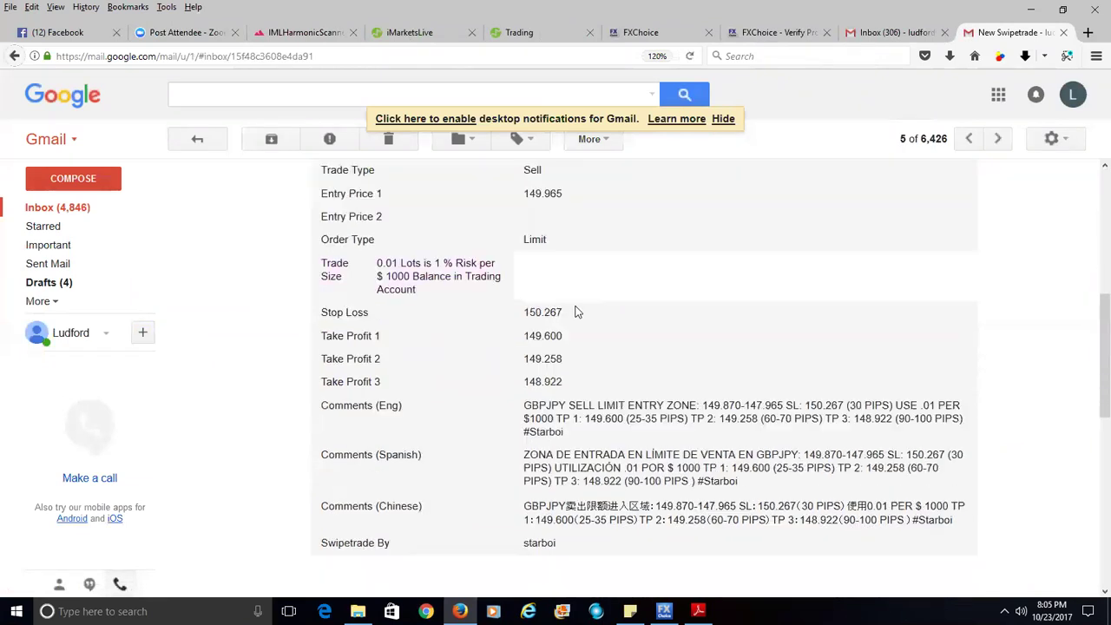
scroll(576, 310, up, 6)
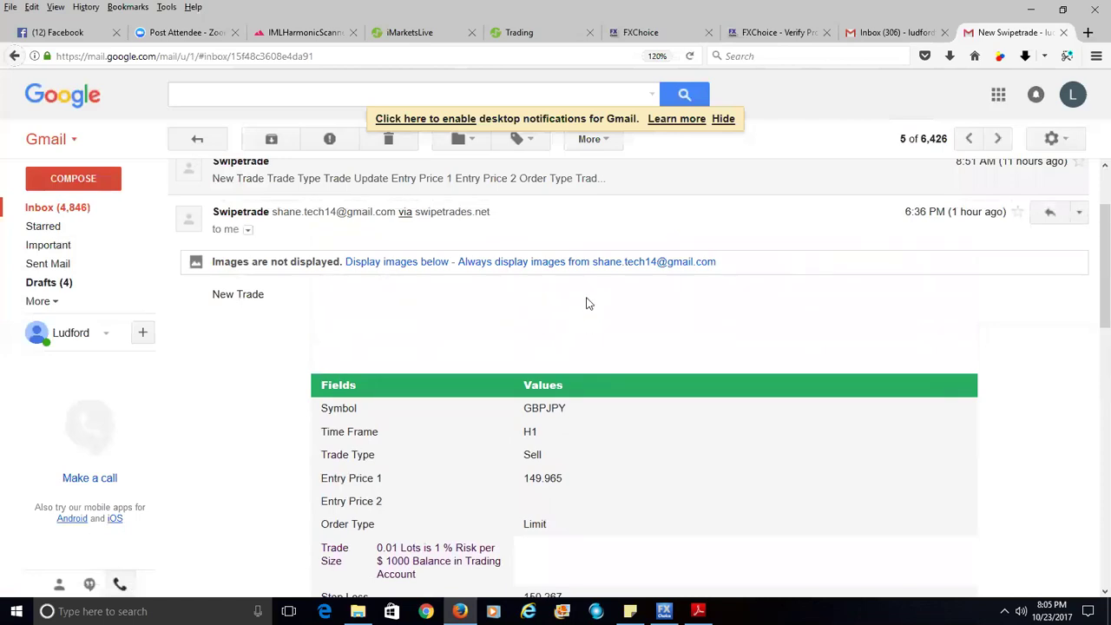
scroll(588, 301, down, 5)
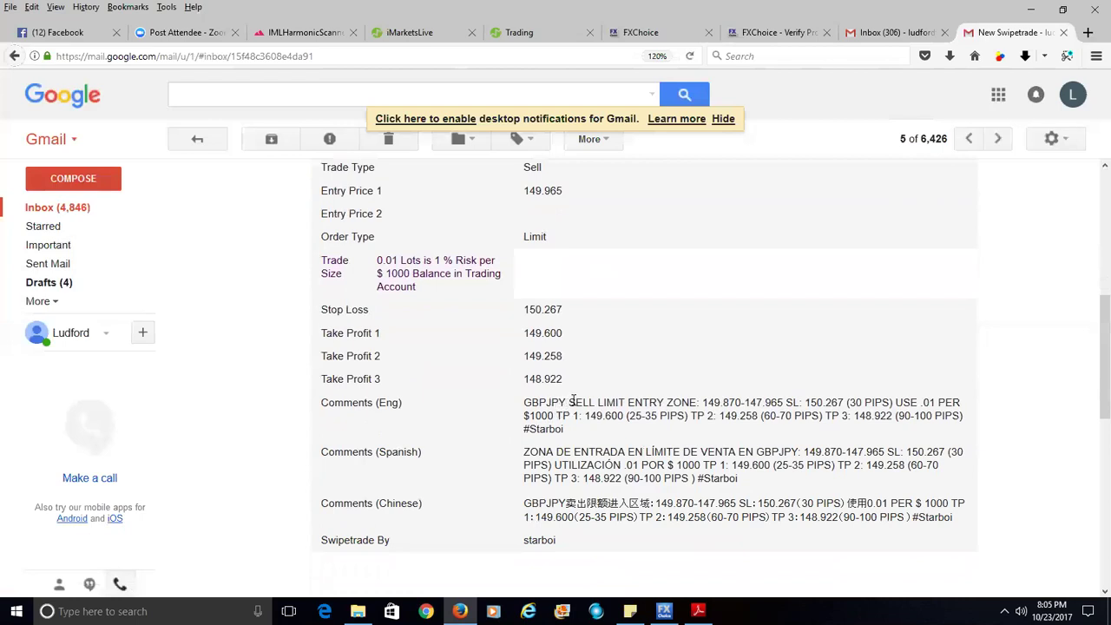
scroll(573, 400, up, 2)
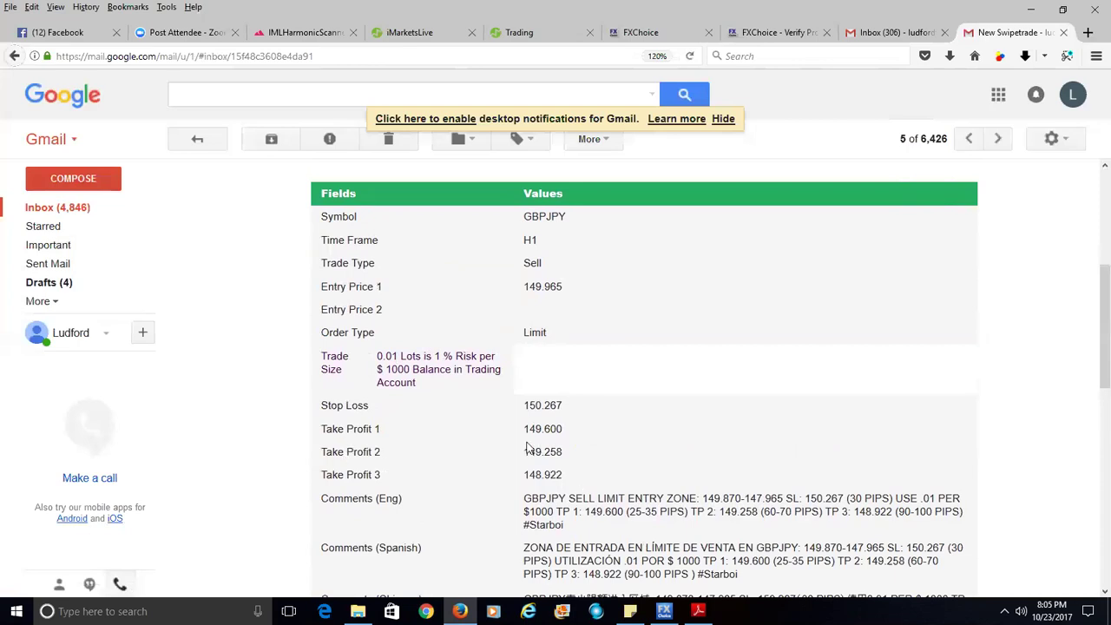
scroll(525, 438, down, 2)
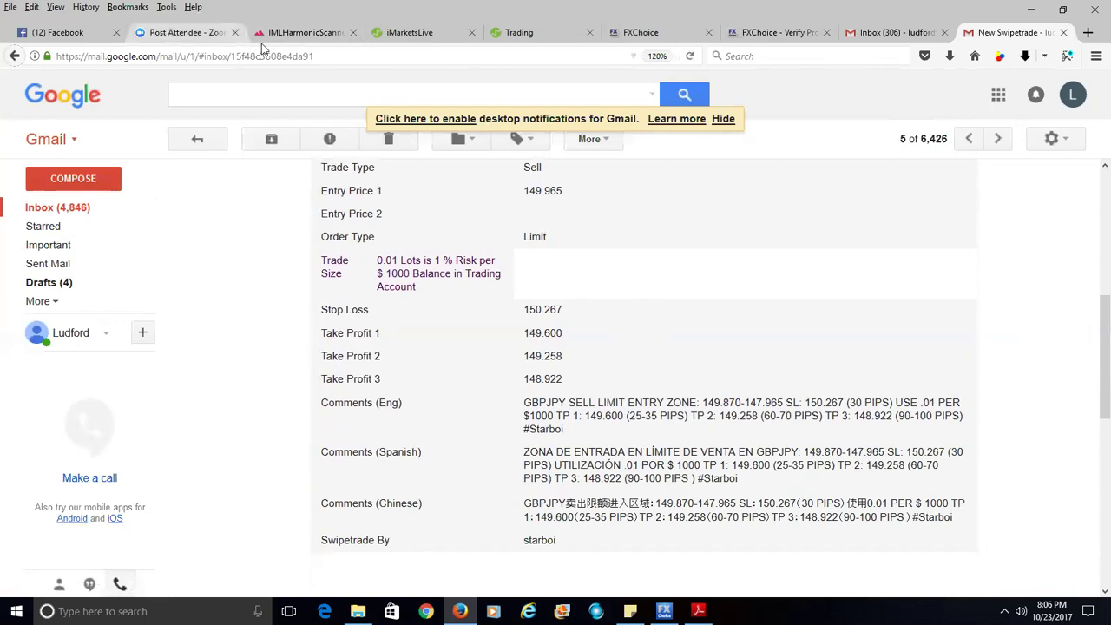
Step: Check the signal email against the scanner, ending on the USDCHF H1 Gartley chart (entry 0.98415)
click(294, 39)
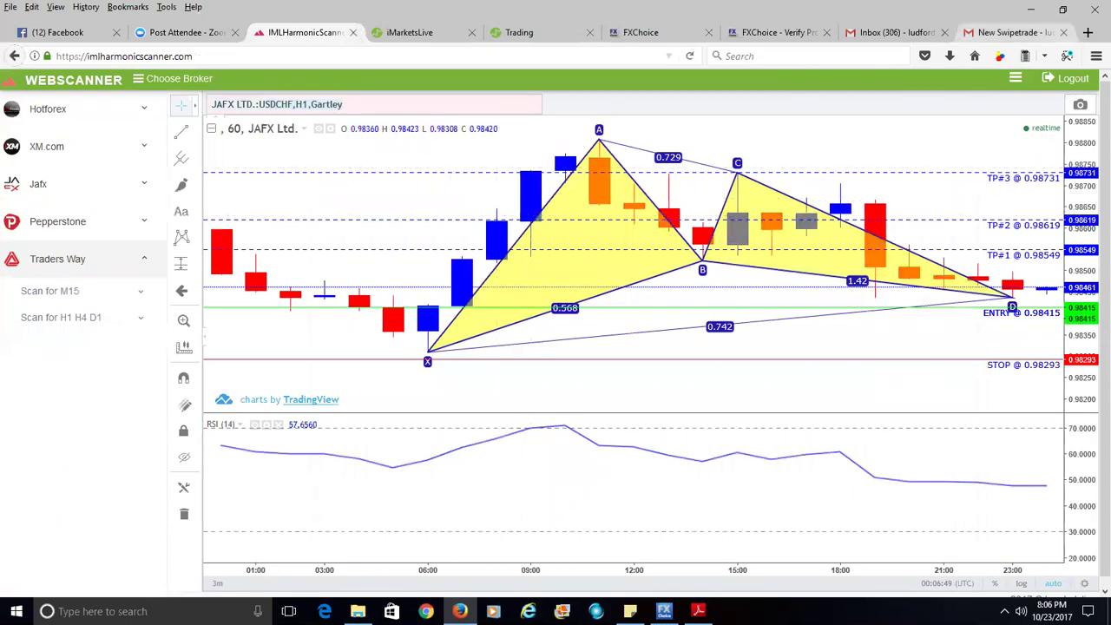
click(1011, 32)
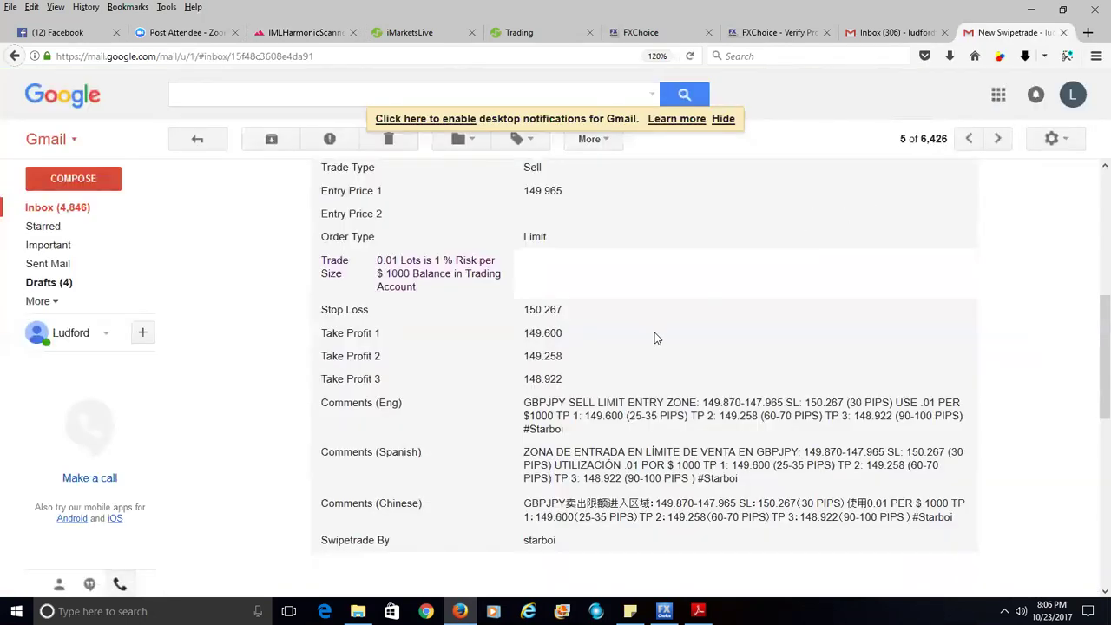
scroll(514, 273, up, 2)
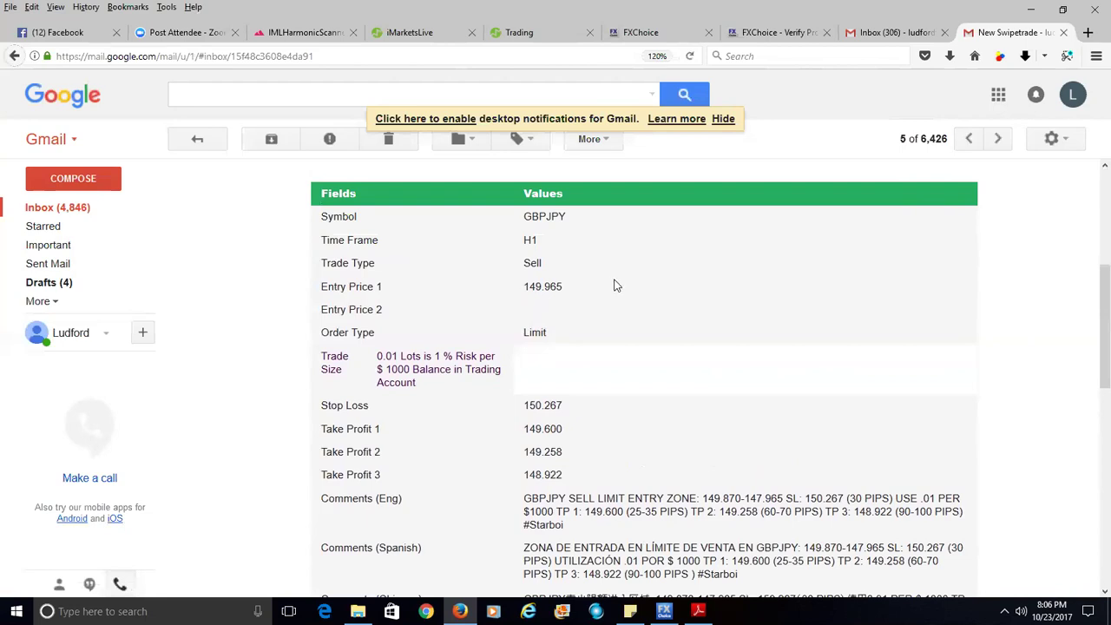
scroll(614, 284, down, 2)
scroll(616, 284, up, 2)
scroll(737, 251, up, 1)
scroll(741, 257, down, 1)
click(325, 33)
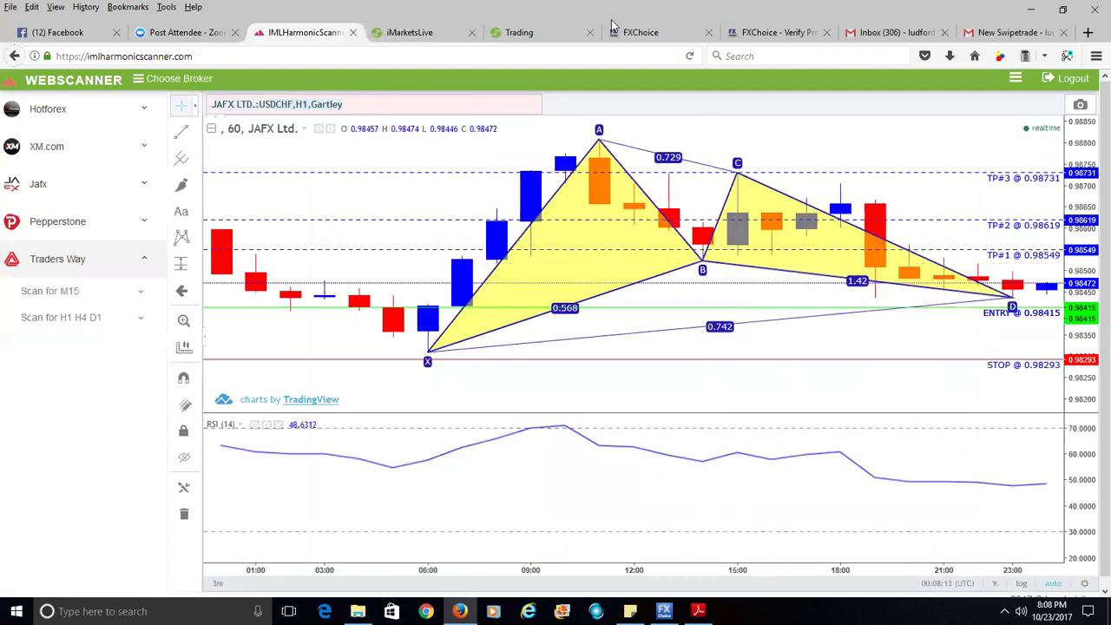
Step: Open the IML Academy Trading page to the BASIC 1 list with History of Forex
click(545, 32)
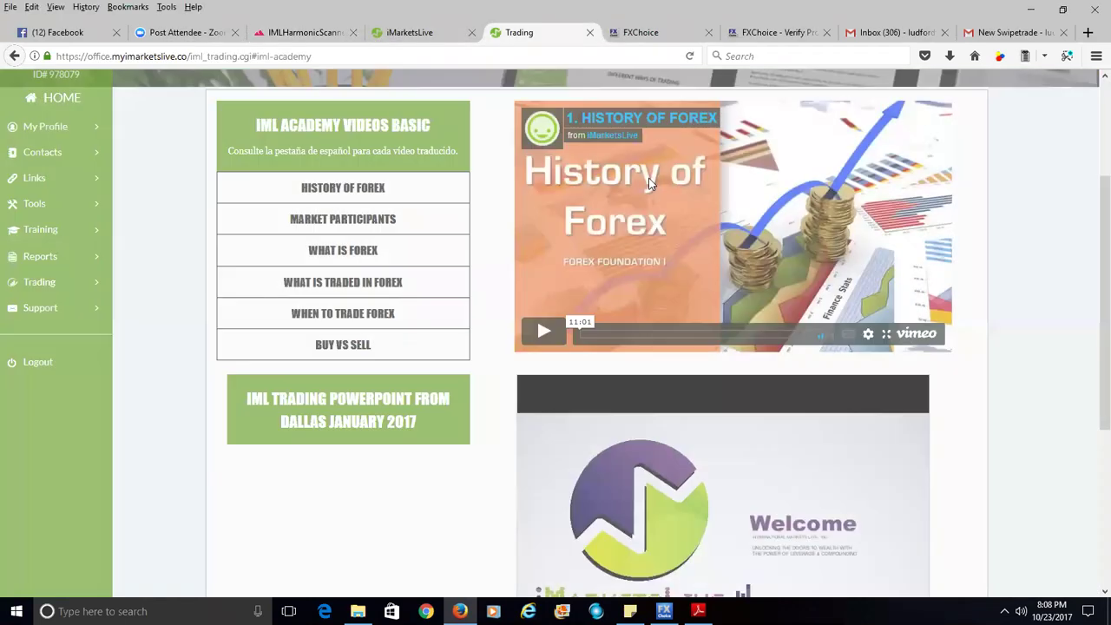
scroll(390, 240, up, 4)
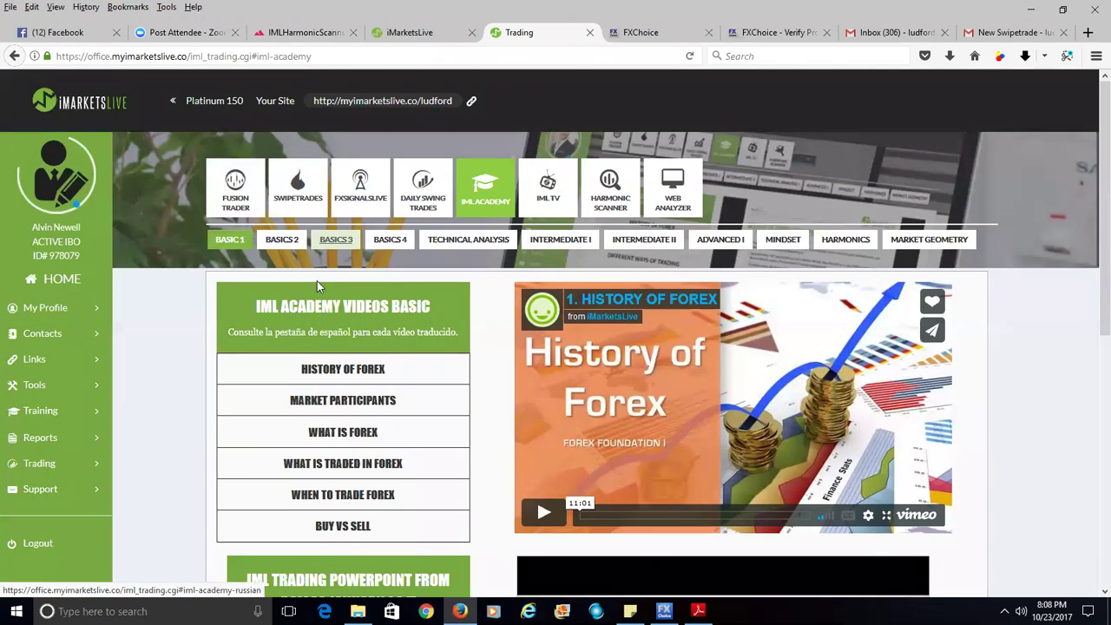
scroll(304, 304, down, 1)
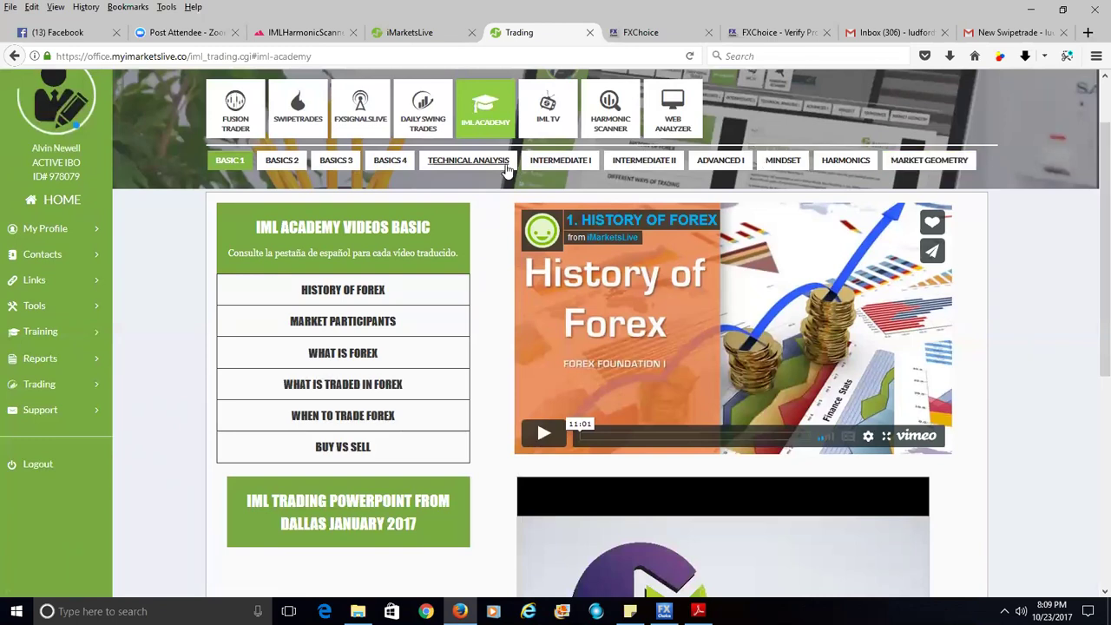
Step: Show the Technical Analysis videos and load The Power of Twin Trading
click(466, 161)
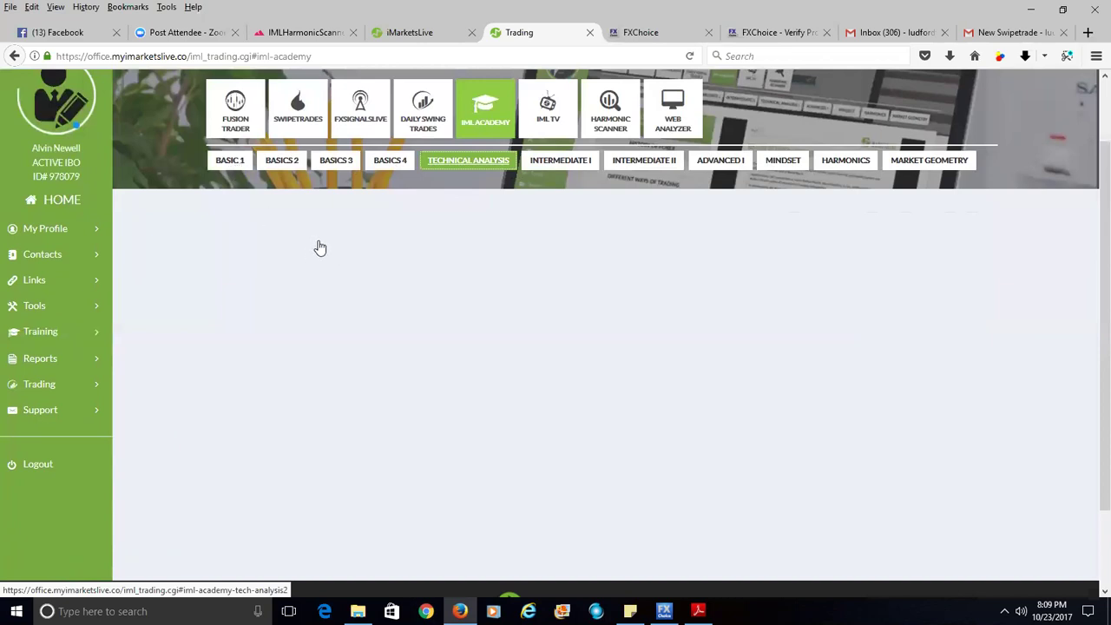
click(390, 161)
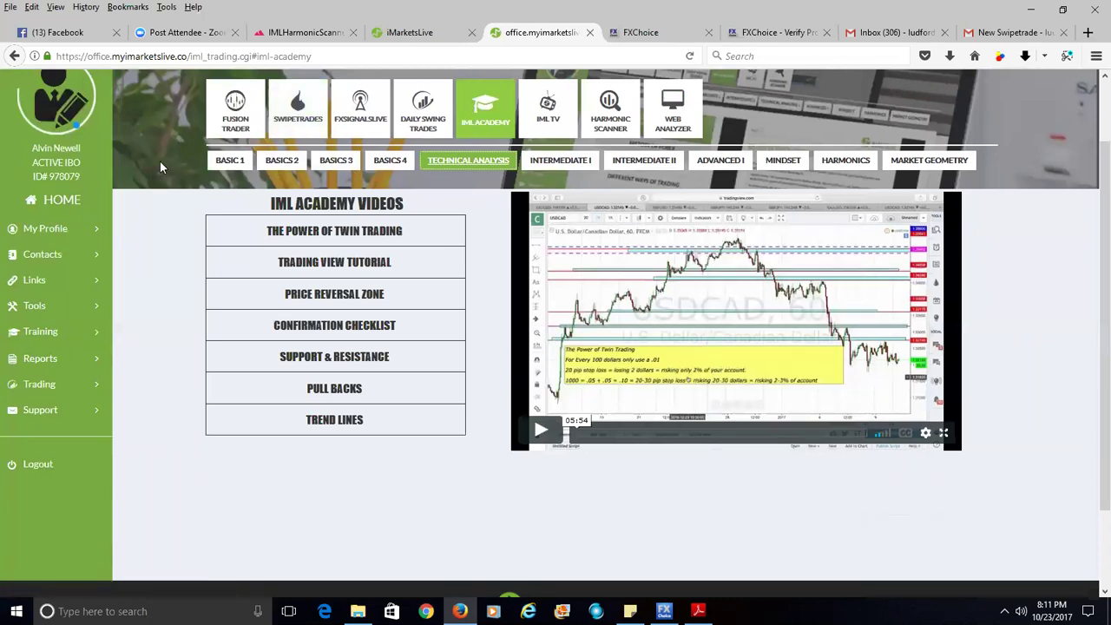
Step: Return to the USDCHF H1 Gartley chart on the scanner tab (TP#3 0.98731, stop 0.98293)
click(306, 35)
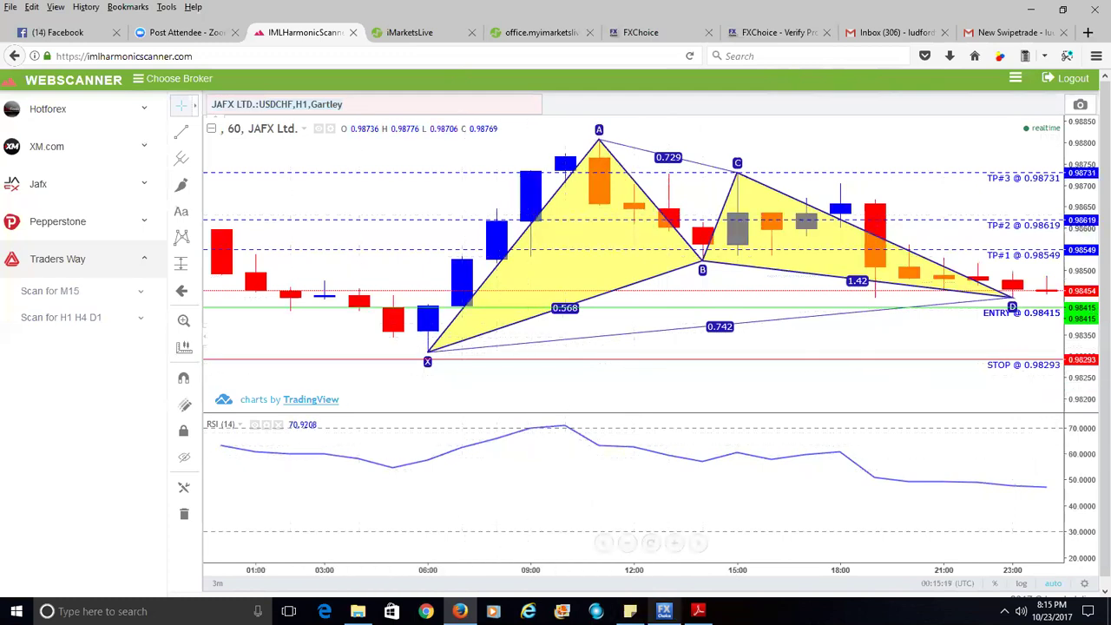
Step: Bring MetaTrader 4 to the front and close the USDCHF Modify Order window
mouse_move(664, 611)
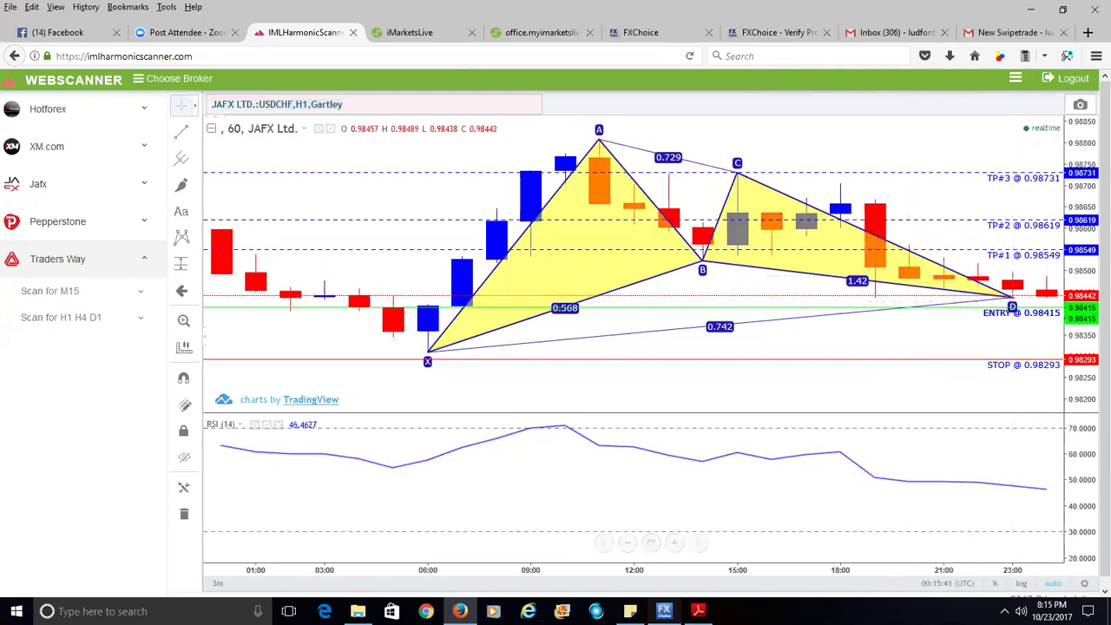
click(664, 611)
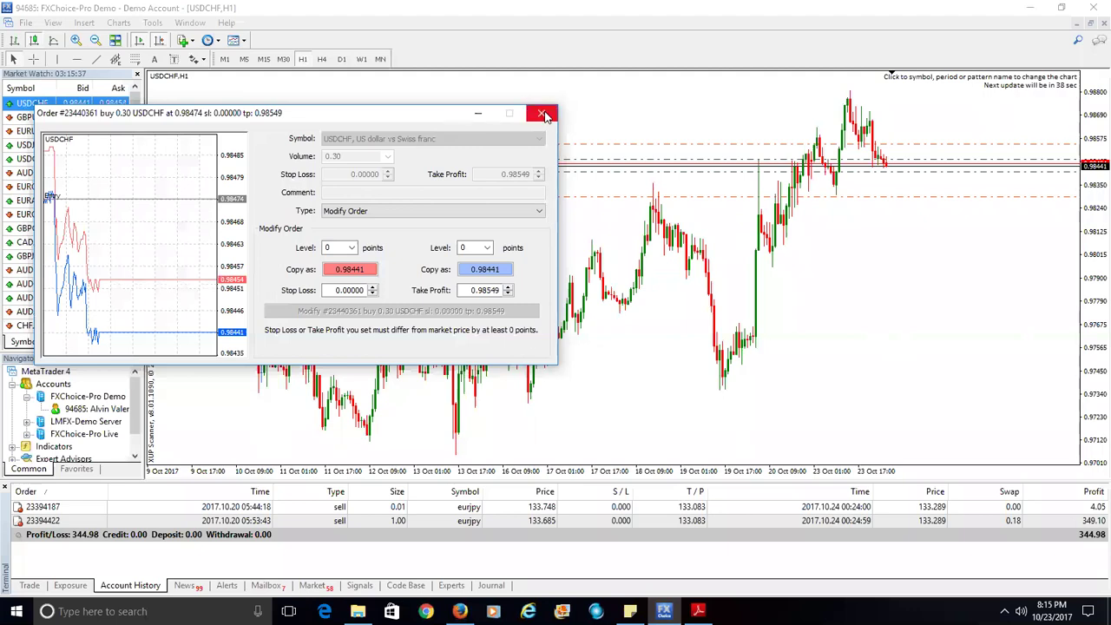
click(540, 113)
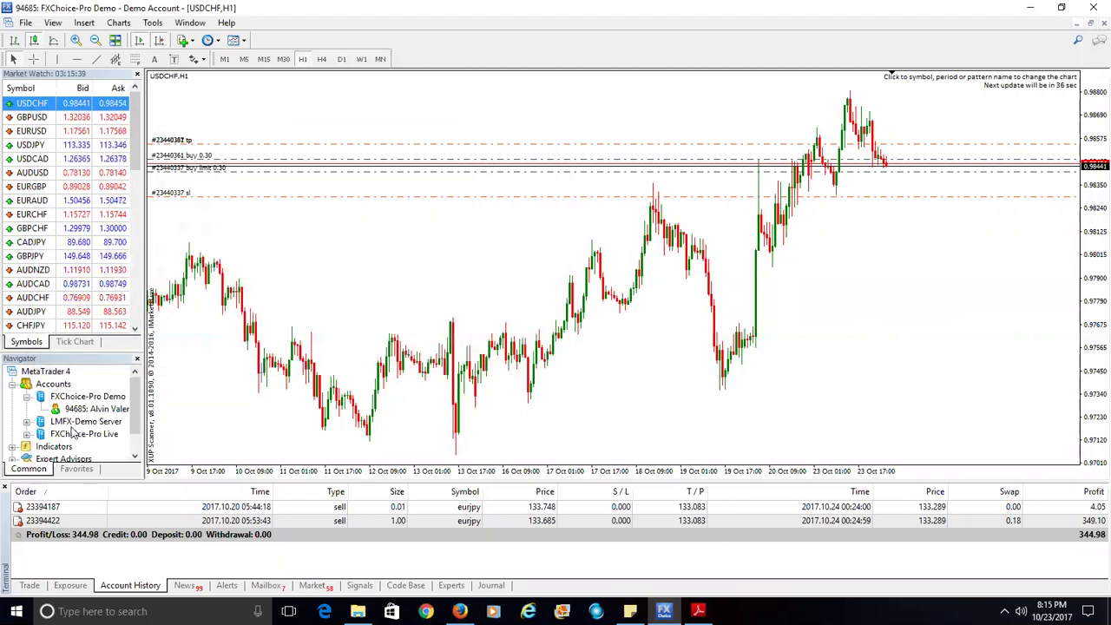
Step: Log into the FXChoice-Pro Live account from the Navigator instead of the demo account
click(27, 397)
click(27, 422)
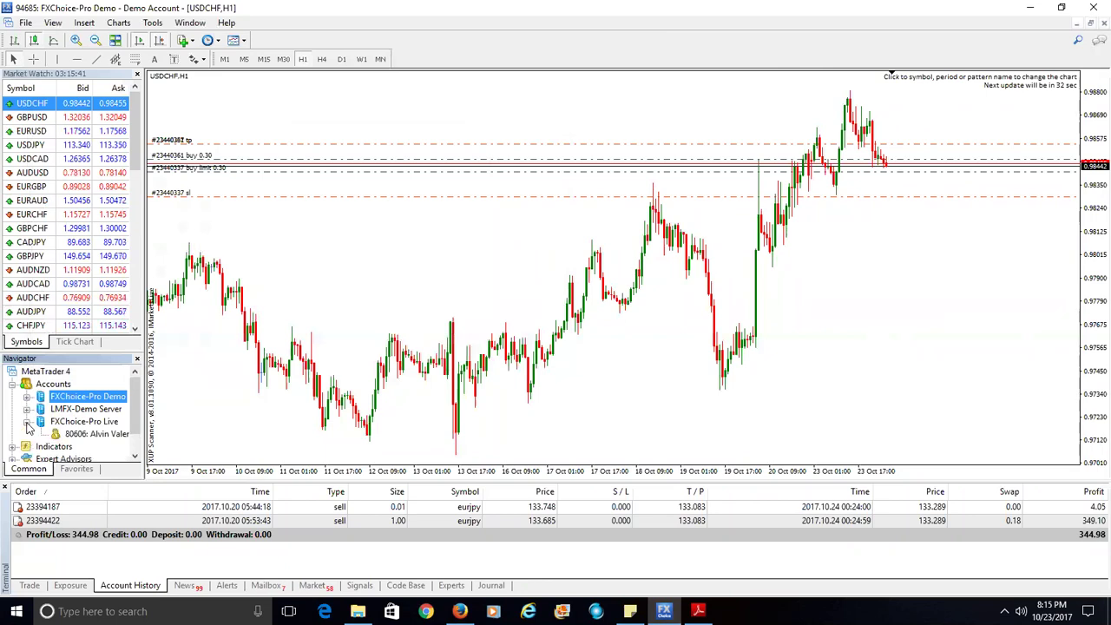
double_click(73, 437)
click(252, 260)
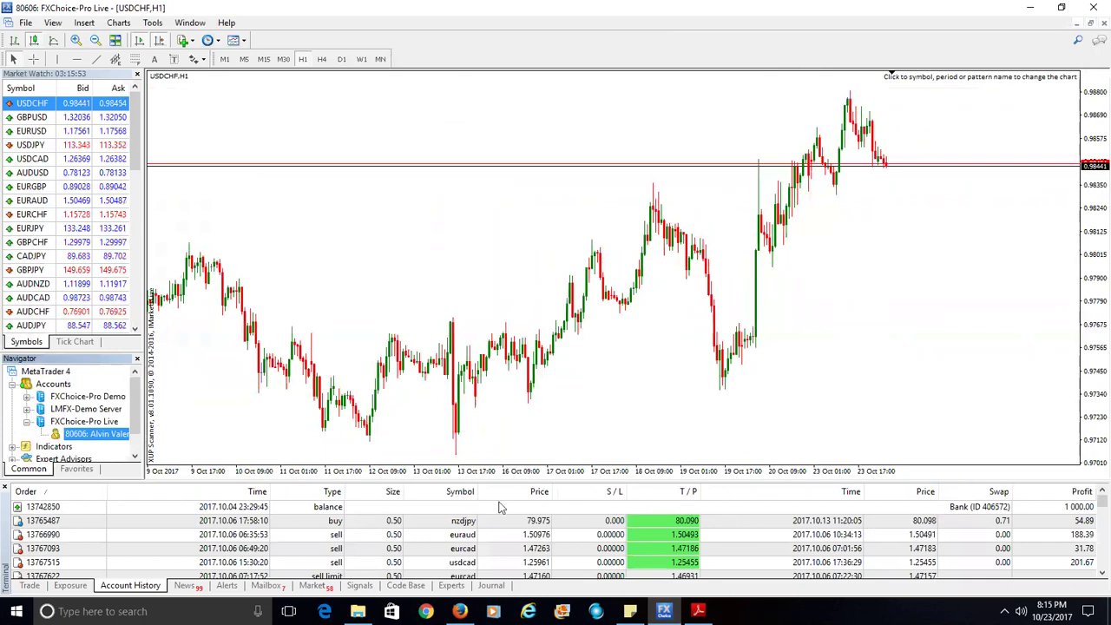
Step: Scroll the closed trades to the 2,295.43 balance total, select the losing usdjpy sell, then show the Journal
click(205, 512)
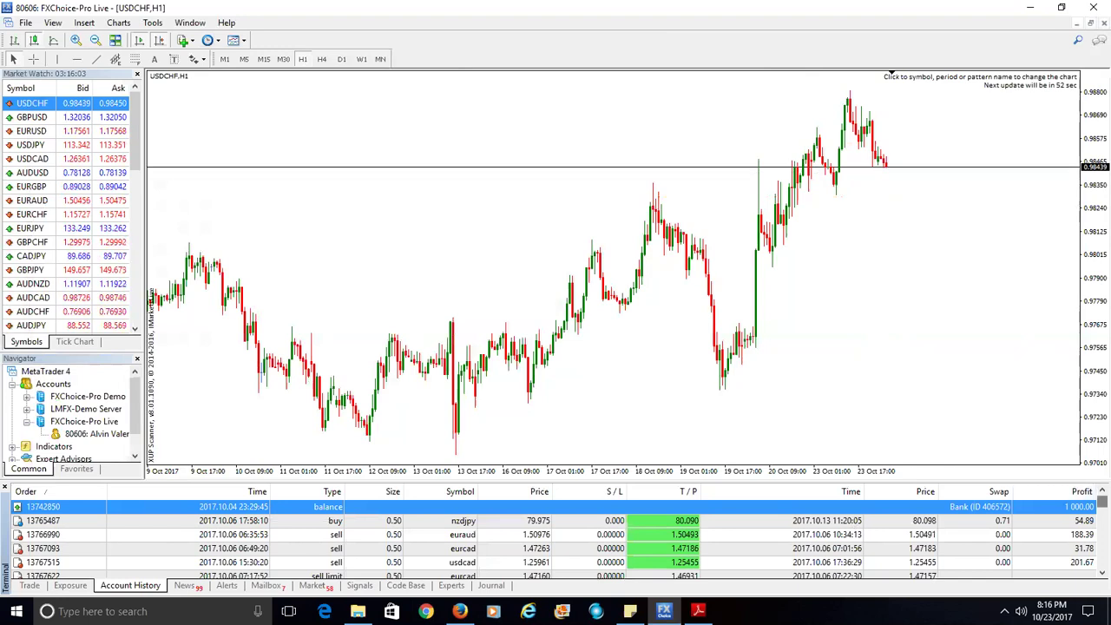
scroll(556, 538, down, 10)
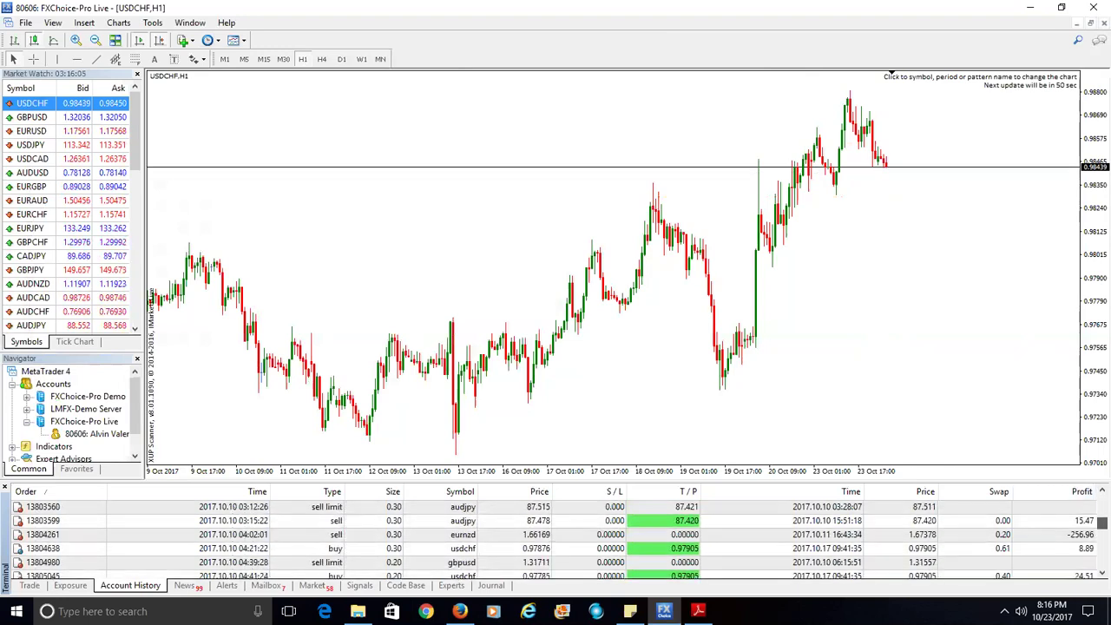
scroll(555, 538, down, 10)
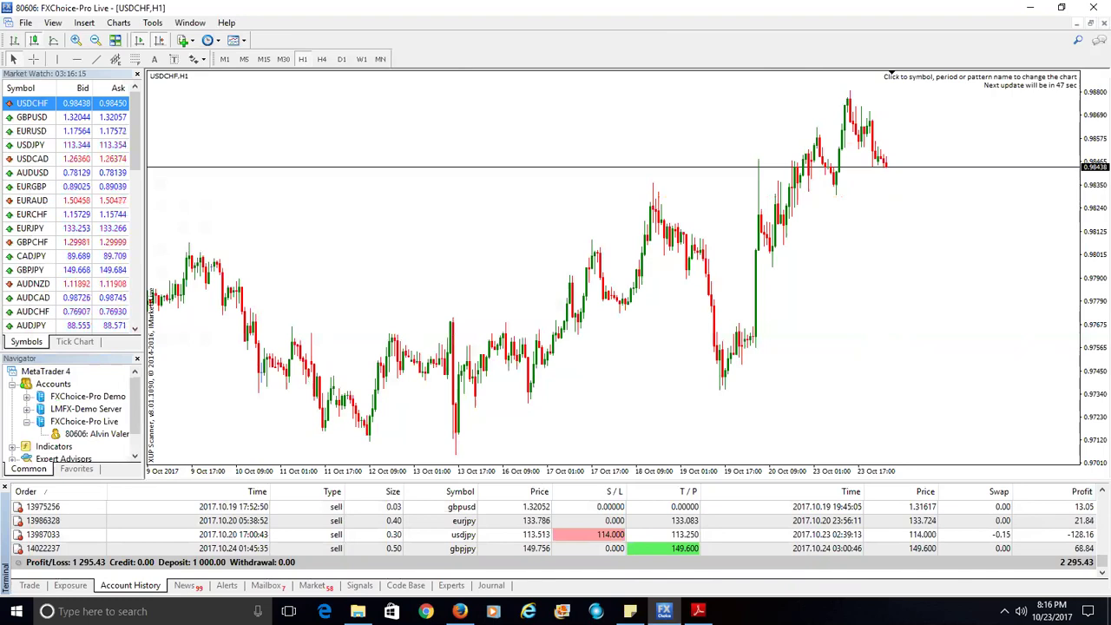
mouse_move(1052, 611)
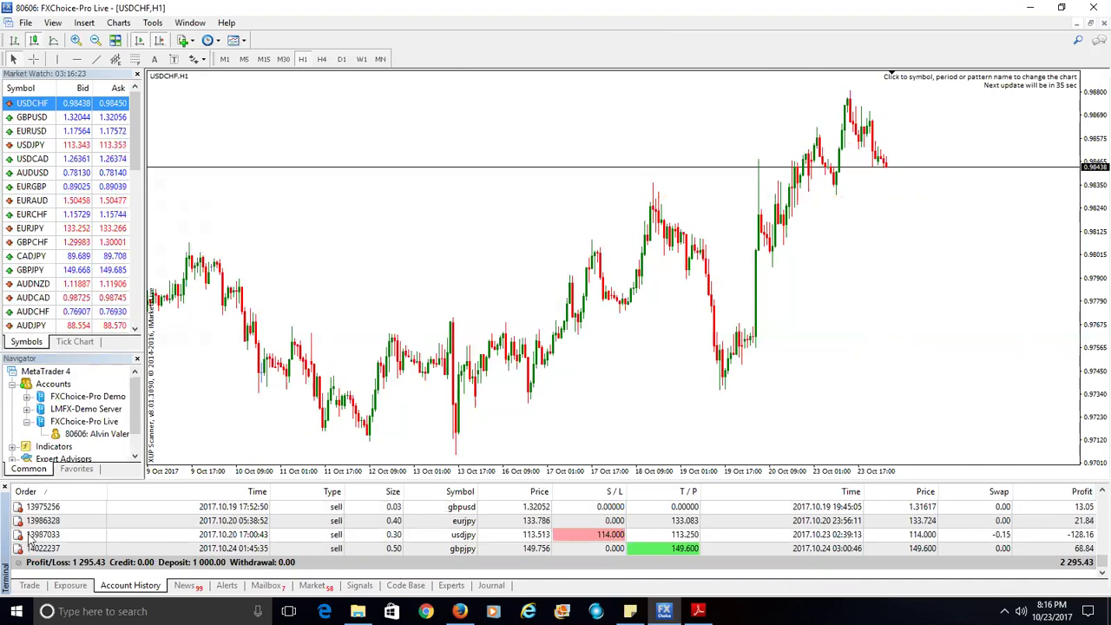
click(31, 534)
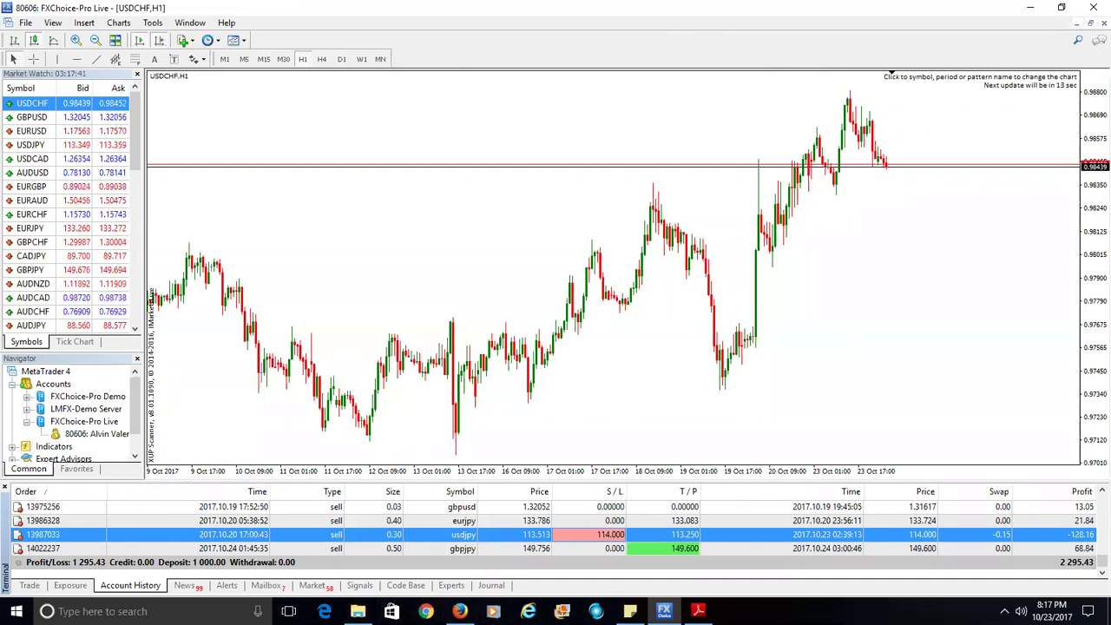
click(490, 585)
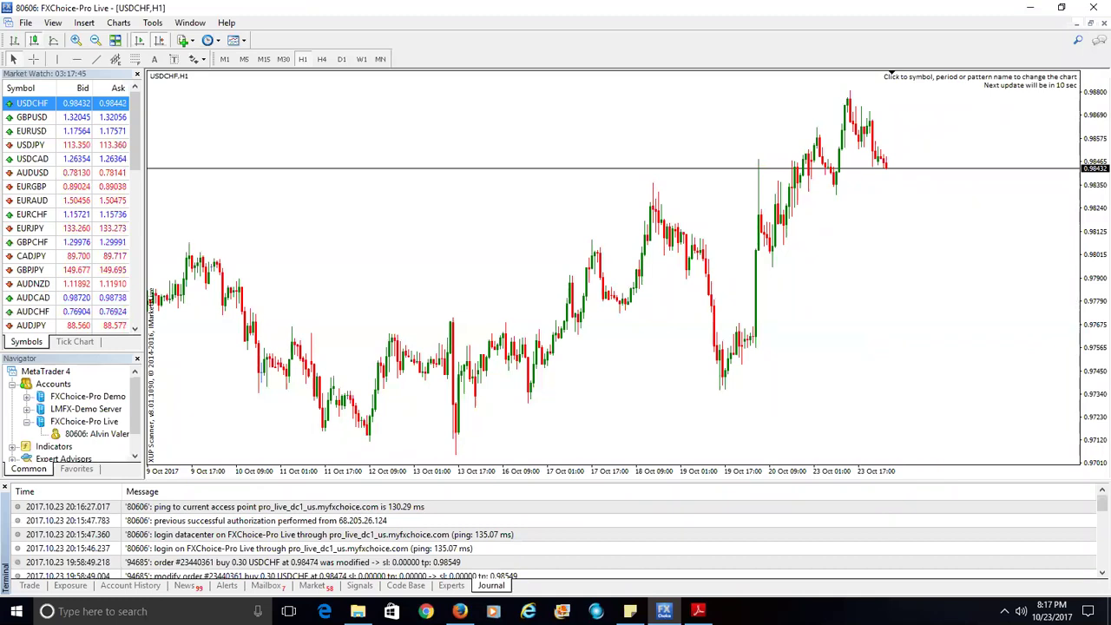
Step: Switch the Terminal back to the Account History list of closed orders
click(130, 585)
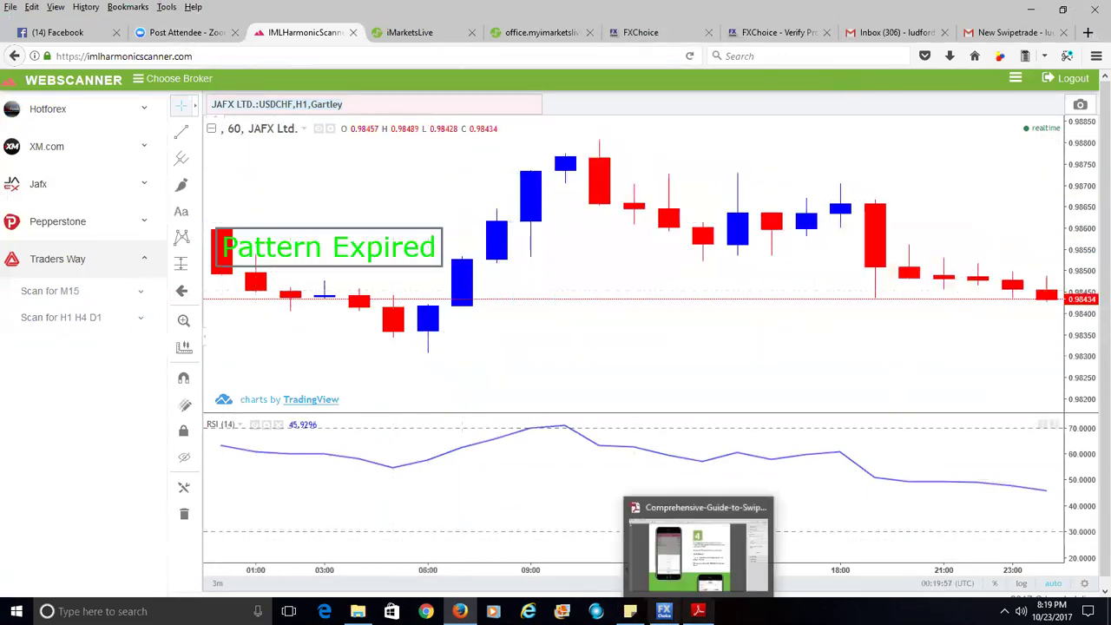
Step: Bring MetaTrader 4 forward and show the Journal's login and USDCHF order-modification messages
mouse_move(664, 611)
click(701, 531)
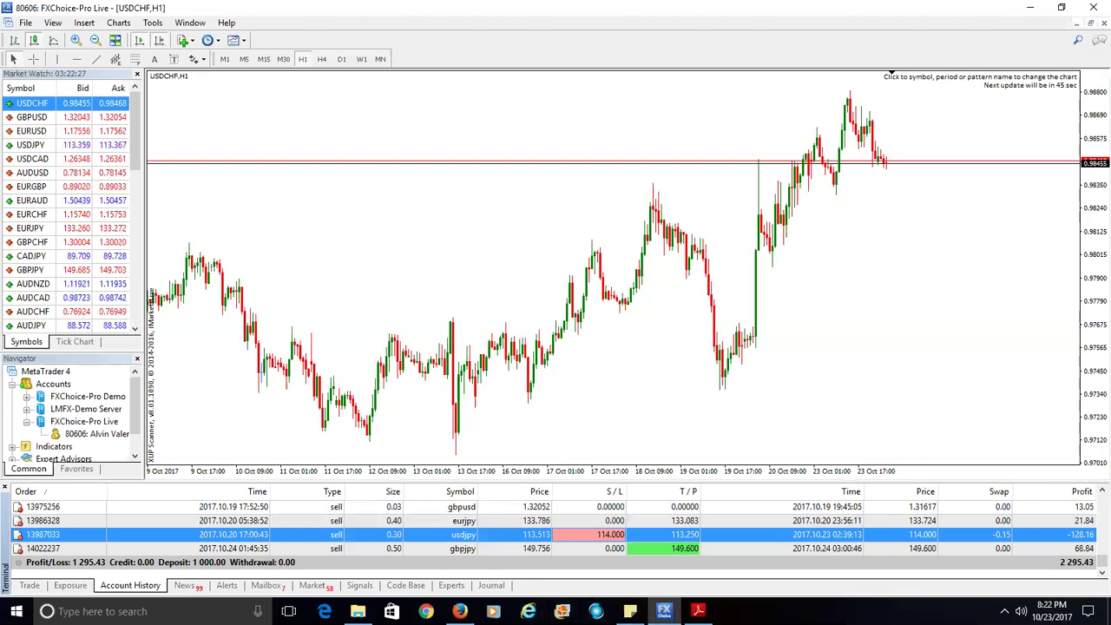
click(491, 585)
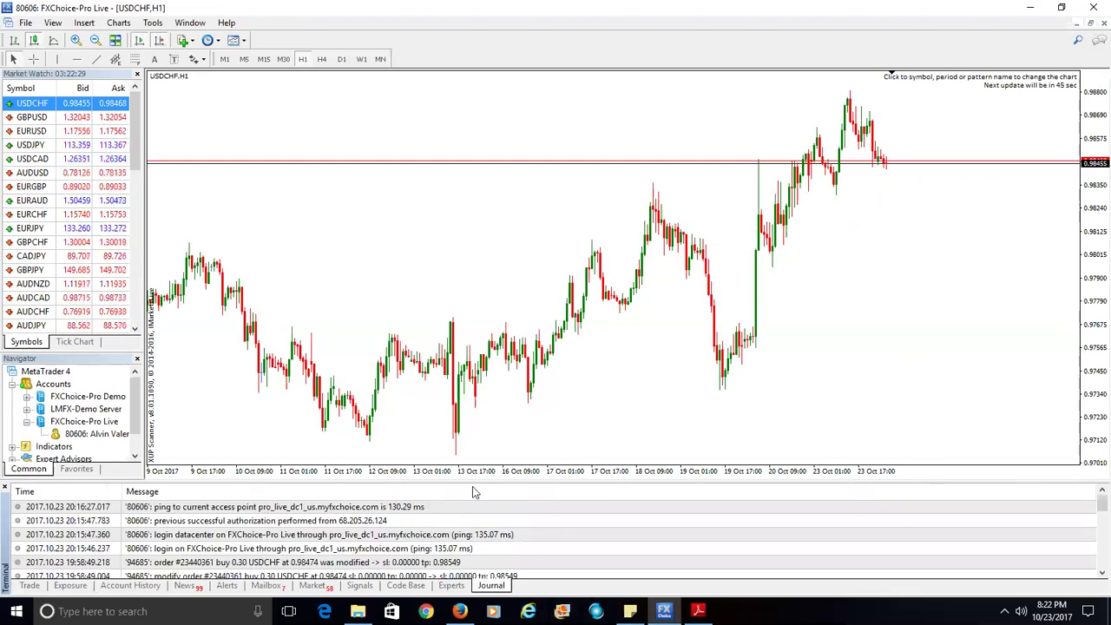